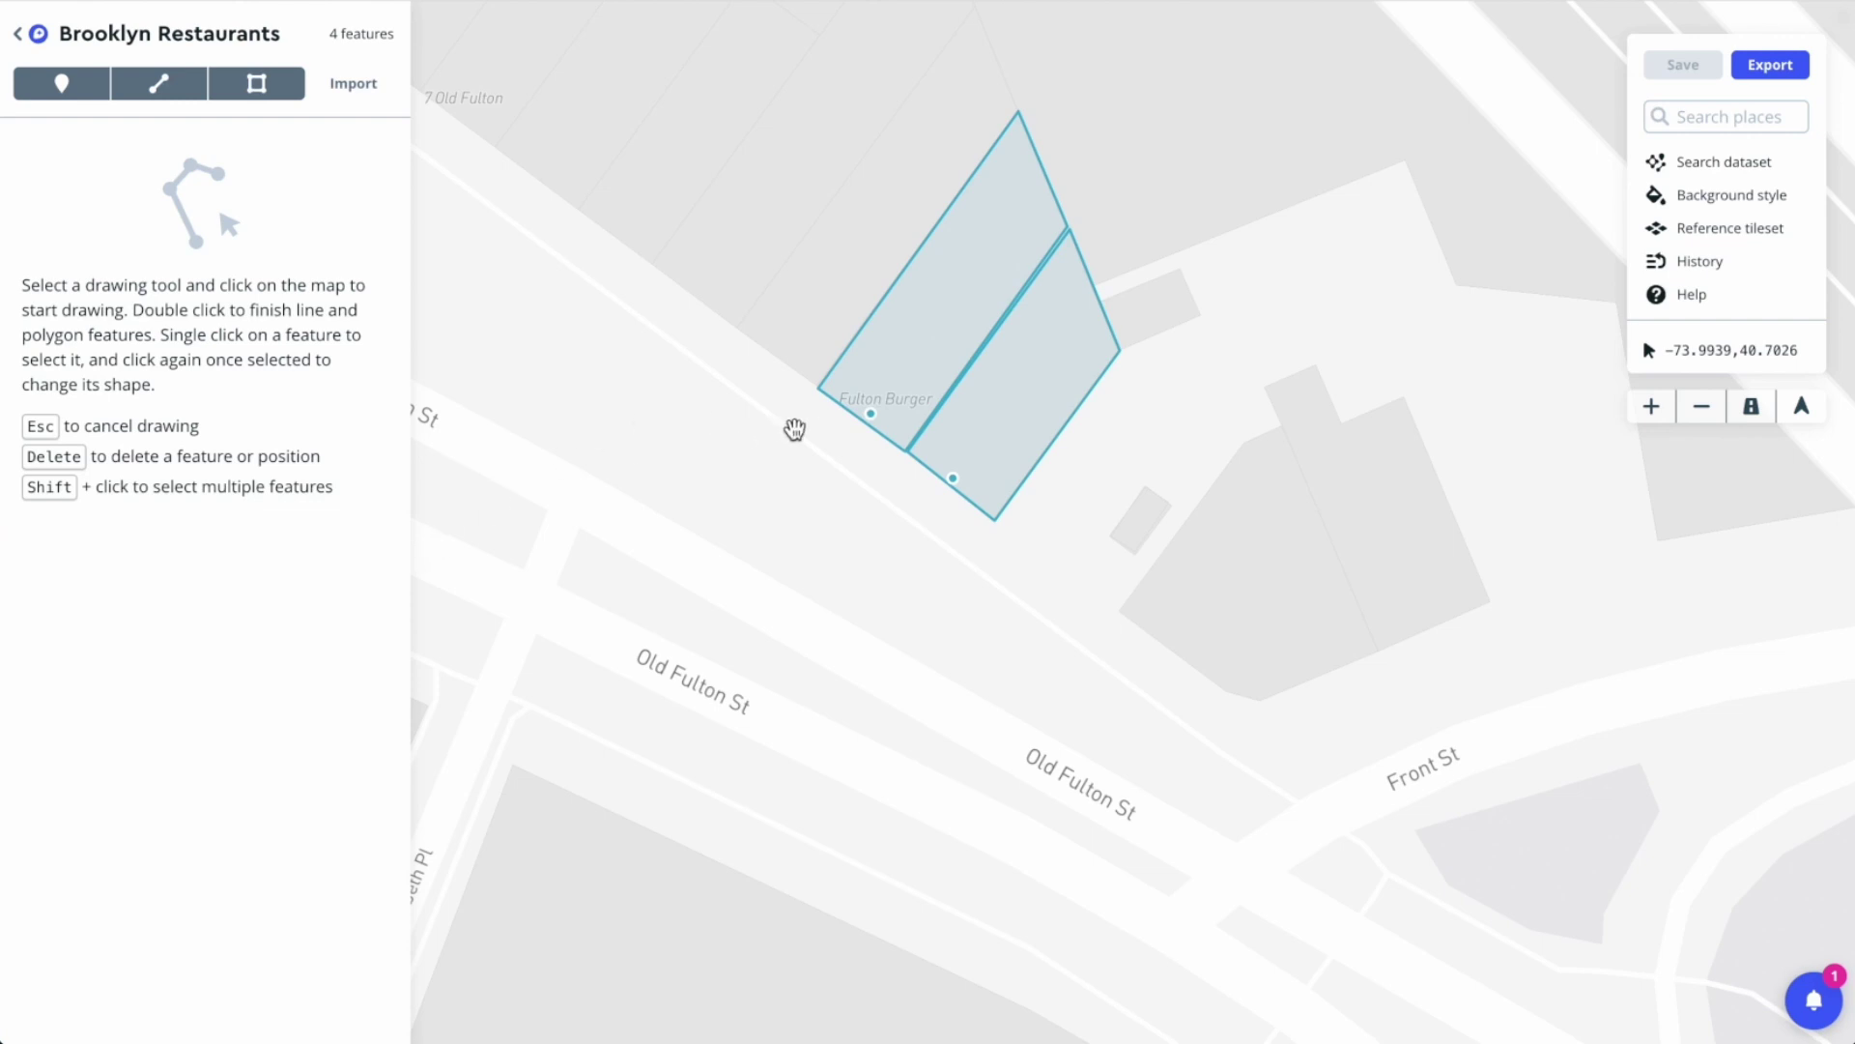
Inspect the Juliana's feature and the Fulton Burger polygon's properties in the existing dataset
left_click(880, 416)
left_click(961, 477)
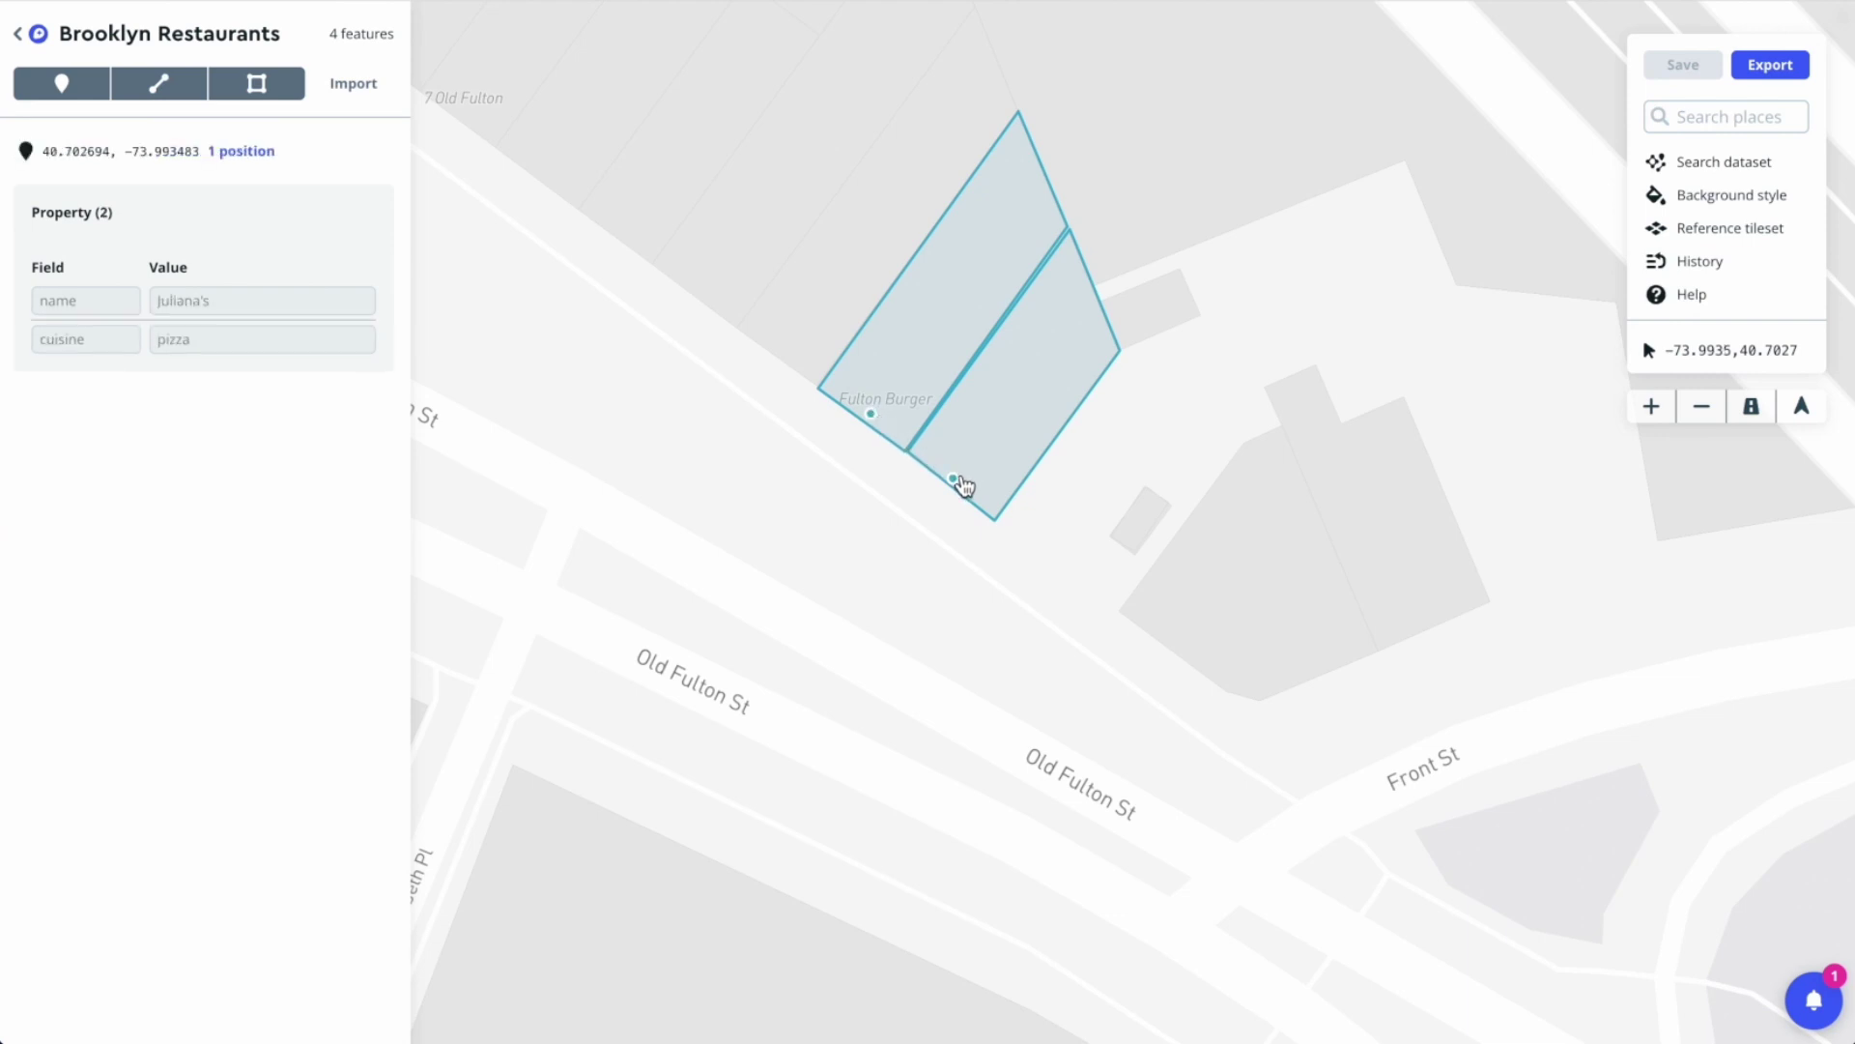
left_click(965, 447)
left_click(911, 368)
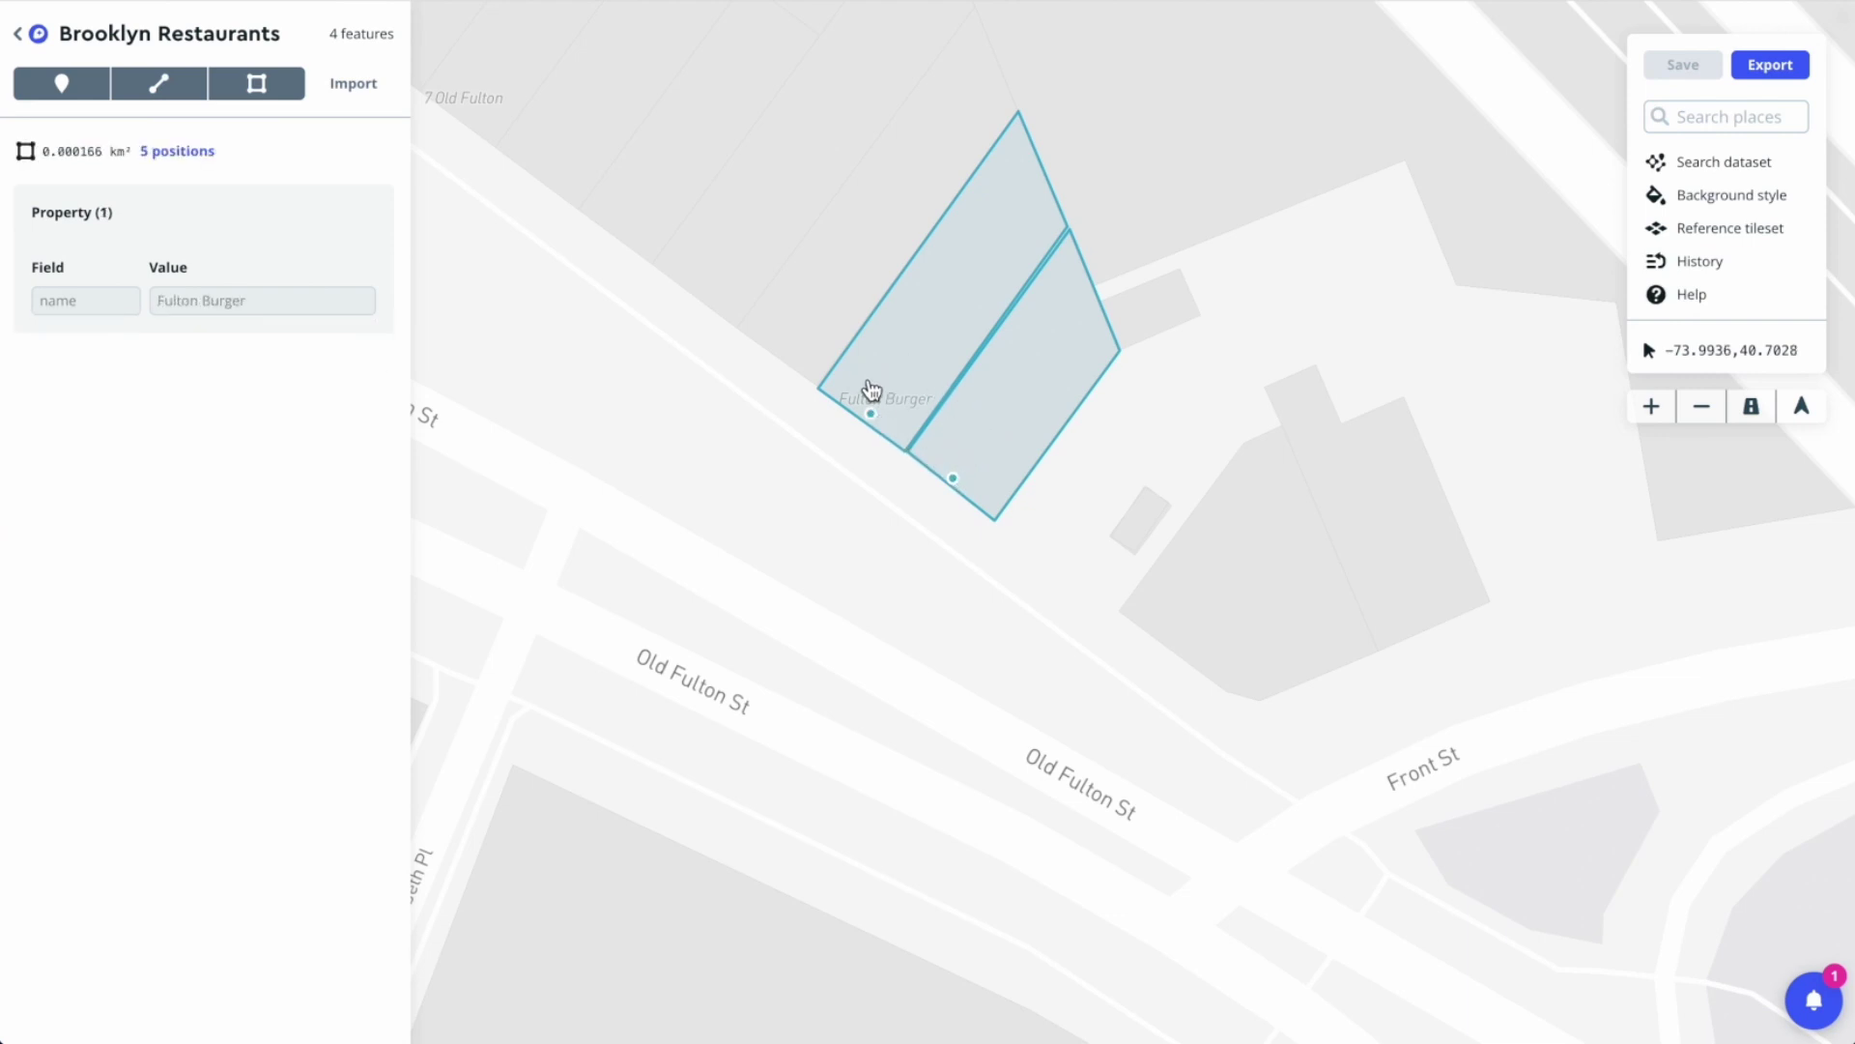
Go to the Datasets list and start creating a new dataset
left_click(566, 396)
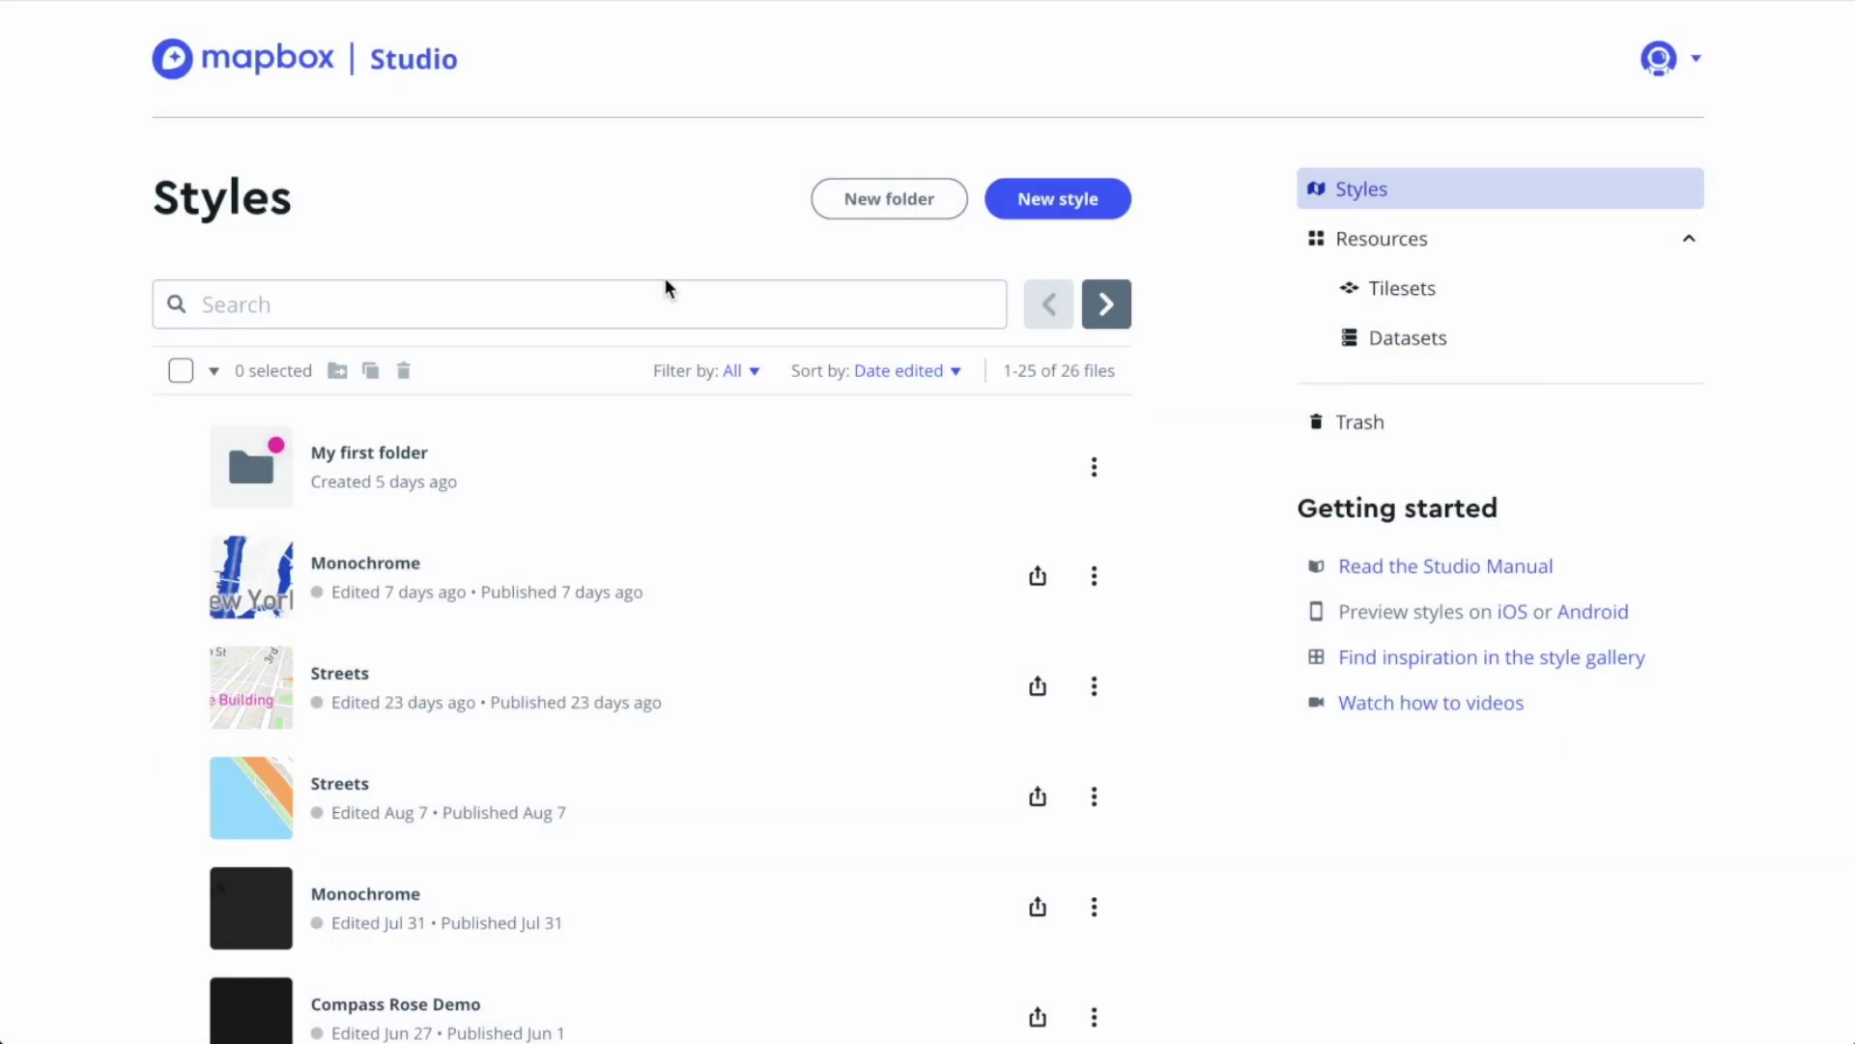
left_click(1414, 354)
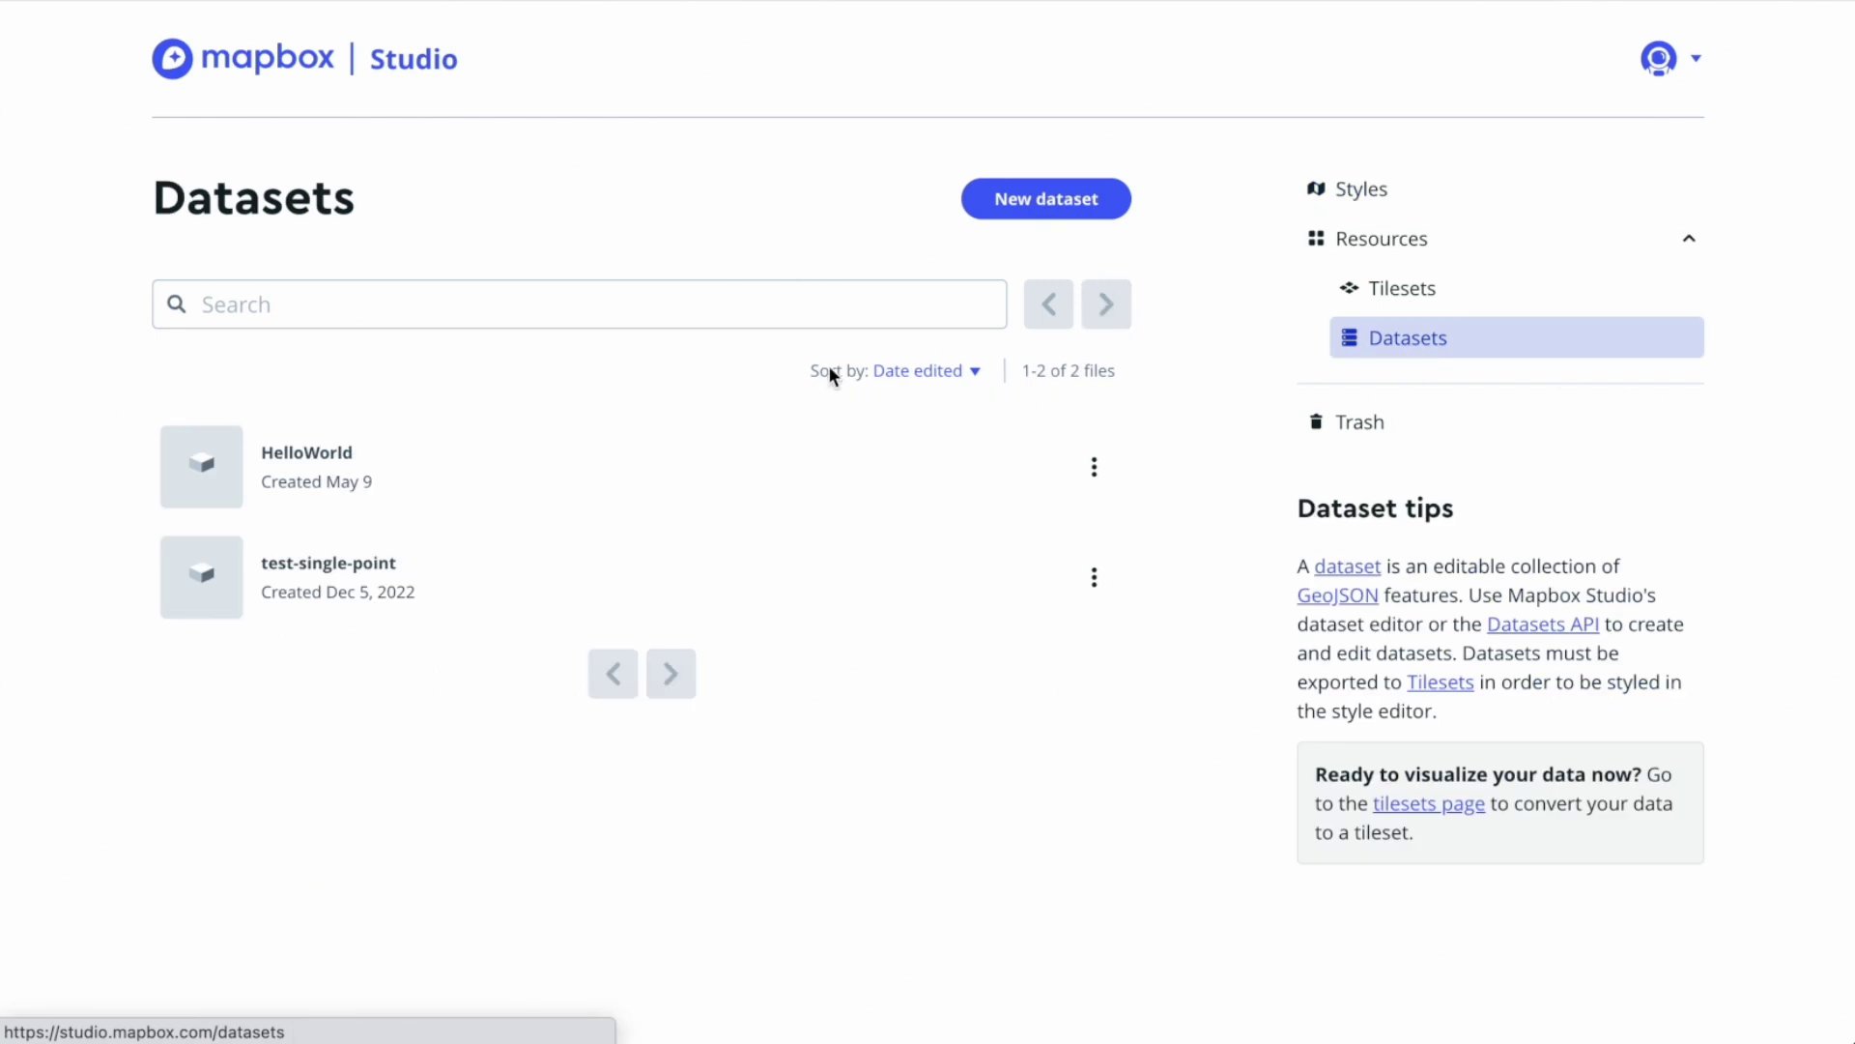
left_click(1068, 211)
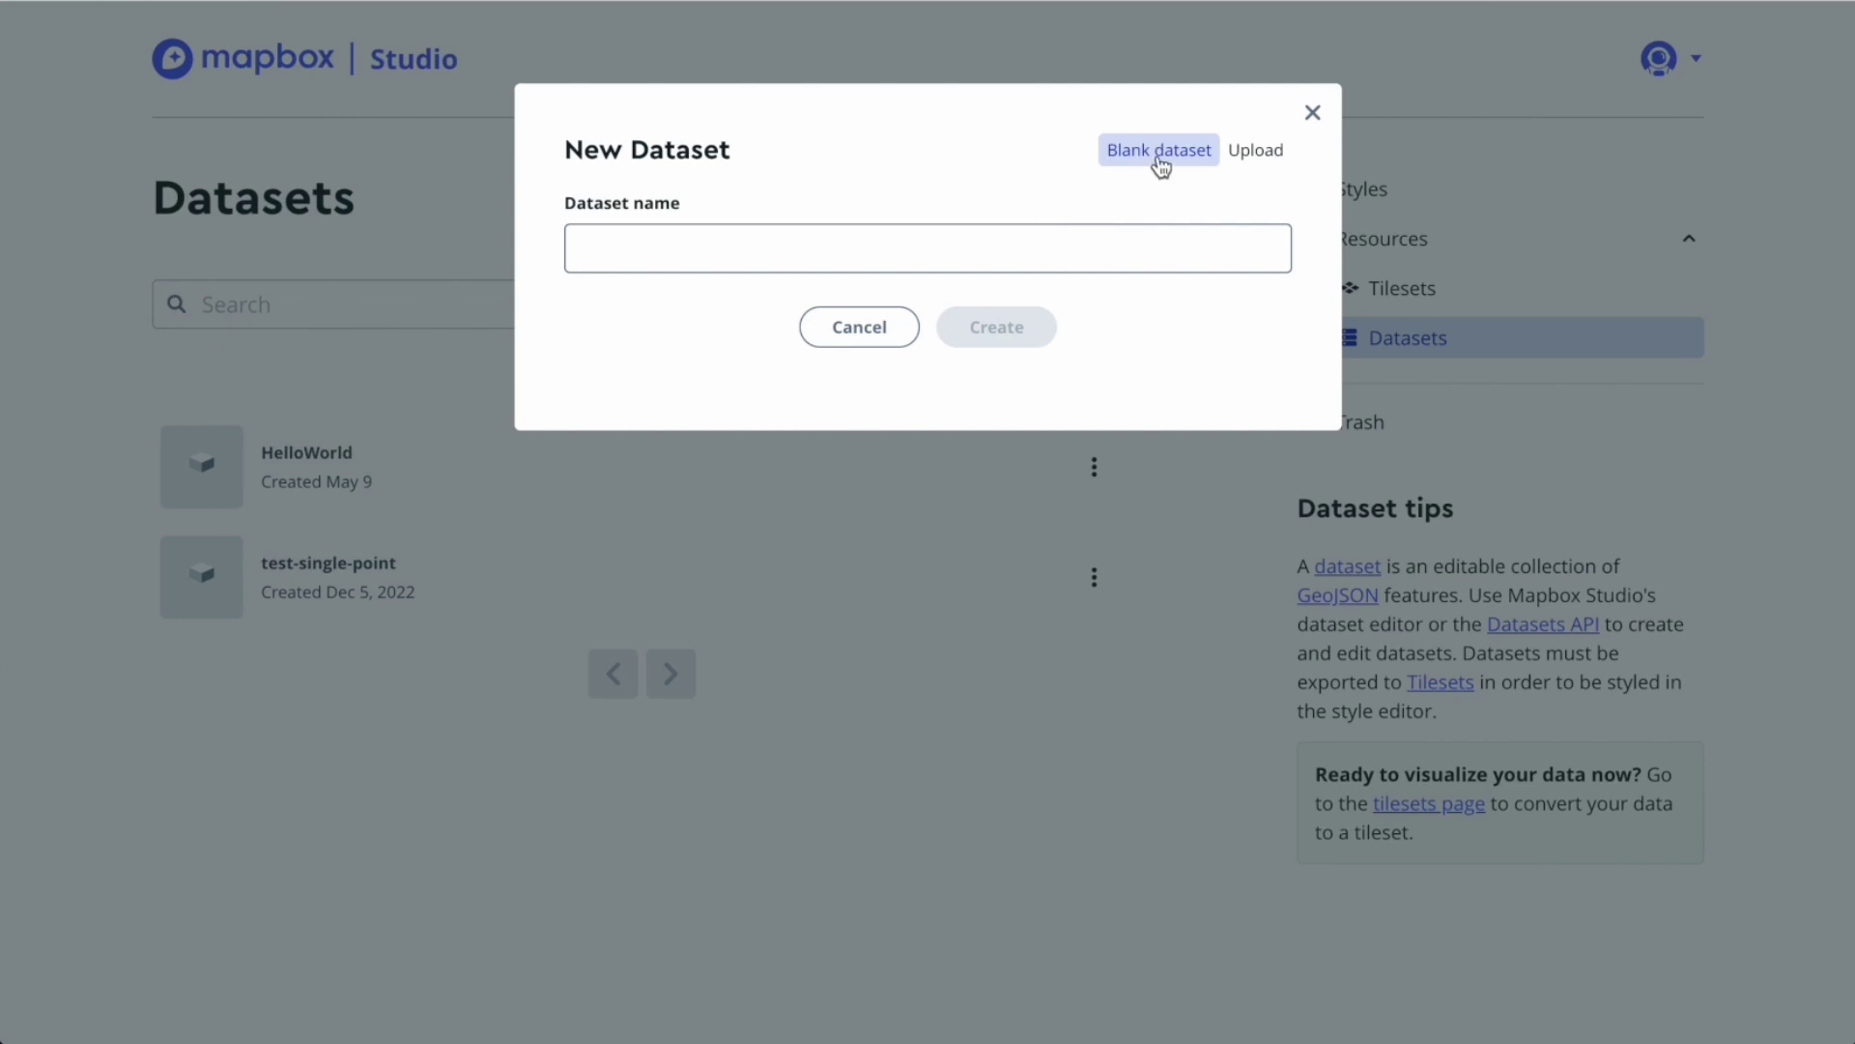
Create a blank dataset named 'Brooklyn Restaurants'
left_click(1036, 241)
type("B")
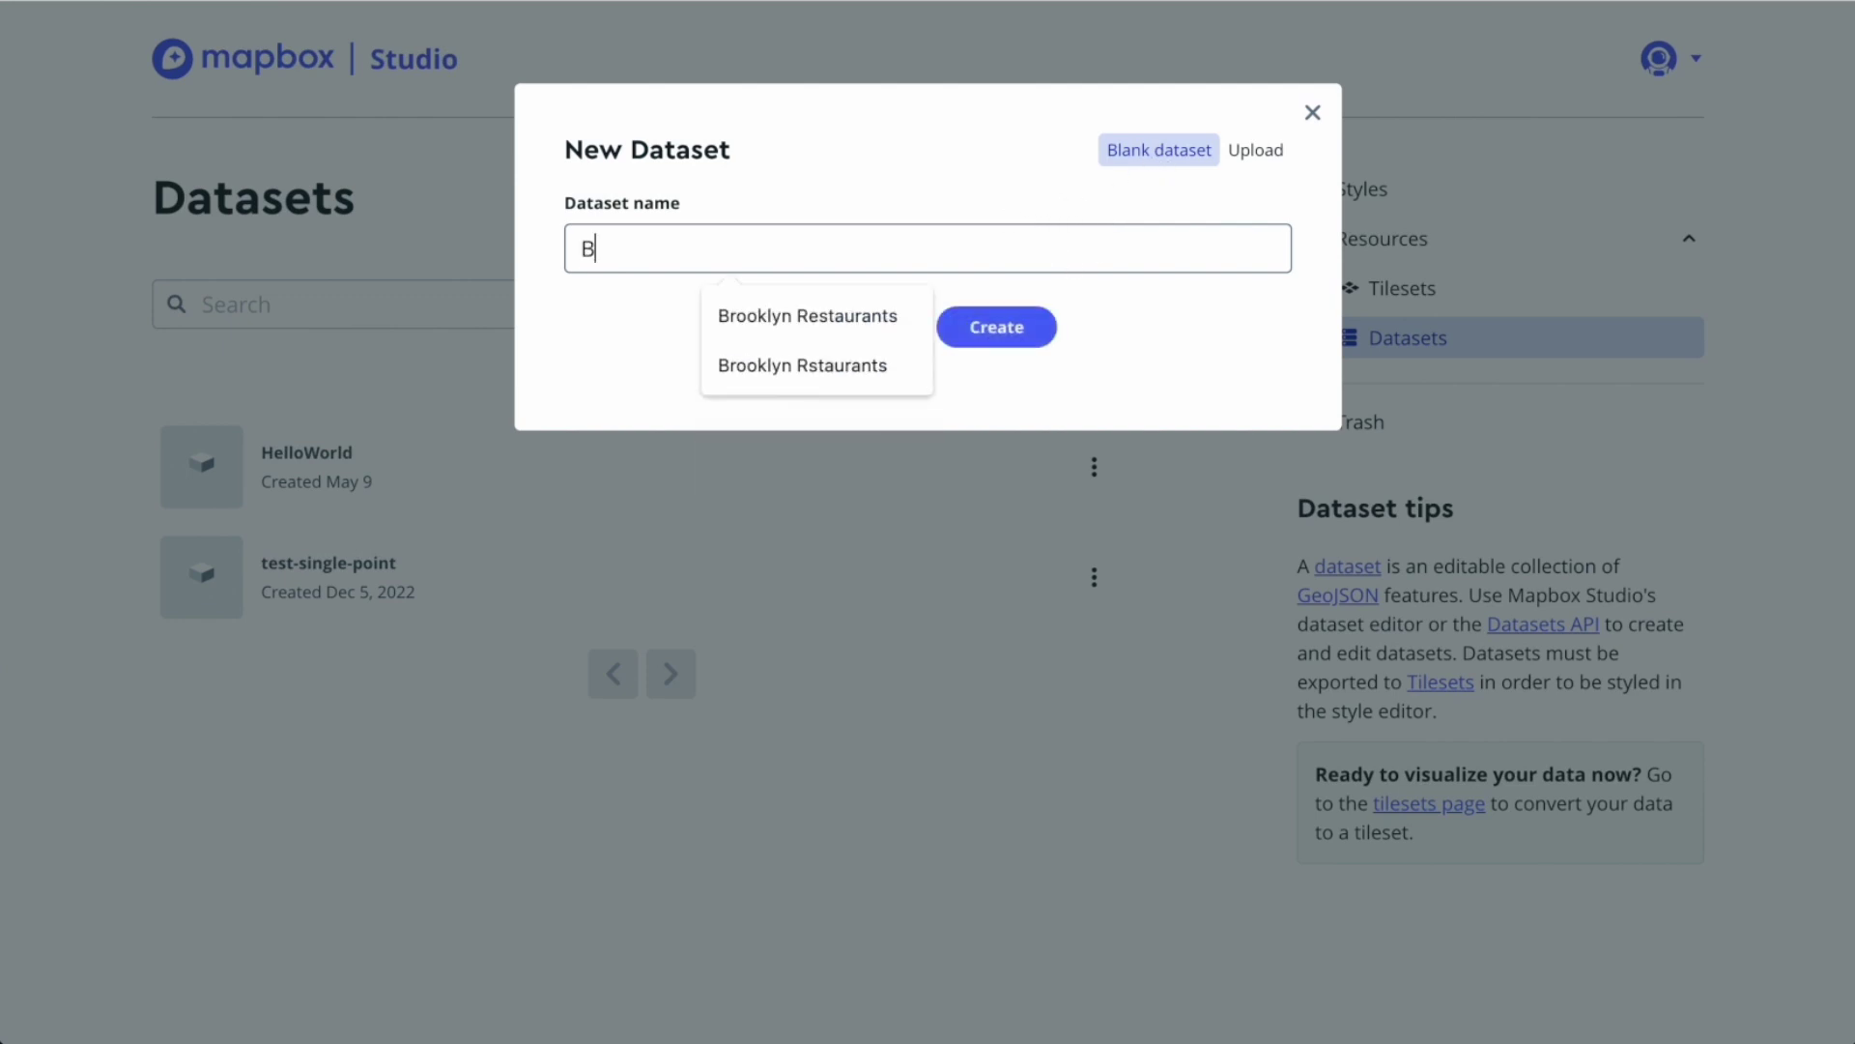
type("rooklyn re")
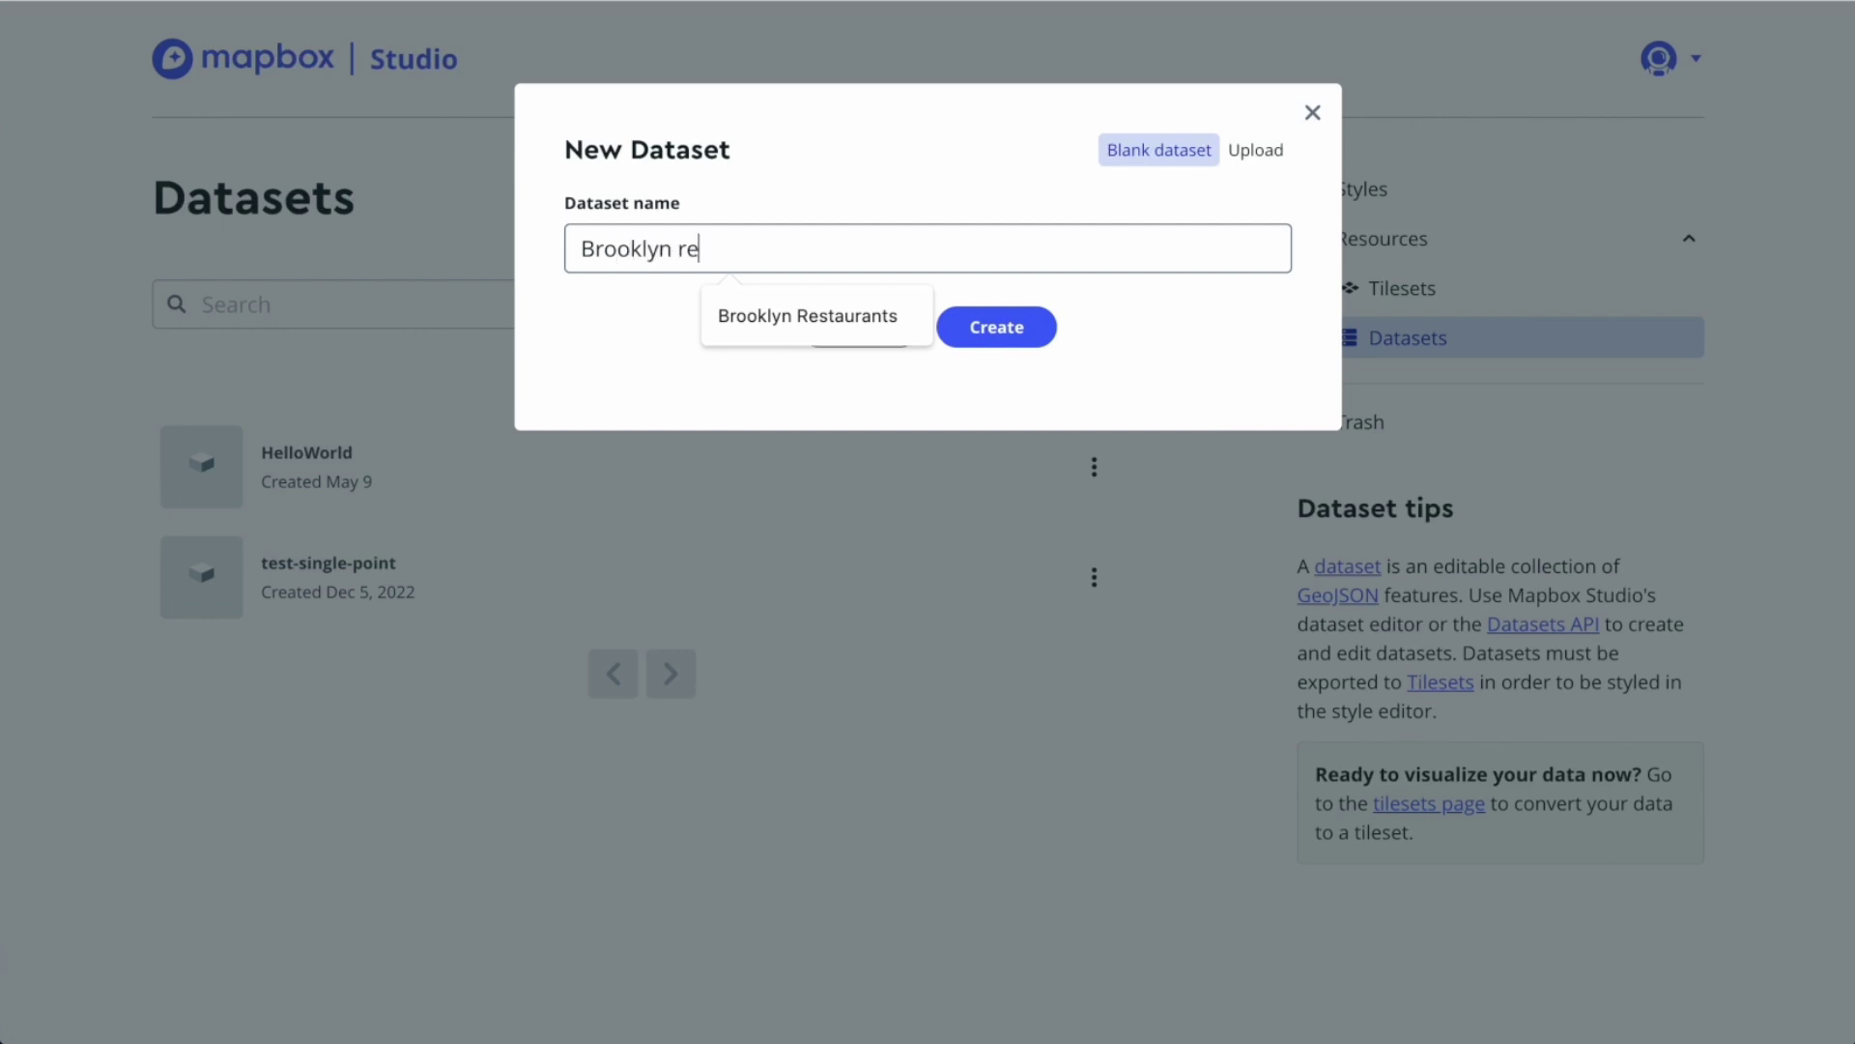
type("staurants")
left_click(687, 253)
key("Down")
key("Return")
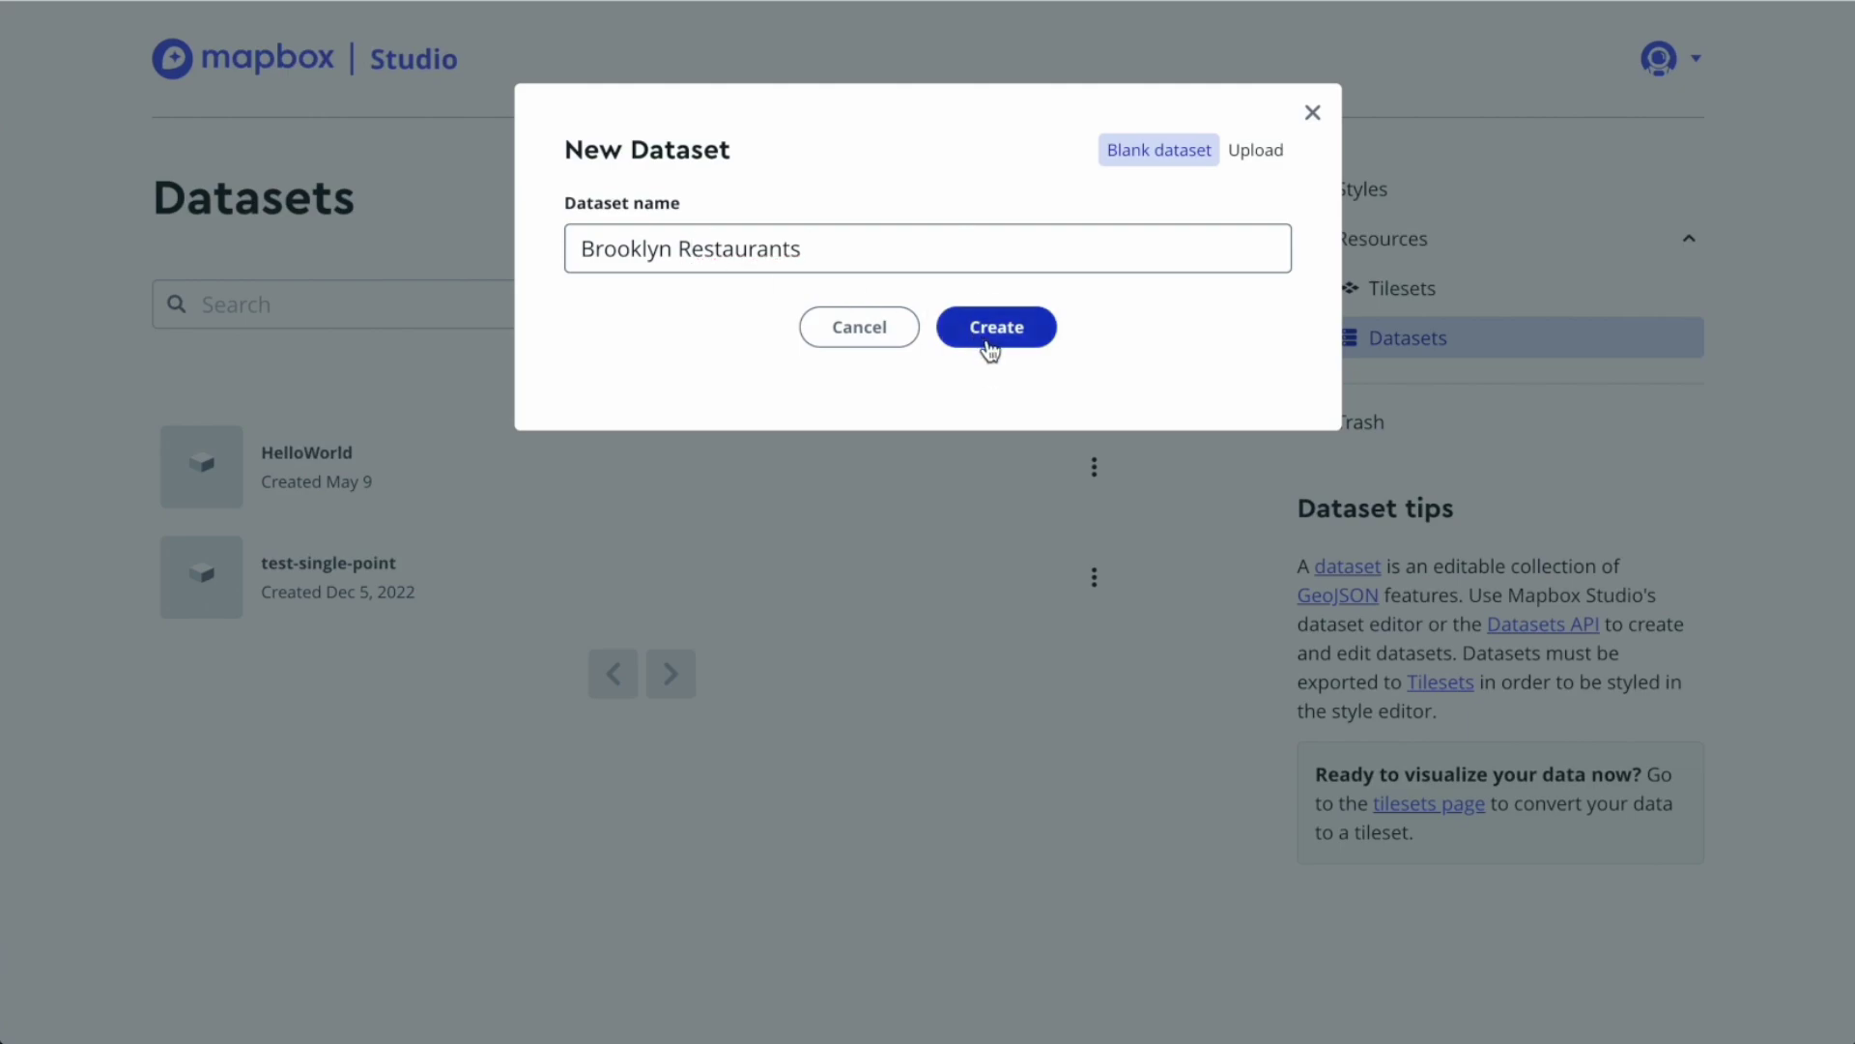
left_click(984, 340)
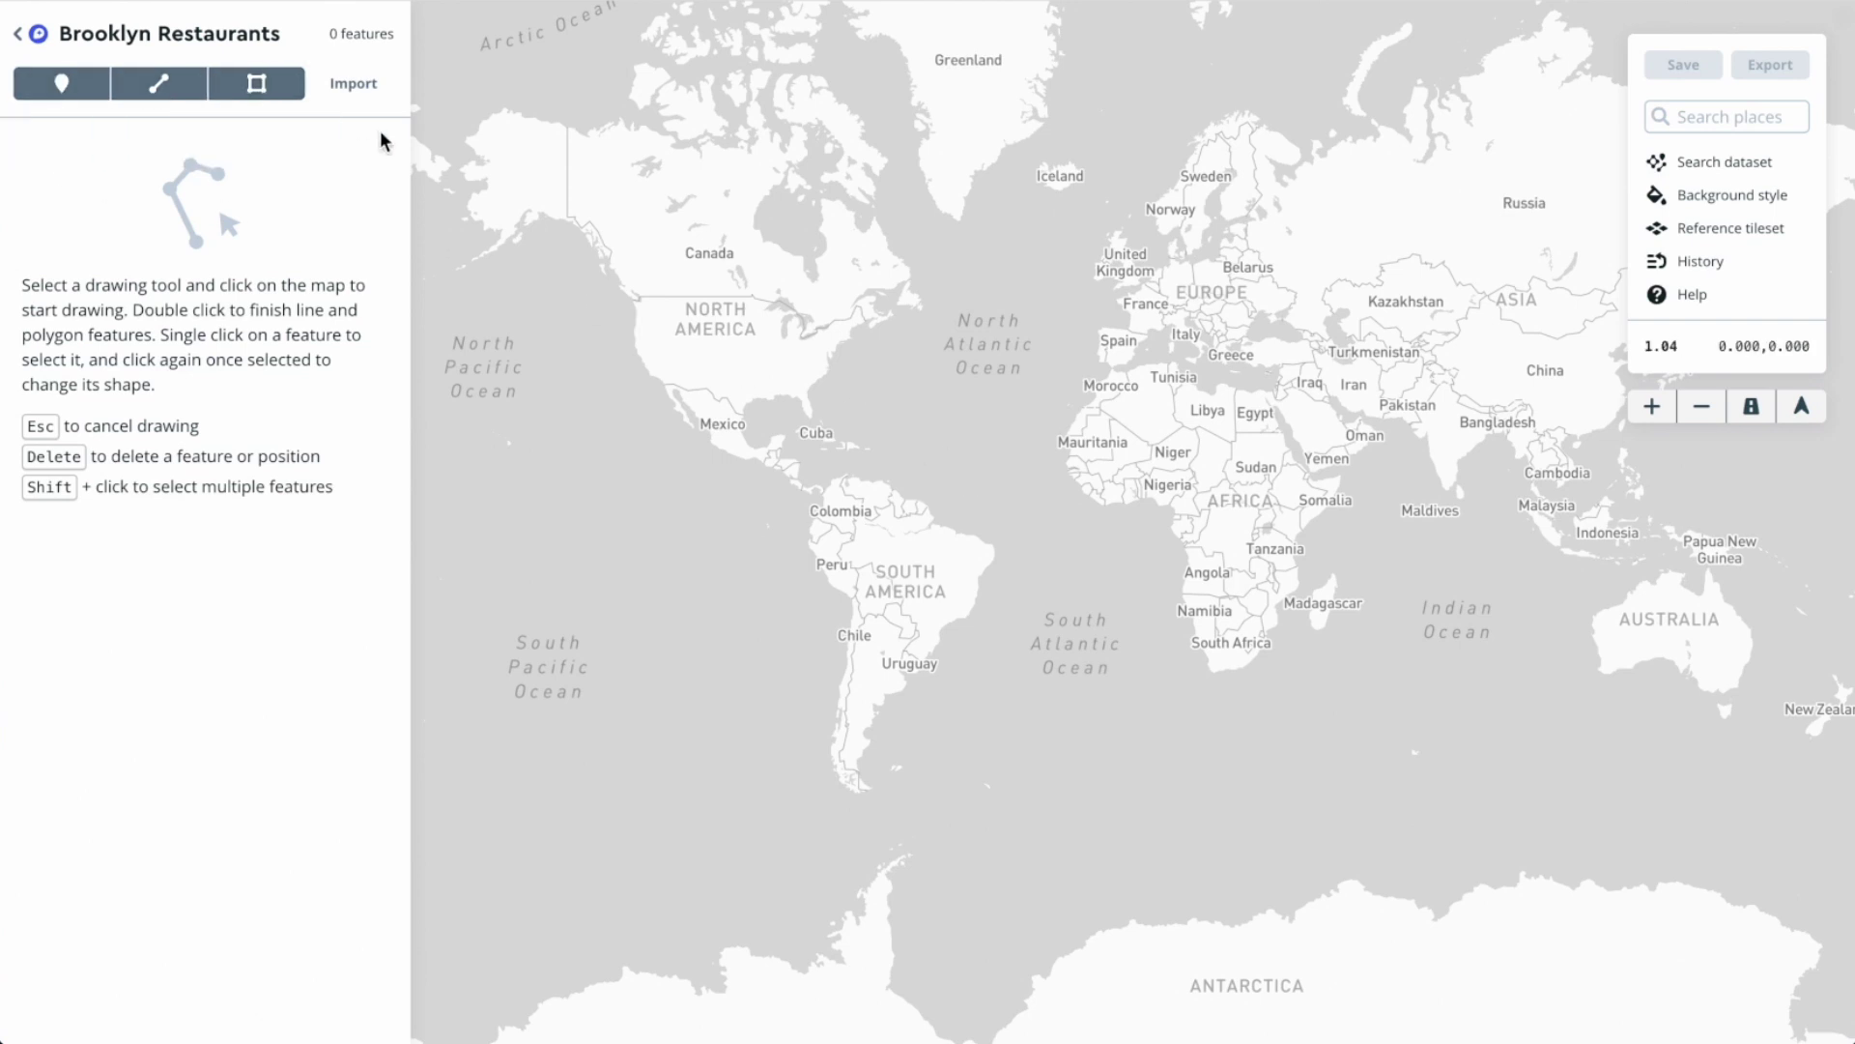
Search the map for Brooklyn and go to Brooklyn, New York
left_click_drag(831, 361, 919, 368)
scroll(879, 372, "up", 2)
left_click(1723, 114)
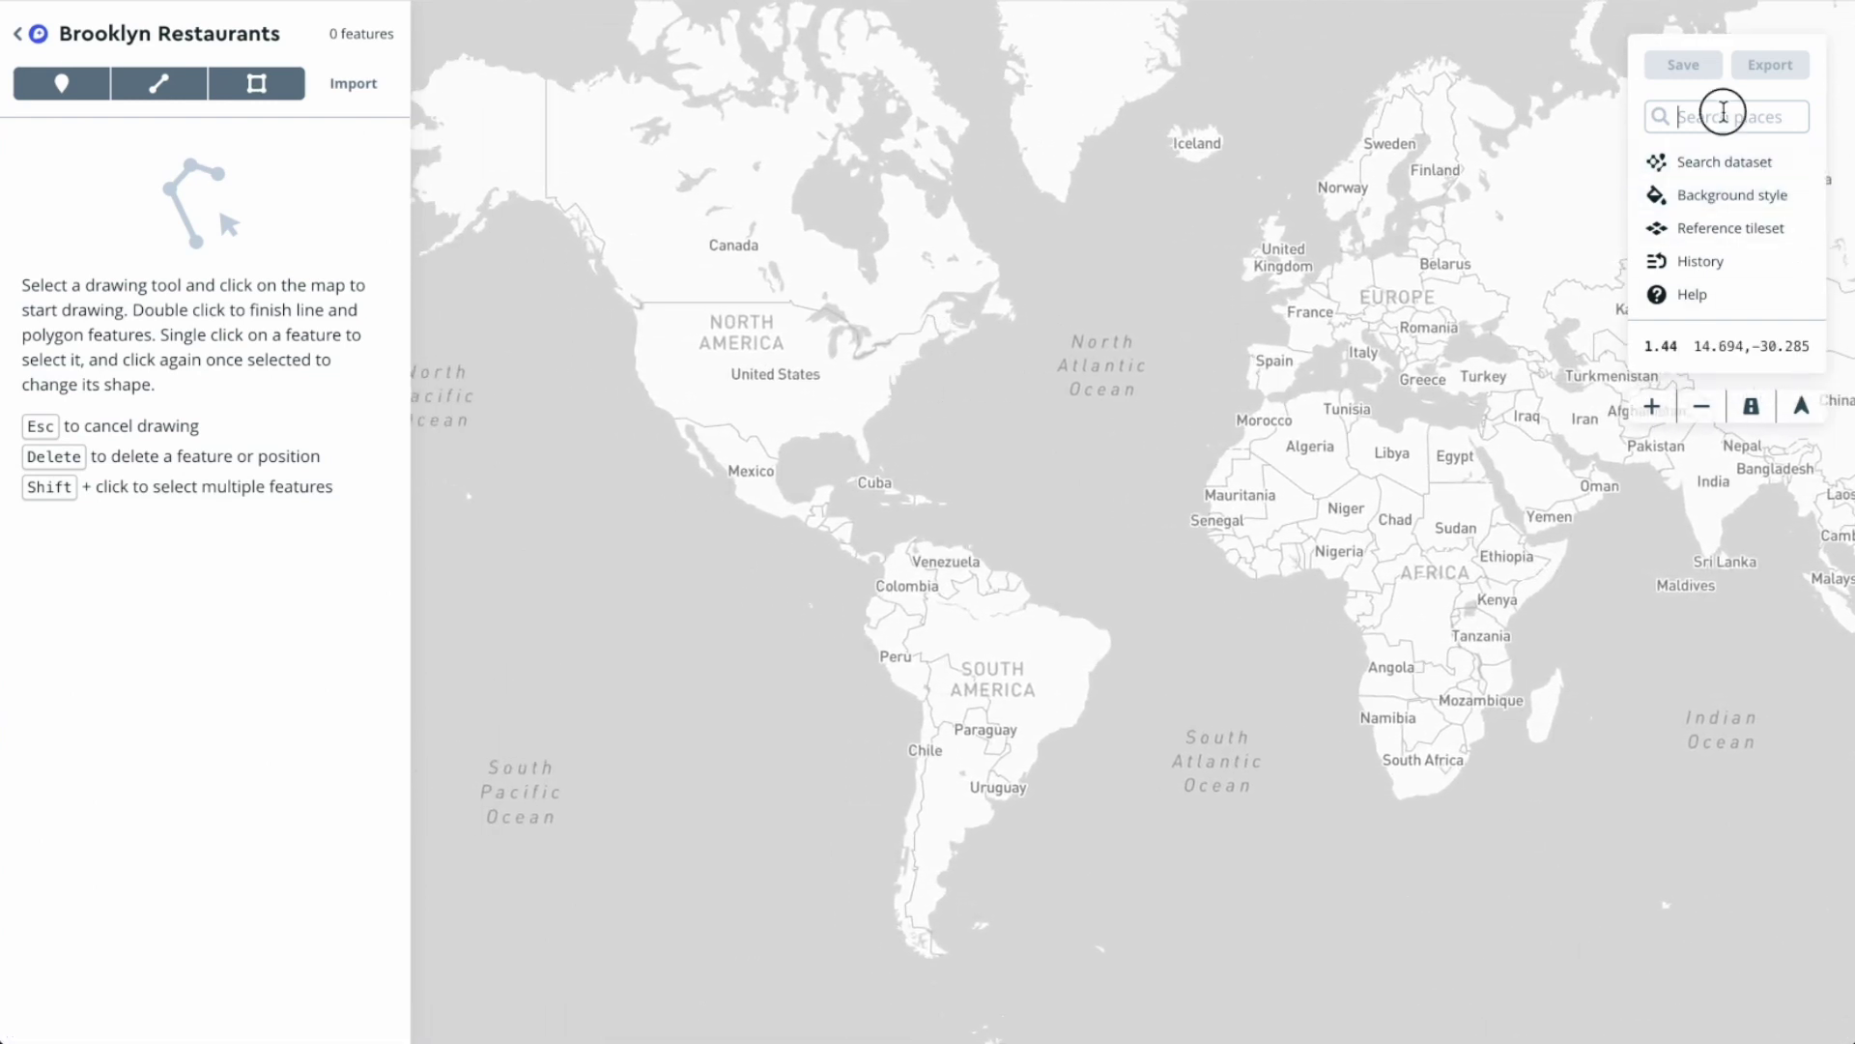
type("B")
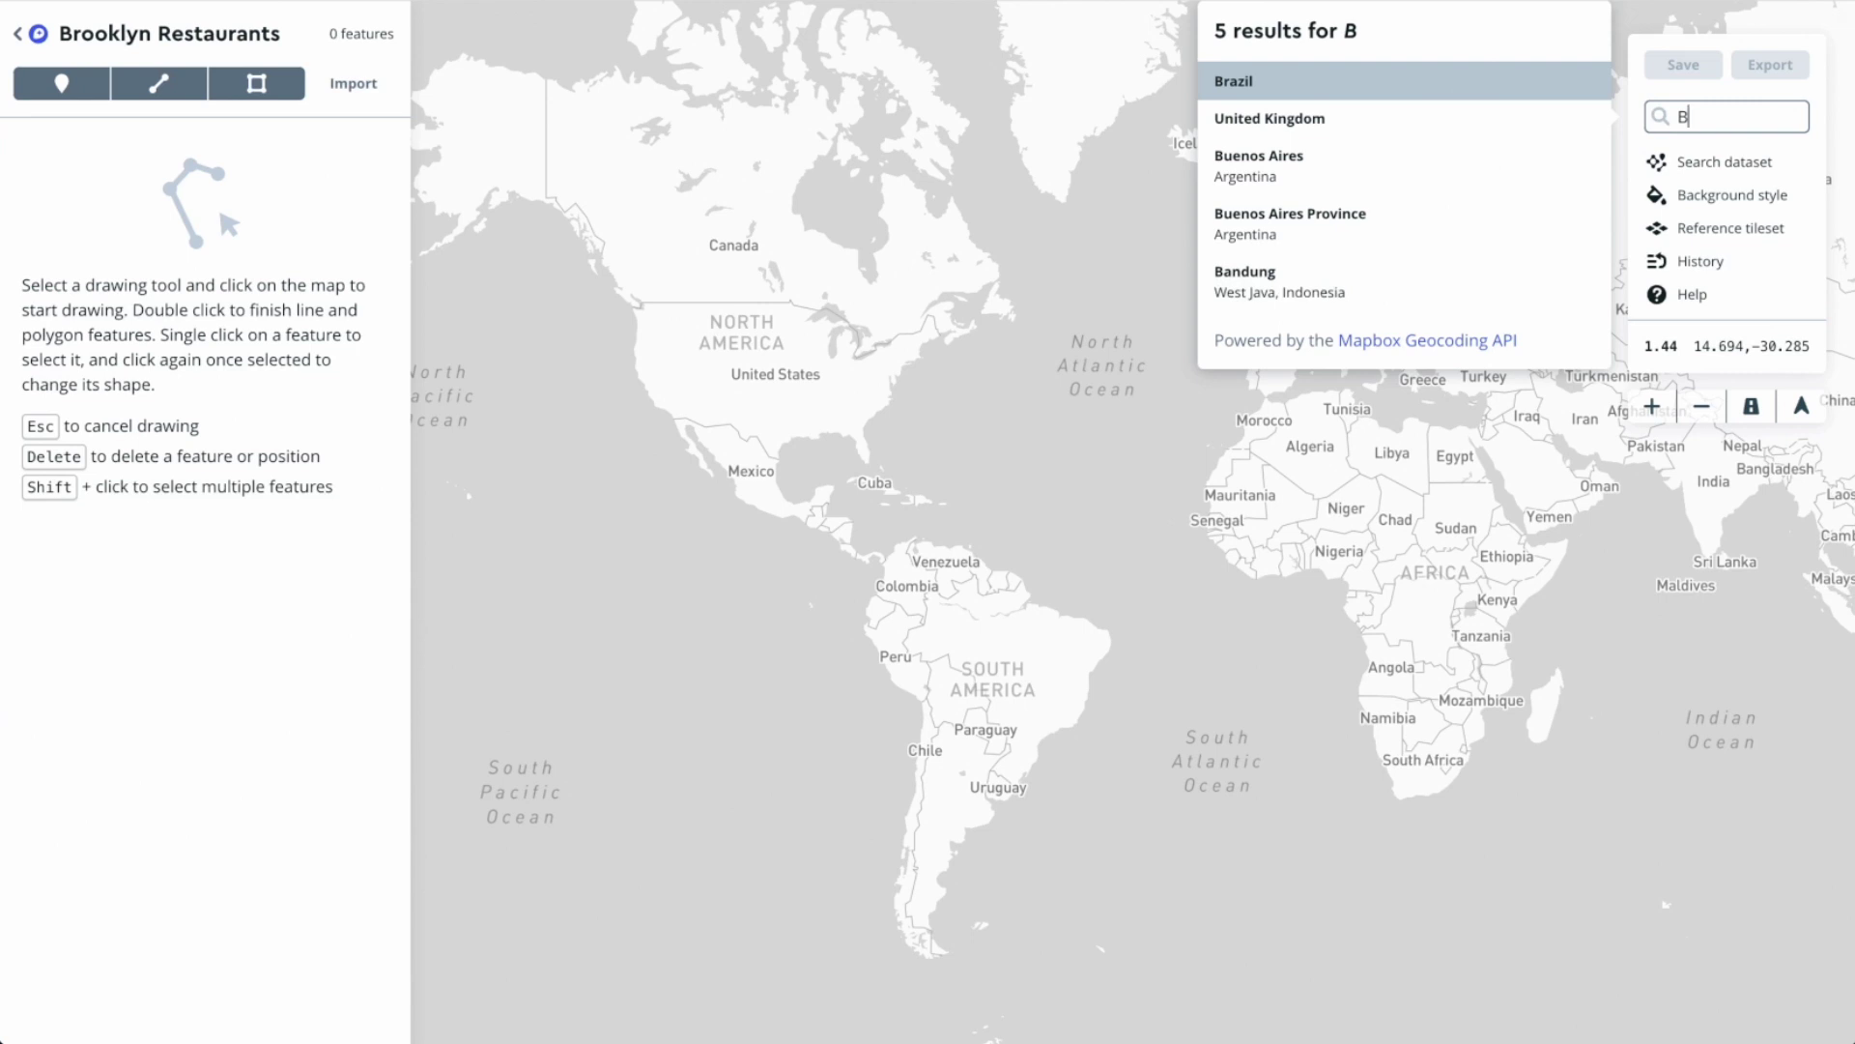
type("rooklyn")
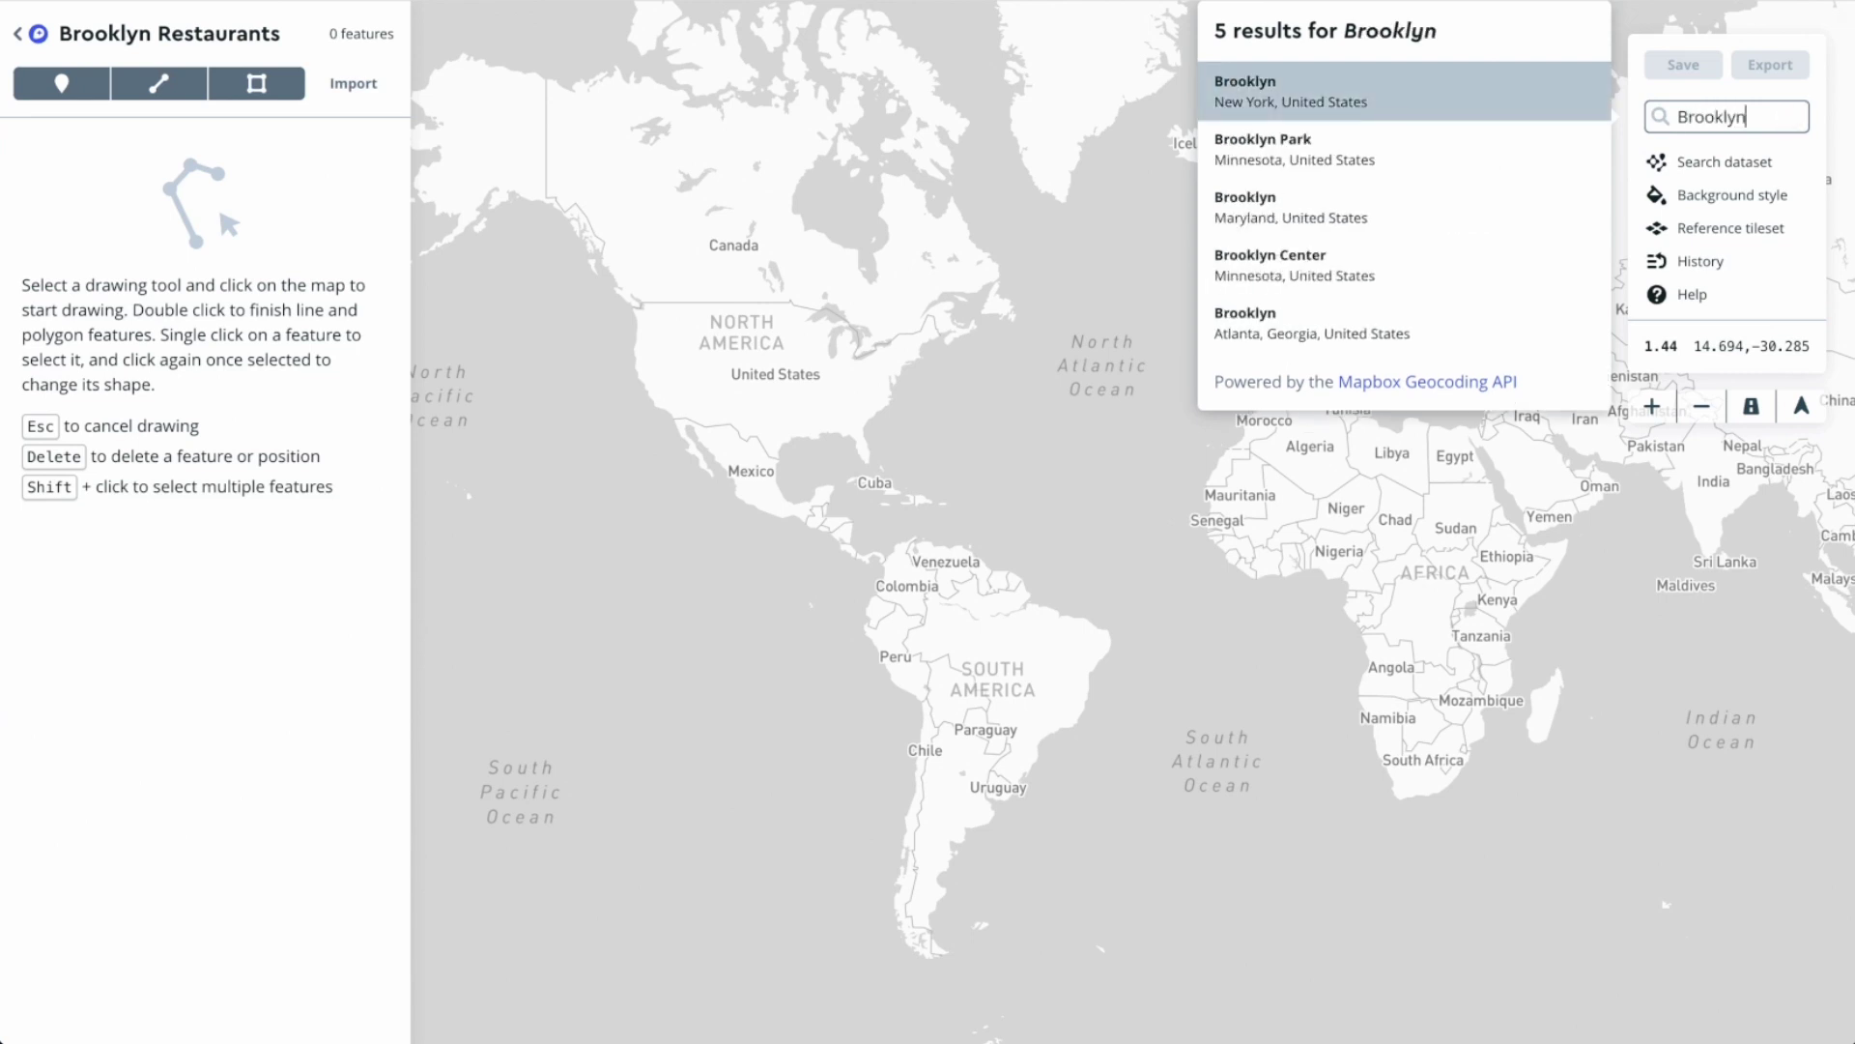
key("Return")
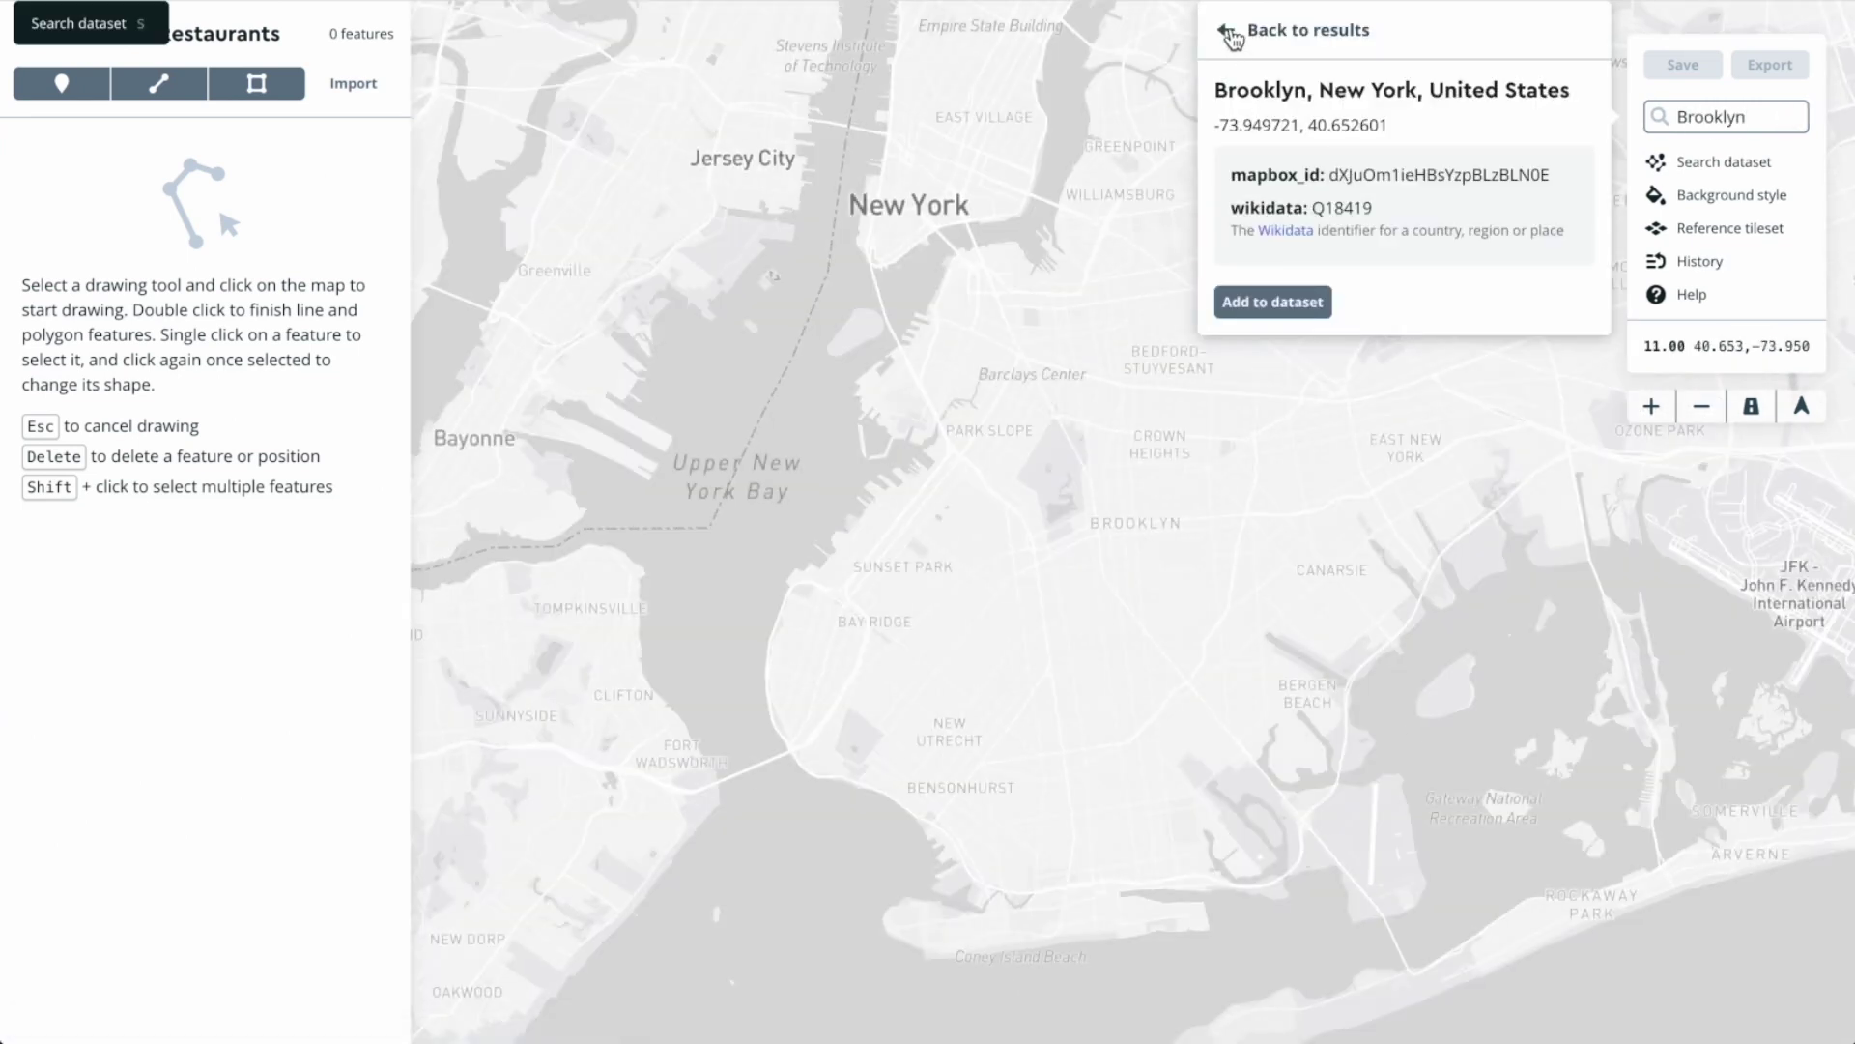
Zoom in to street level on Old Fulton St around Fulton Burger
left_click(1076, 234)
left_click_drag(960, 194, 1015, 335)
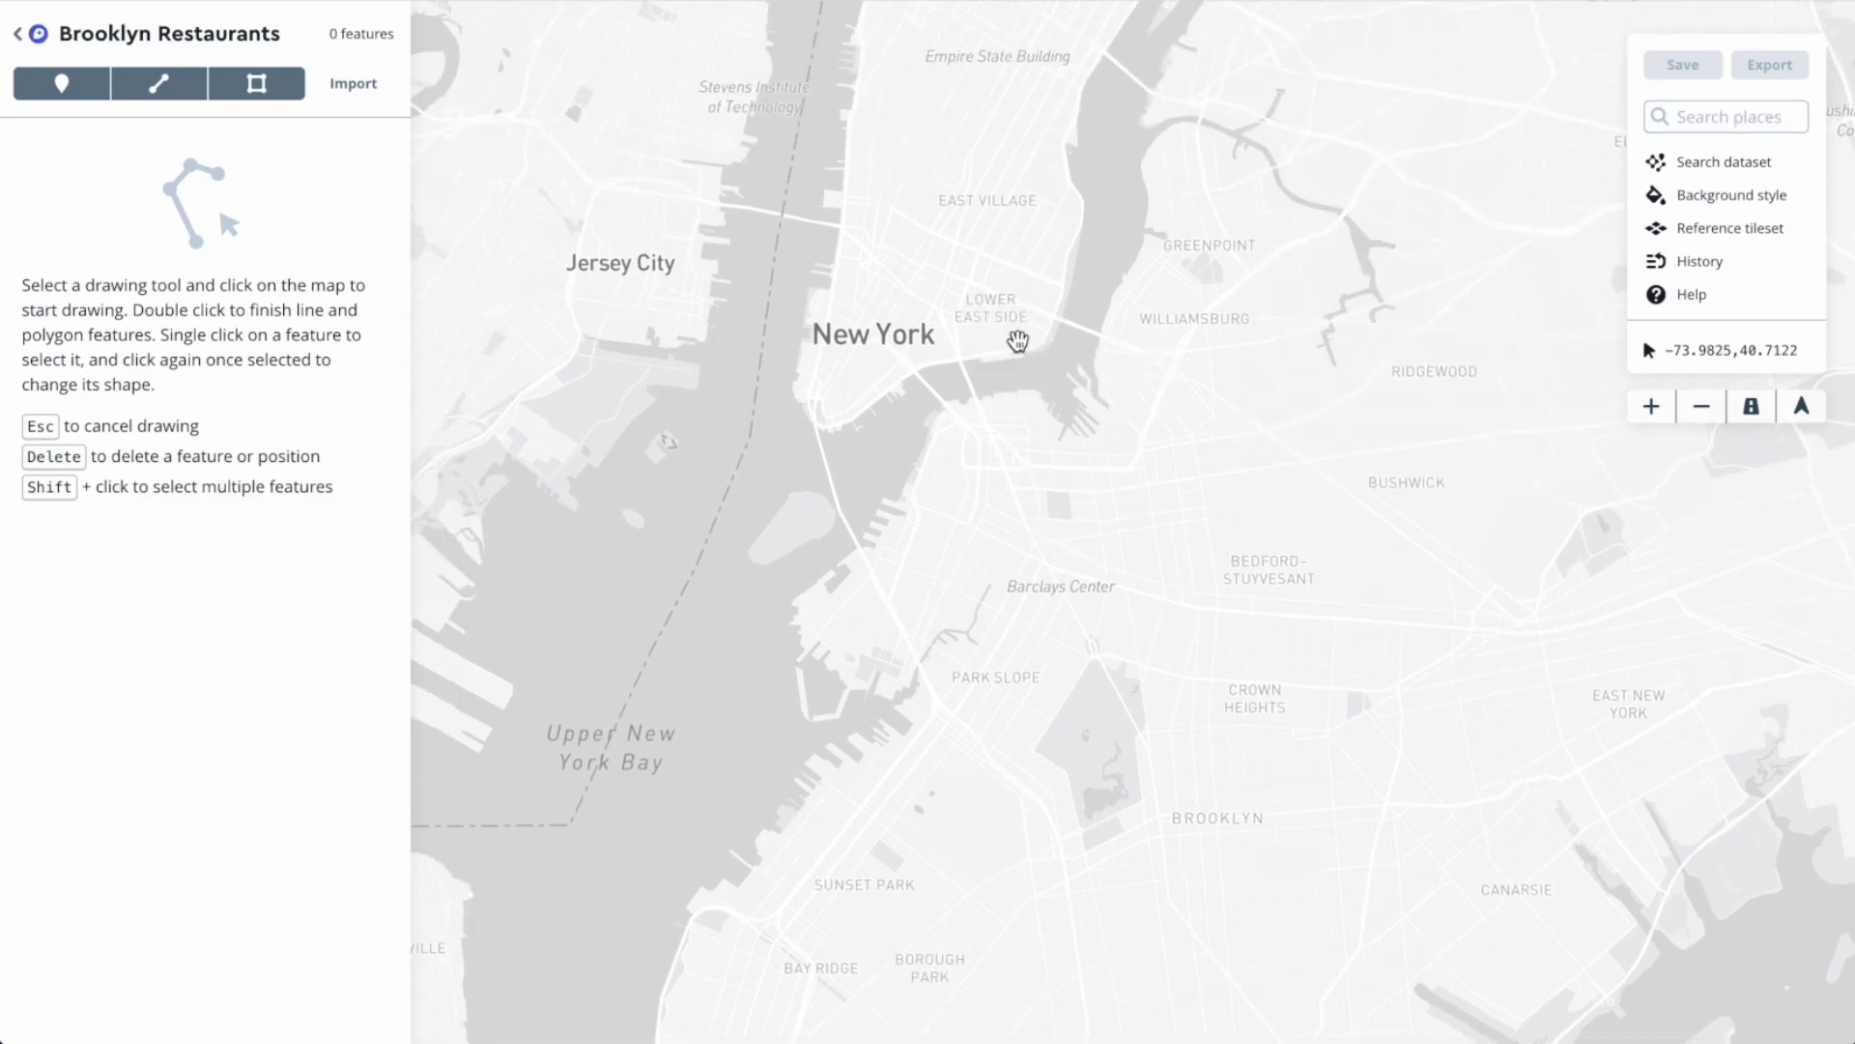
scroll(998, 476, "up", 5)
scroll(986, 425, "up", 5)
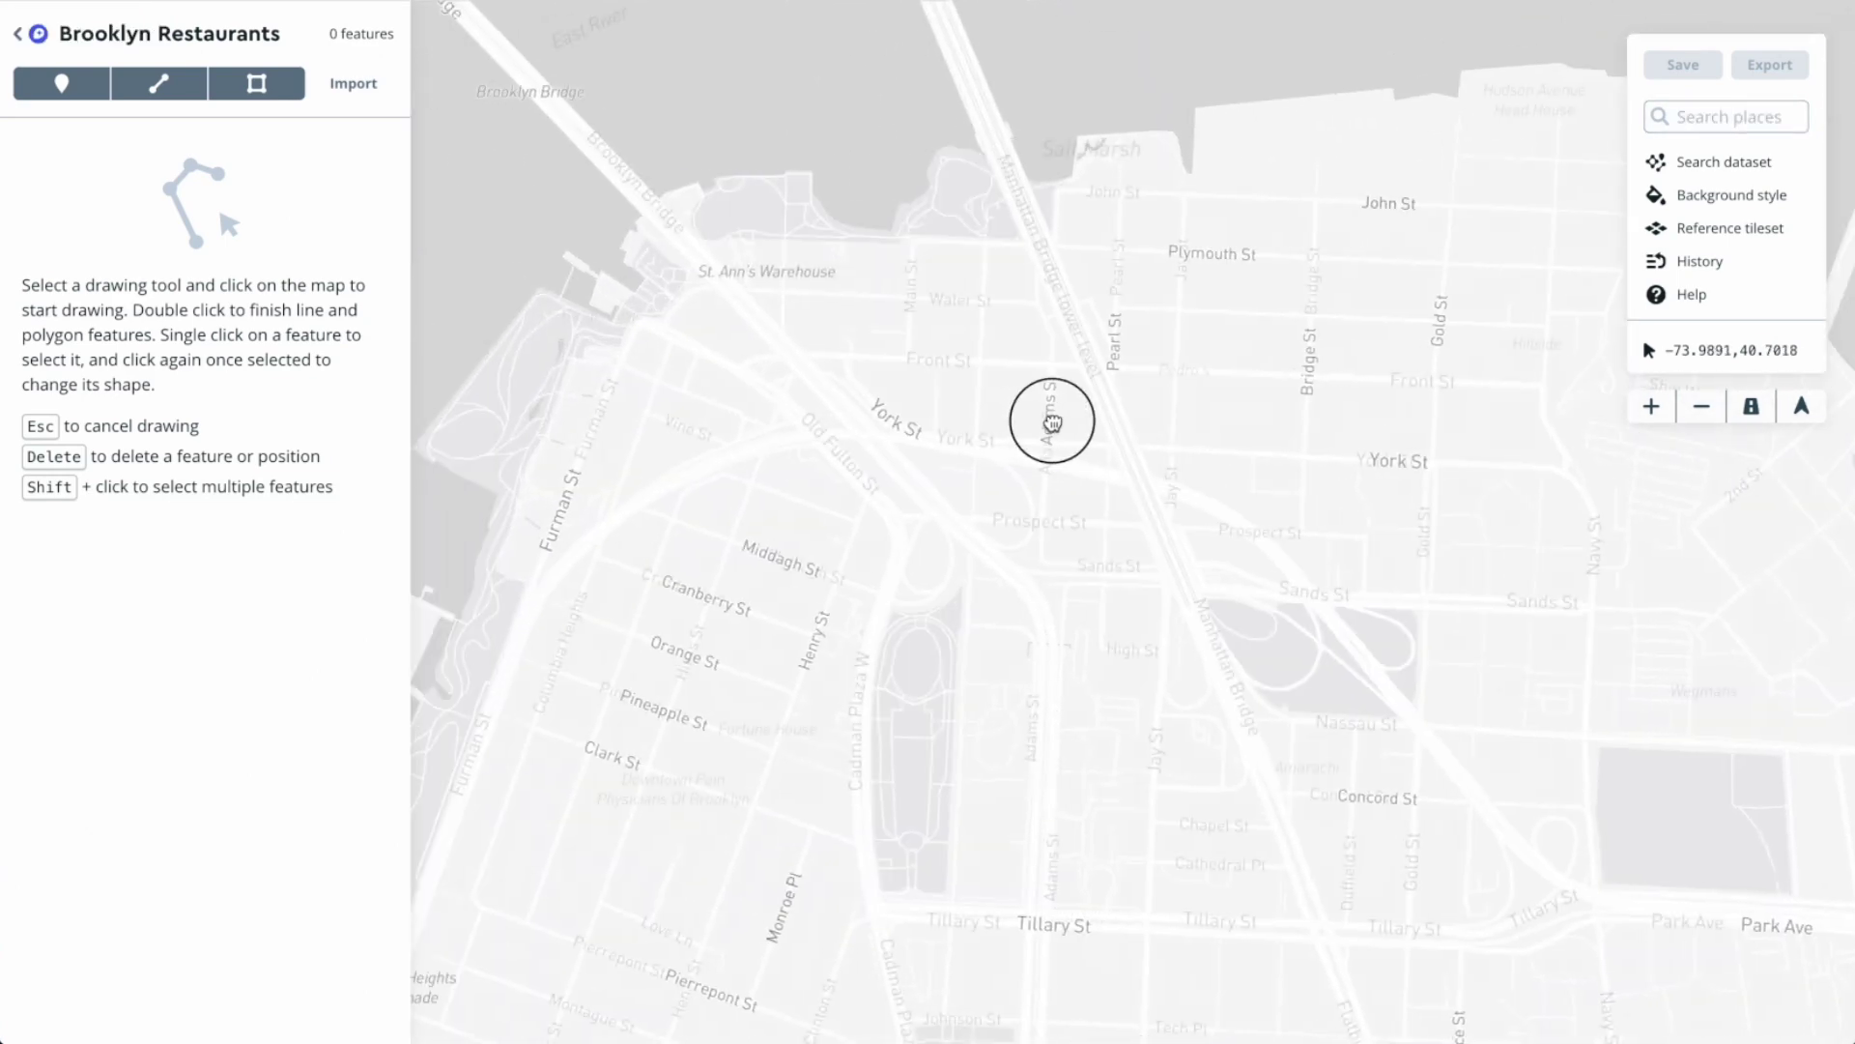
scroll(1039, 396, "up", 5)
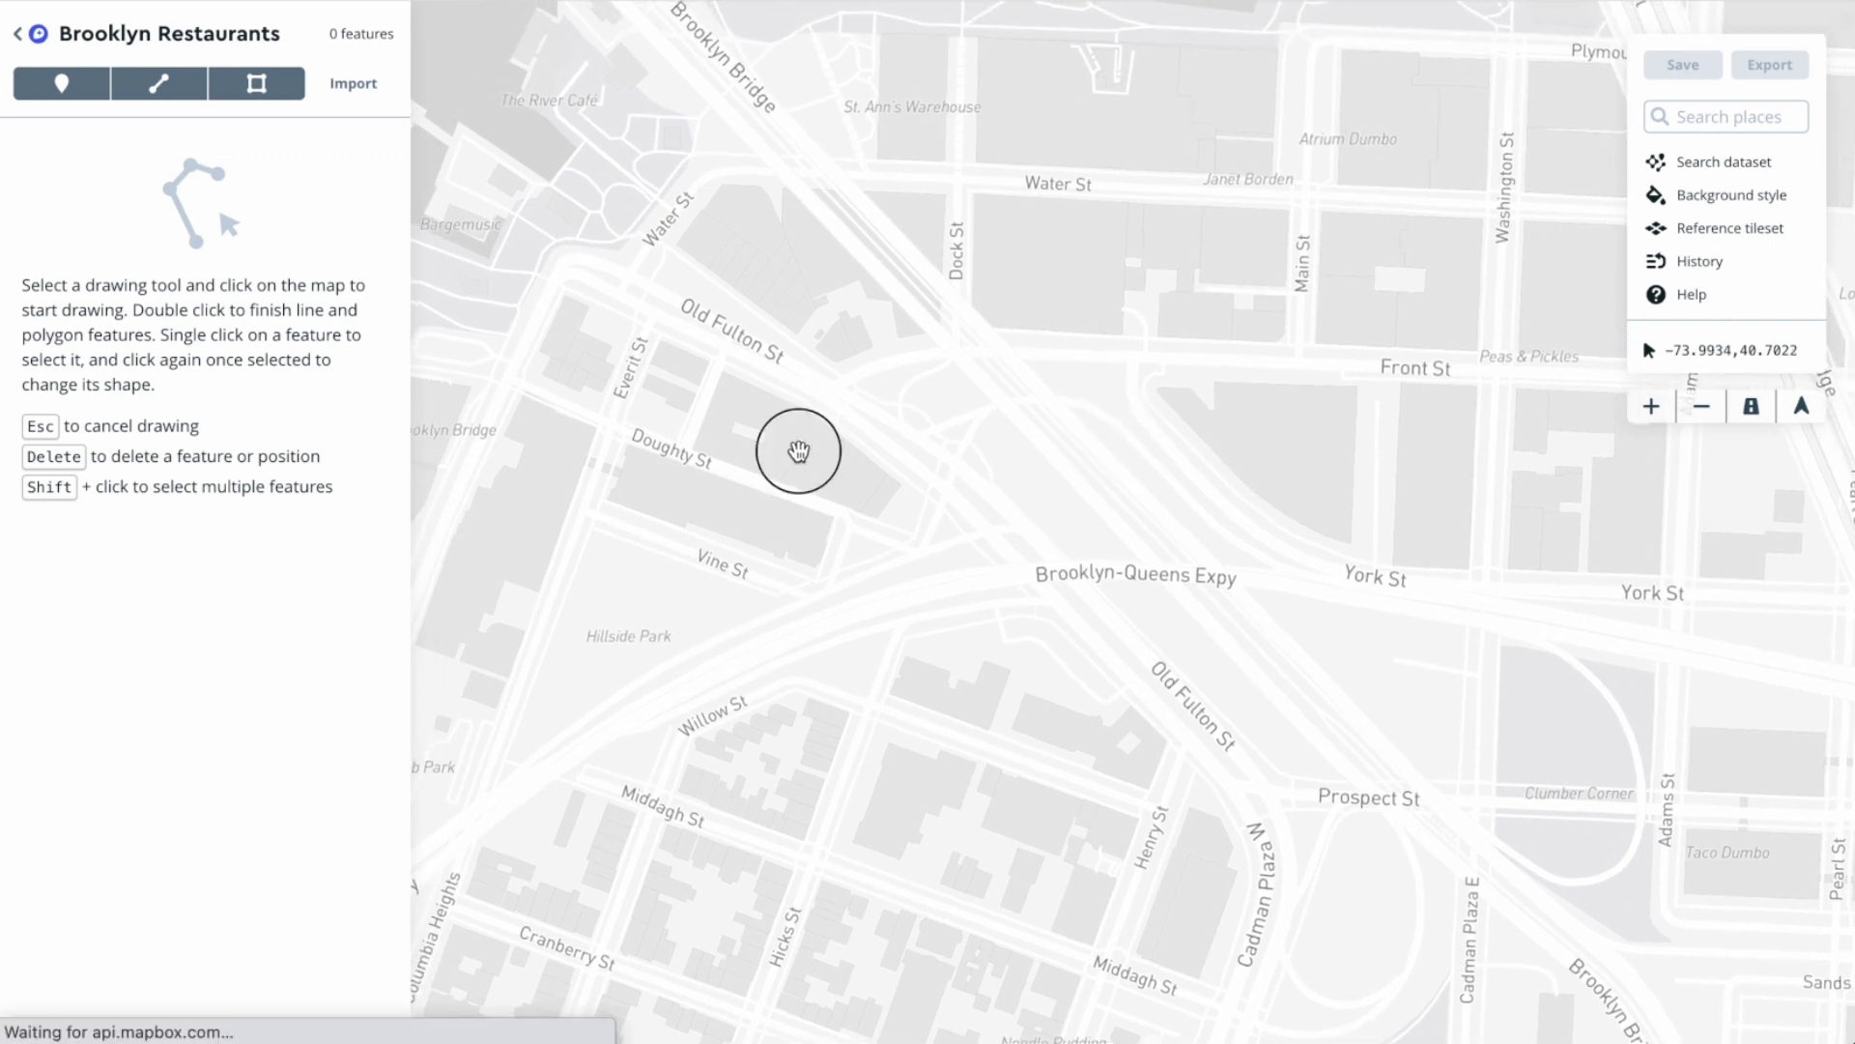
left_click_drag(798, 451, 927, 443)
scroll(928, 442, "up", 5)
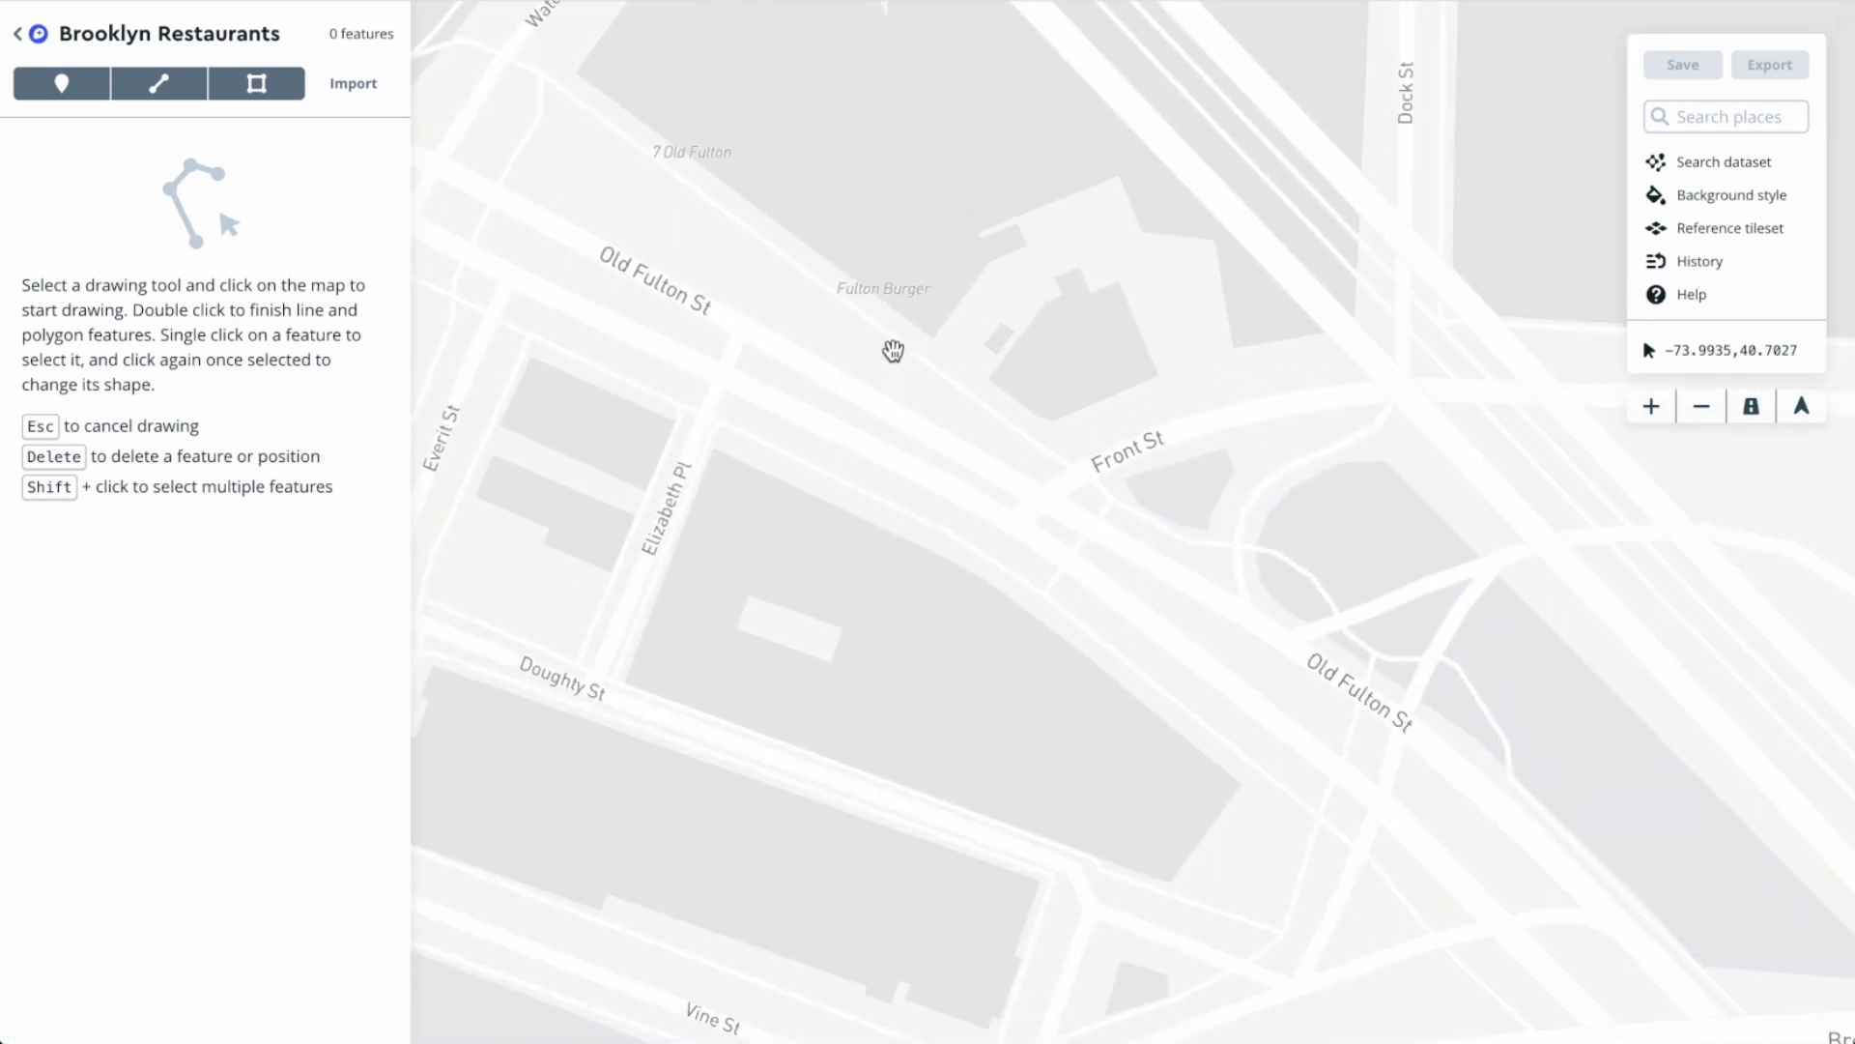
double_click(893, 351)
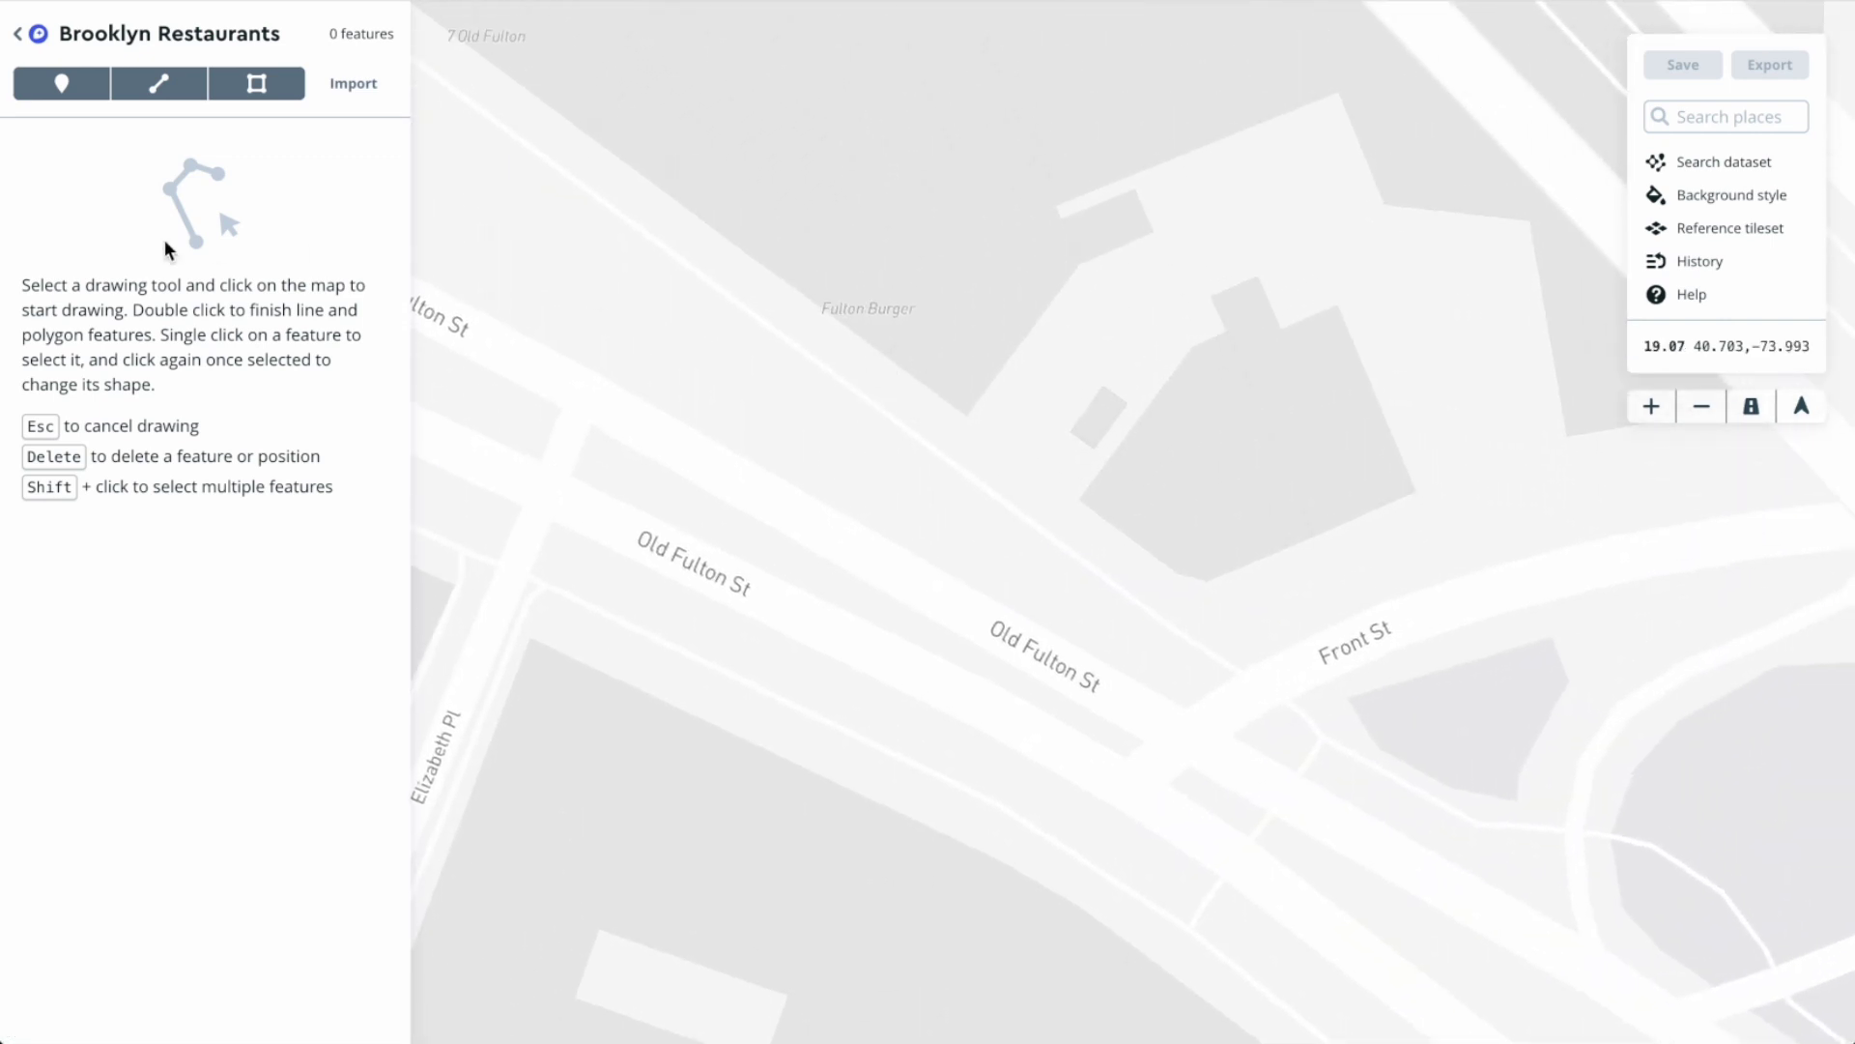
Place two points by Fulton Burger, one below its label and one on it
left_click(58, 86)
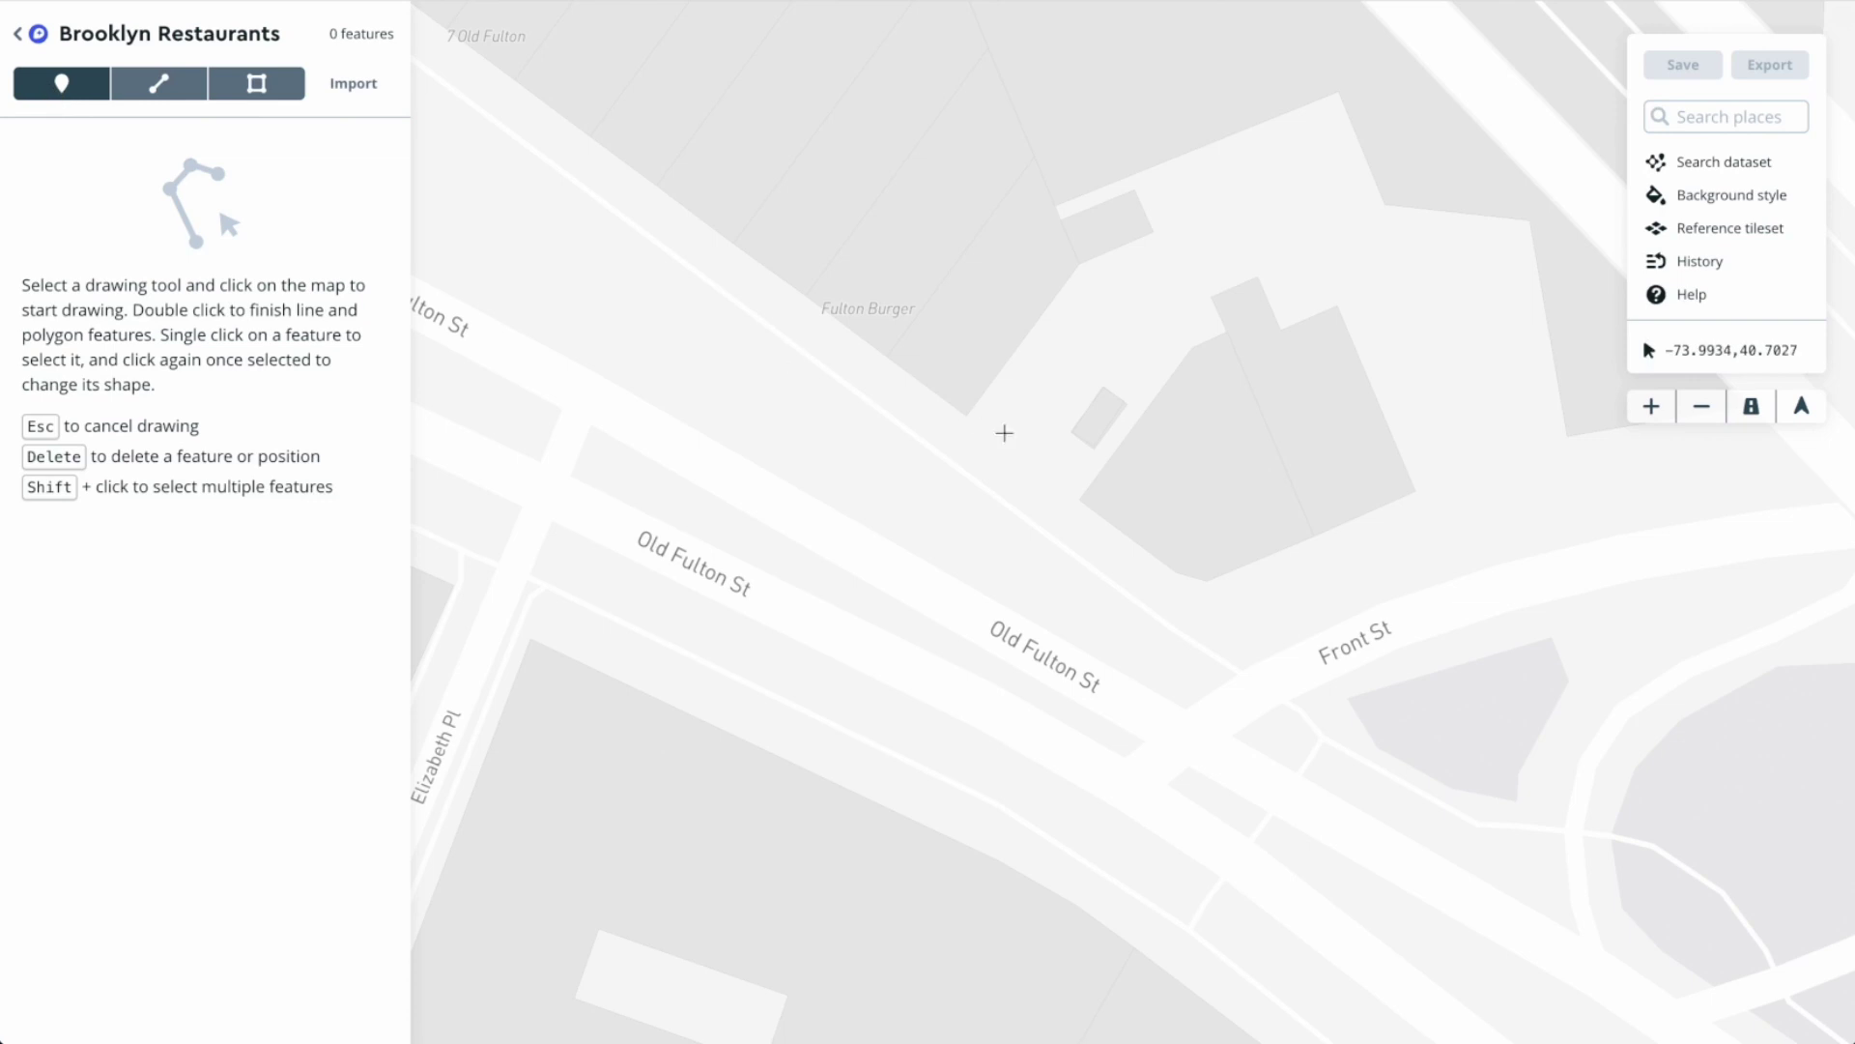
left_click(929, 379)
left_click(61, 83)
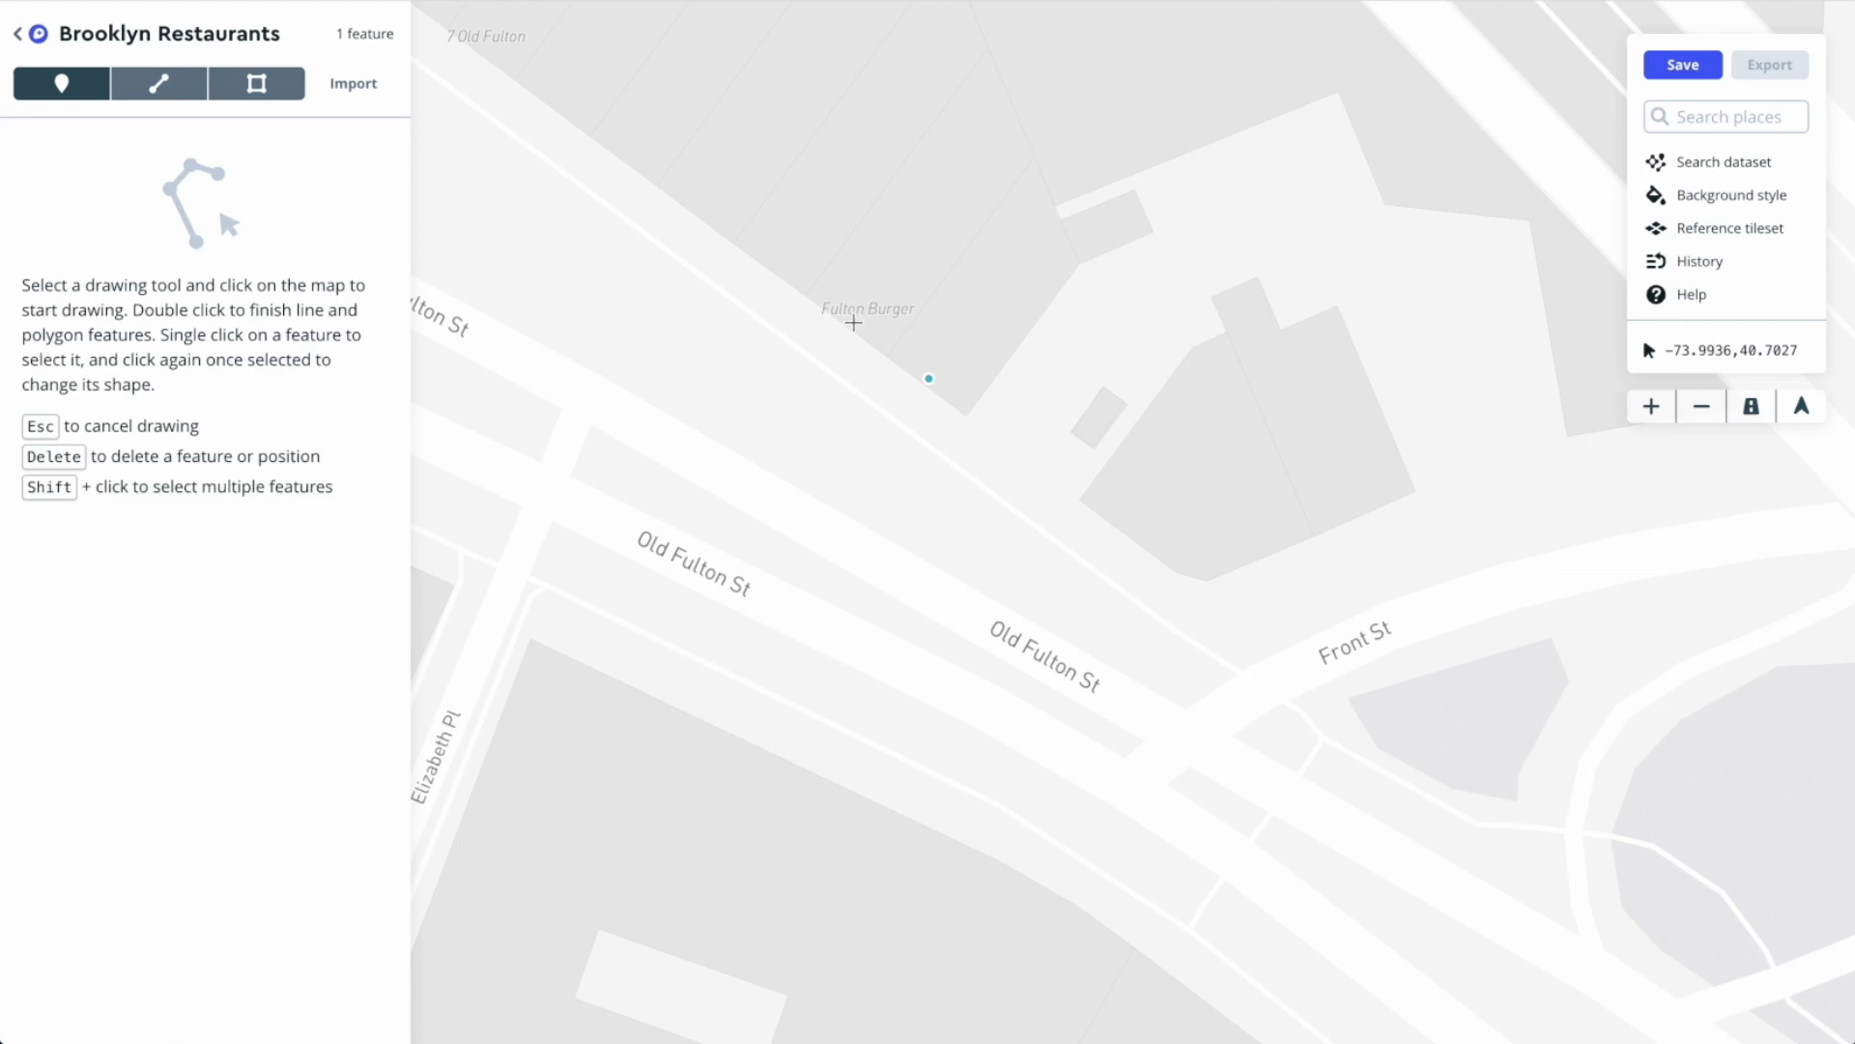
left_click(853, 321)
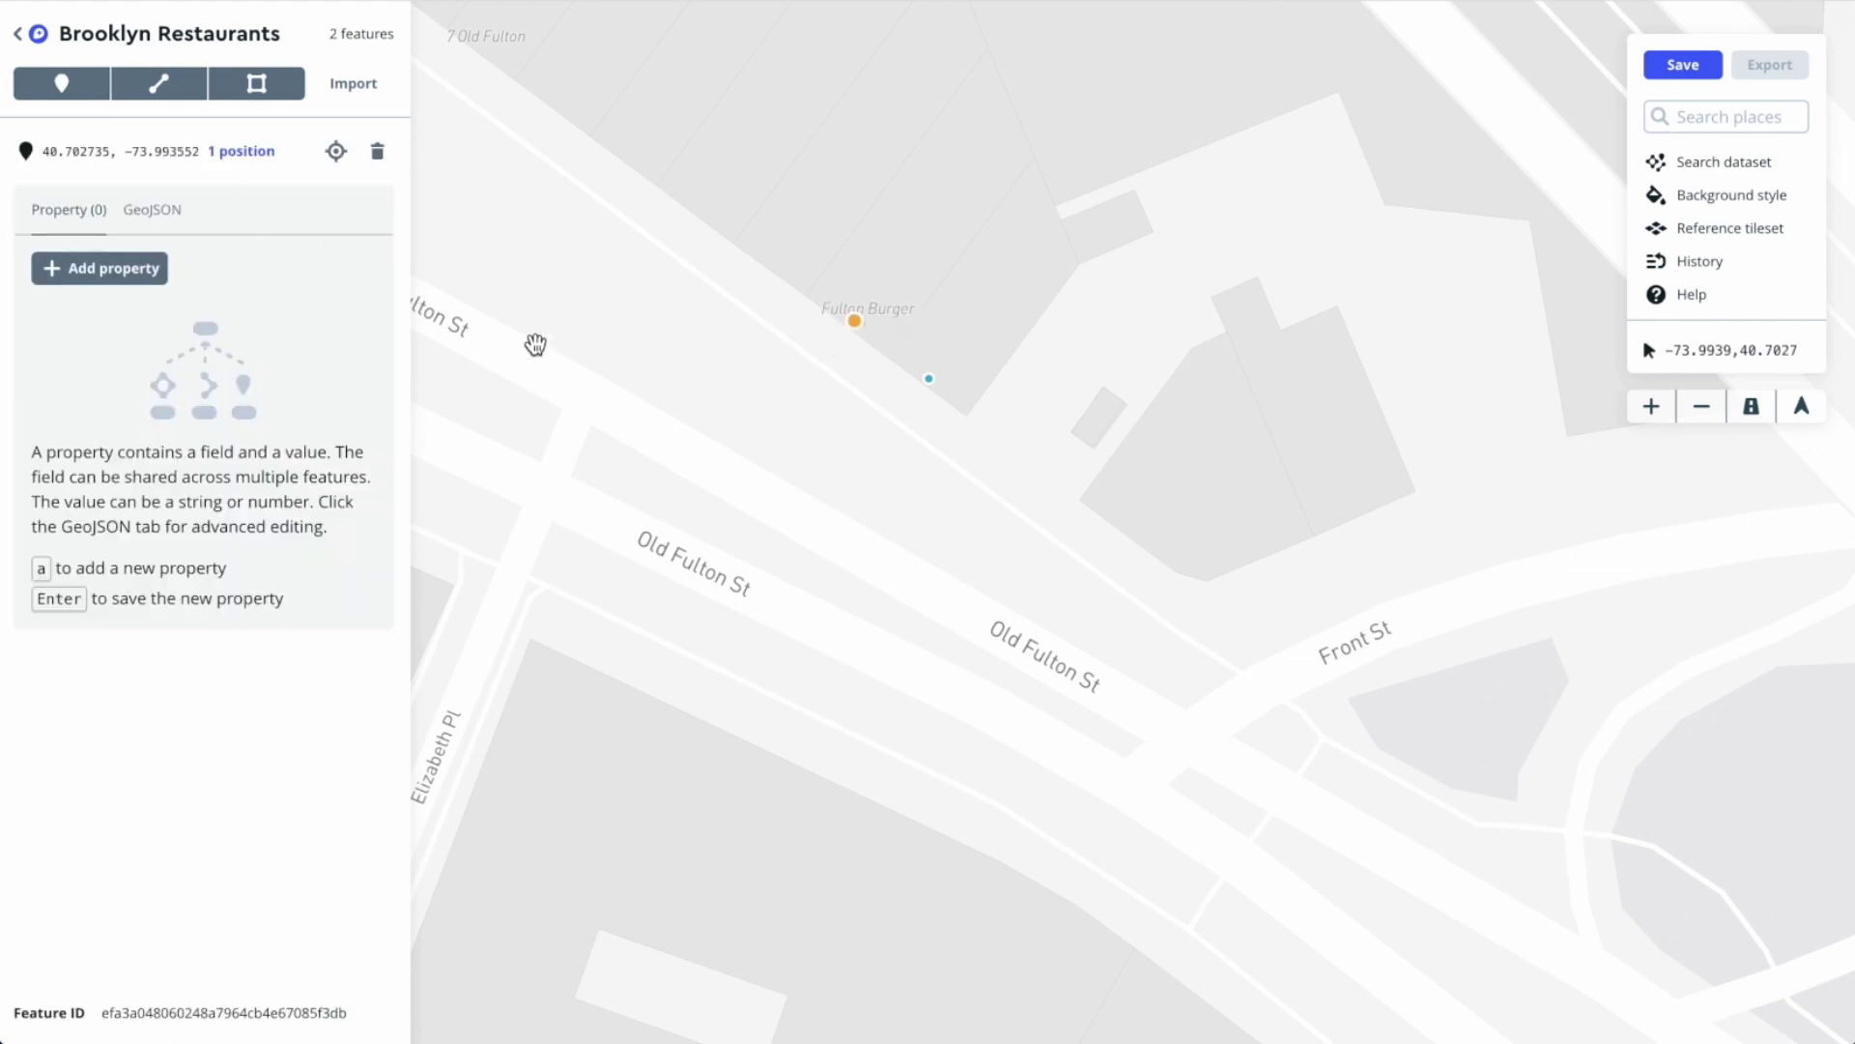
Give the point on the label the property name = 'Fulton Burger'
left_click(87, 278)
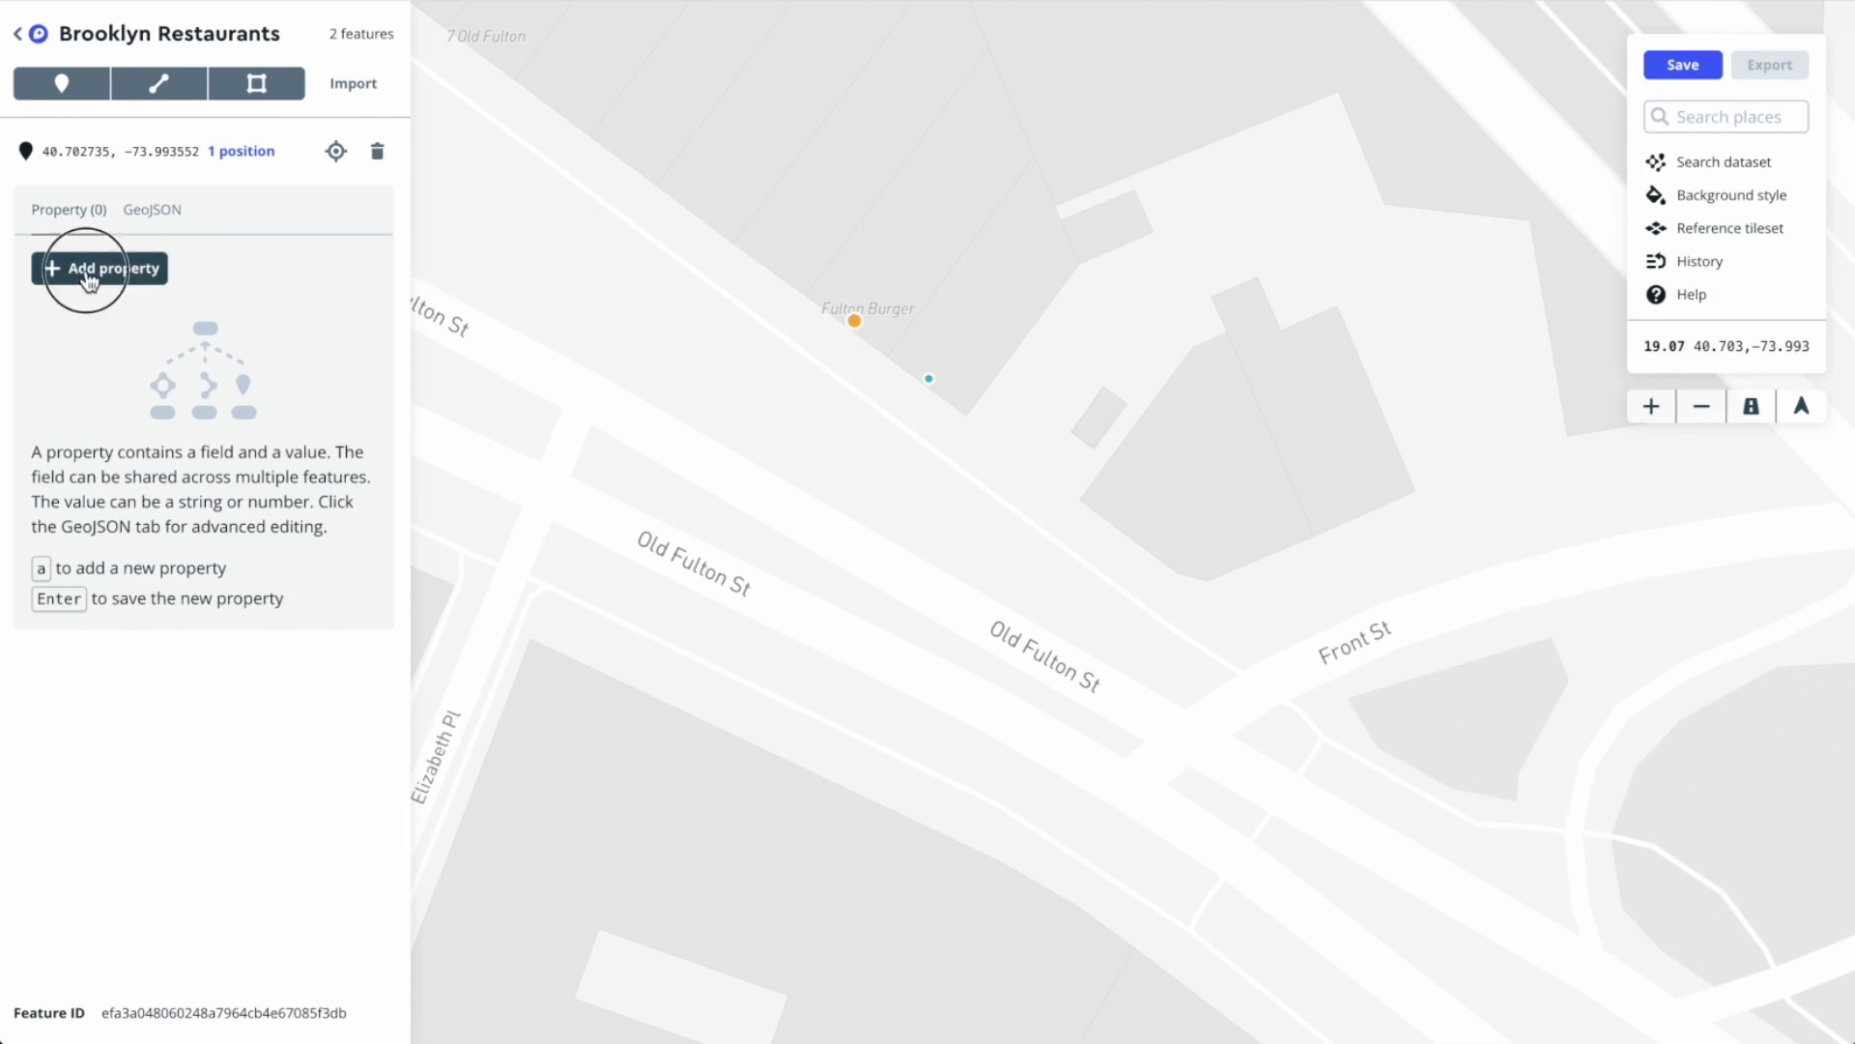
type("name")
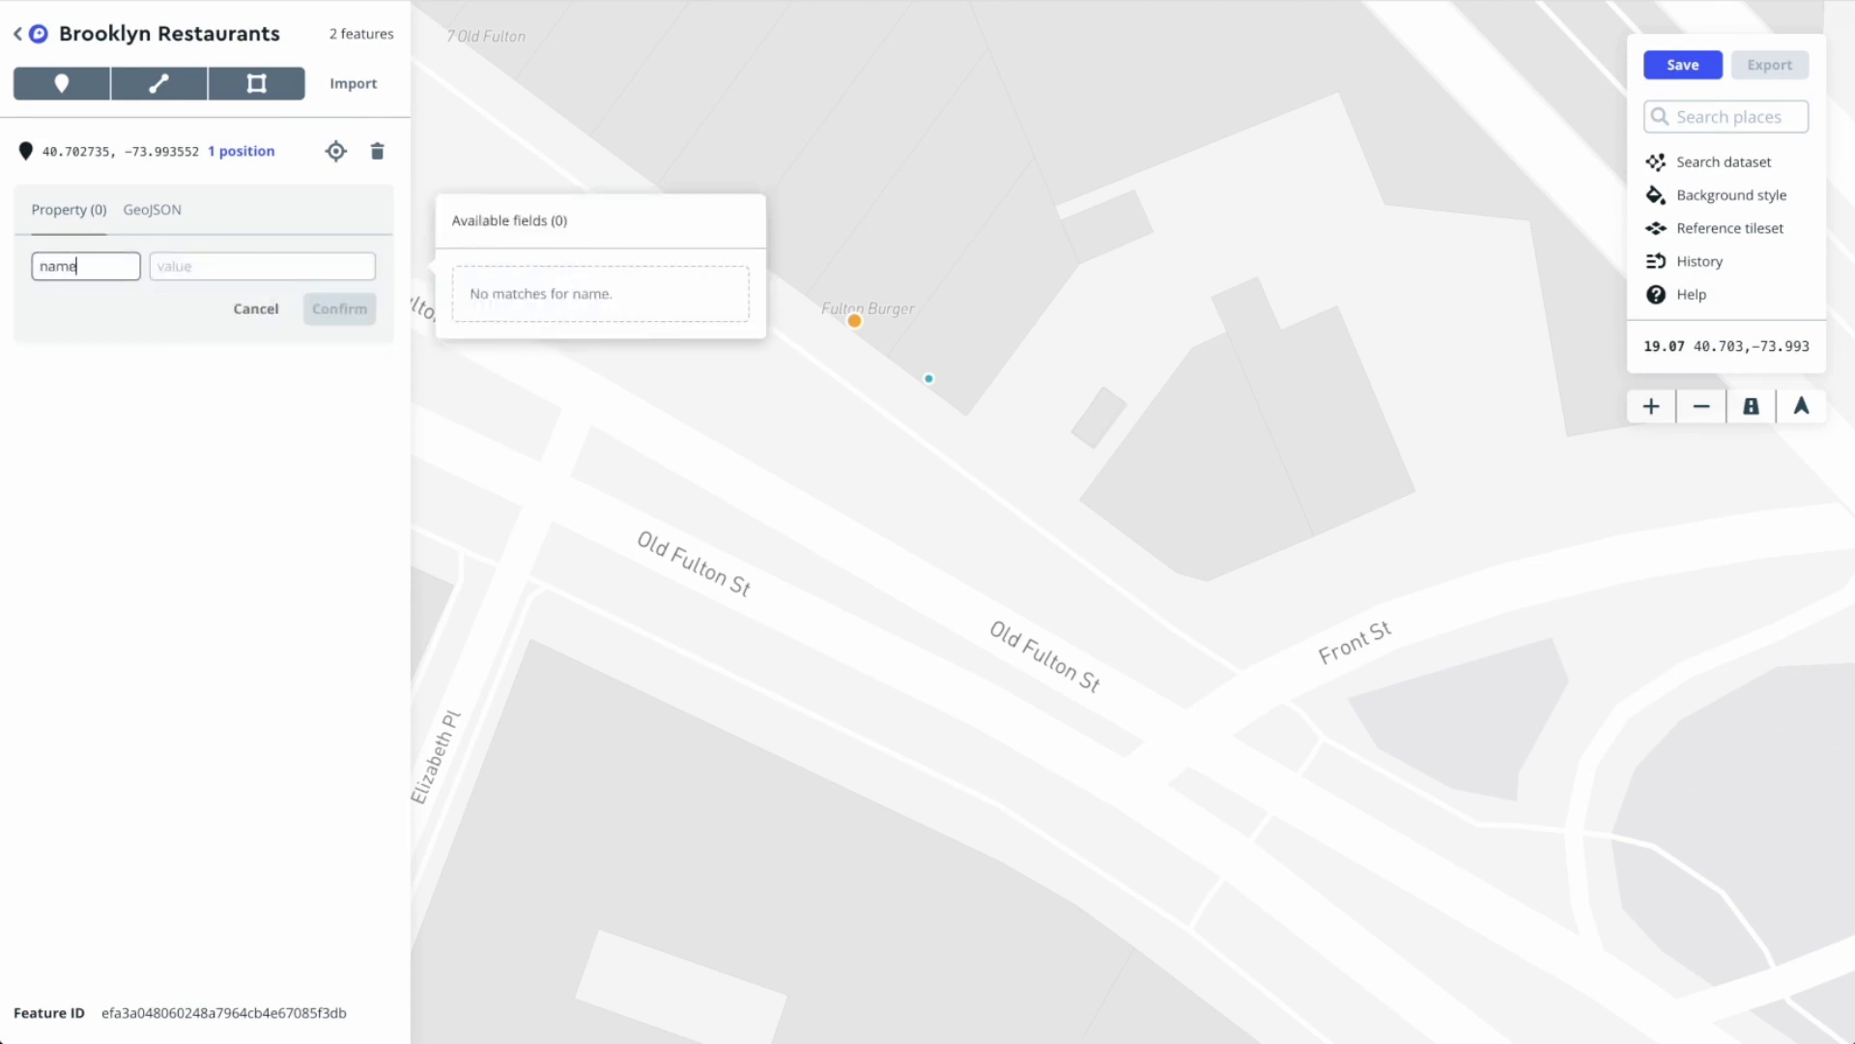
left_click(260, 265)
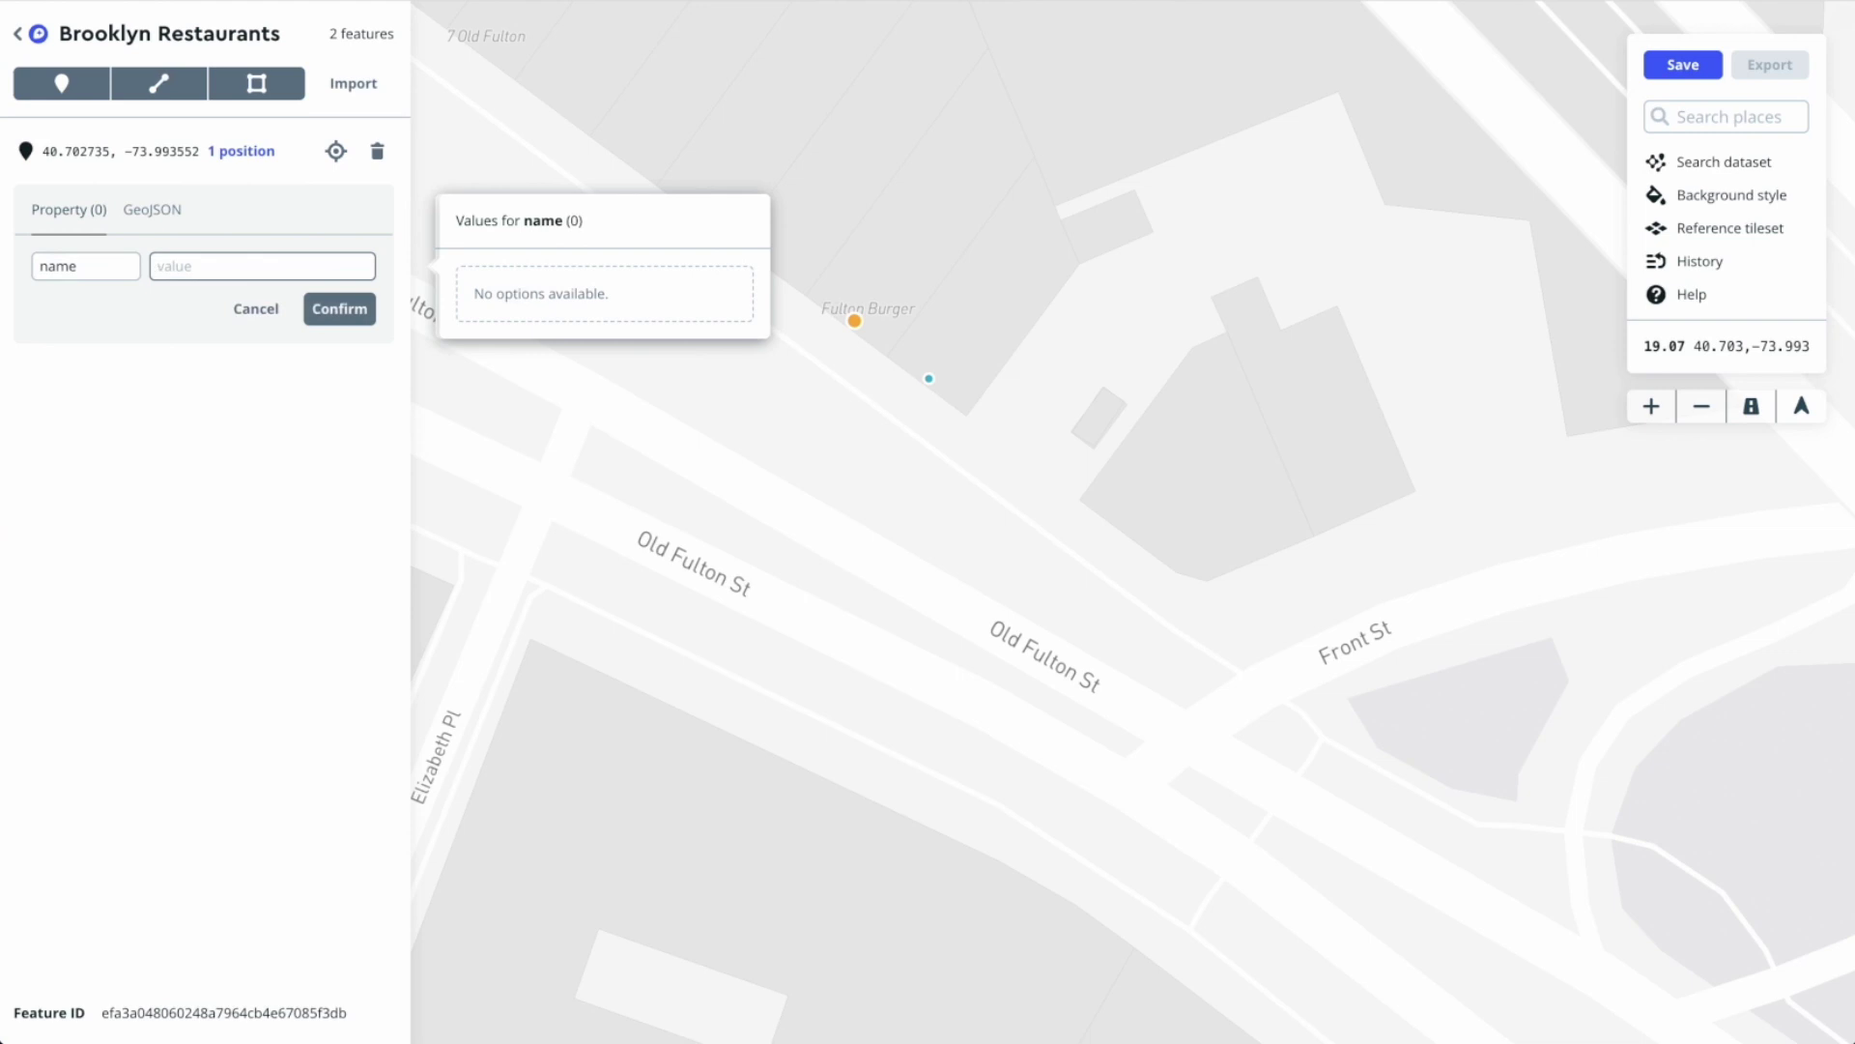
type("Fulton Burger")
left_click(343, 310)
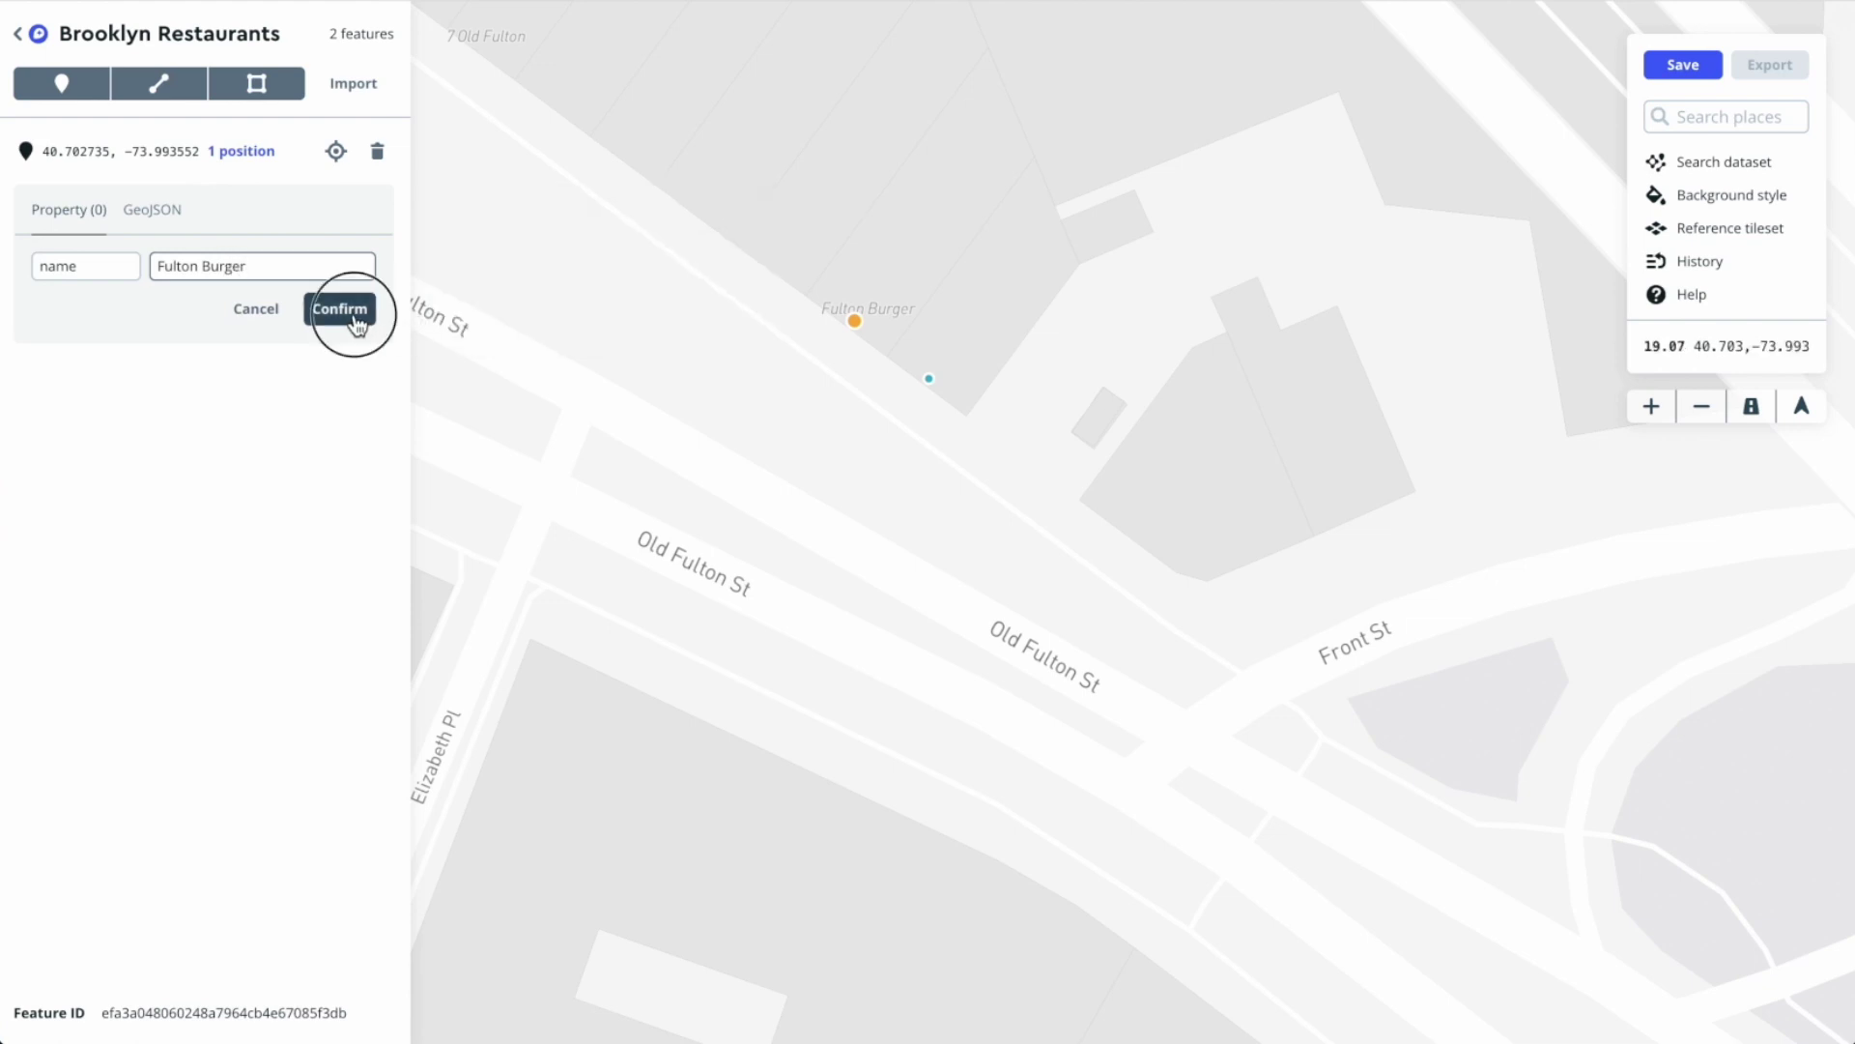
Add the property cuisine = 'burgers' to the Fulton Burger point
left_click(104, 356)
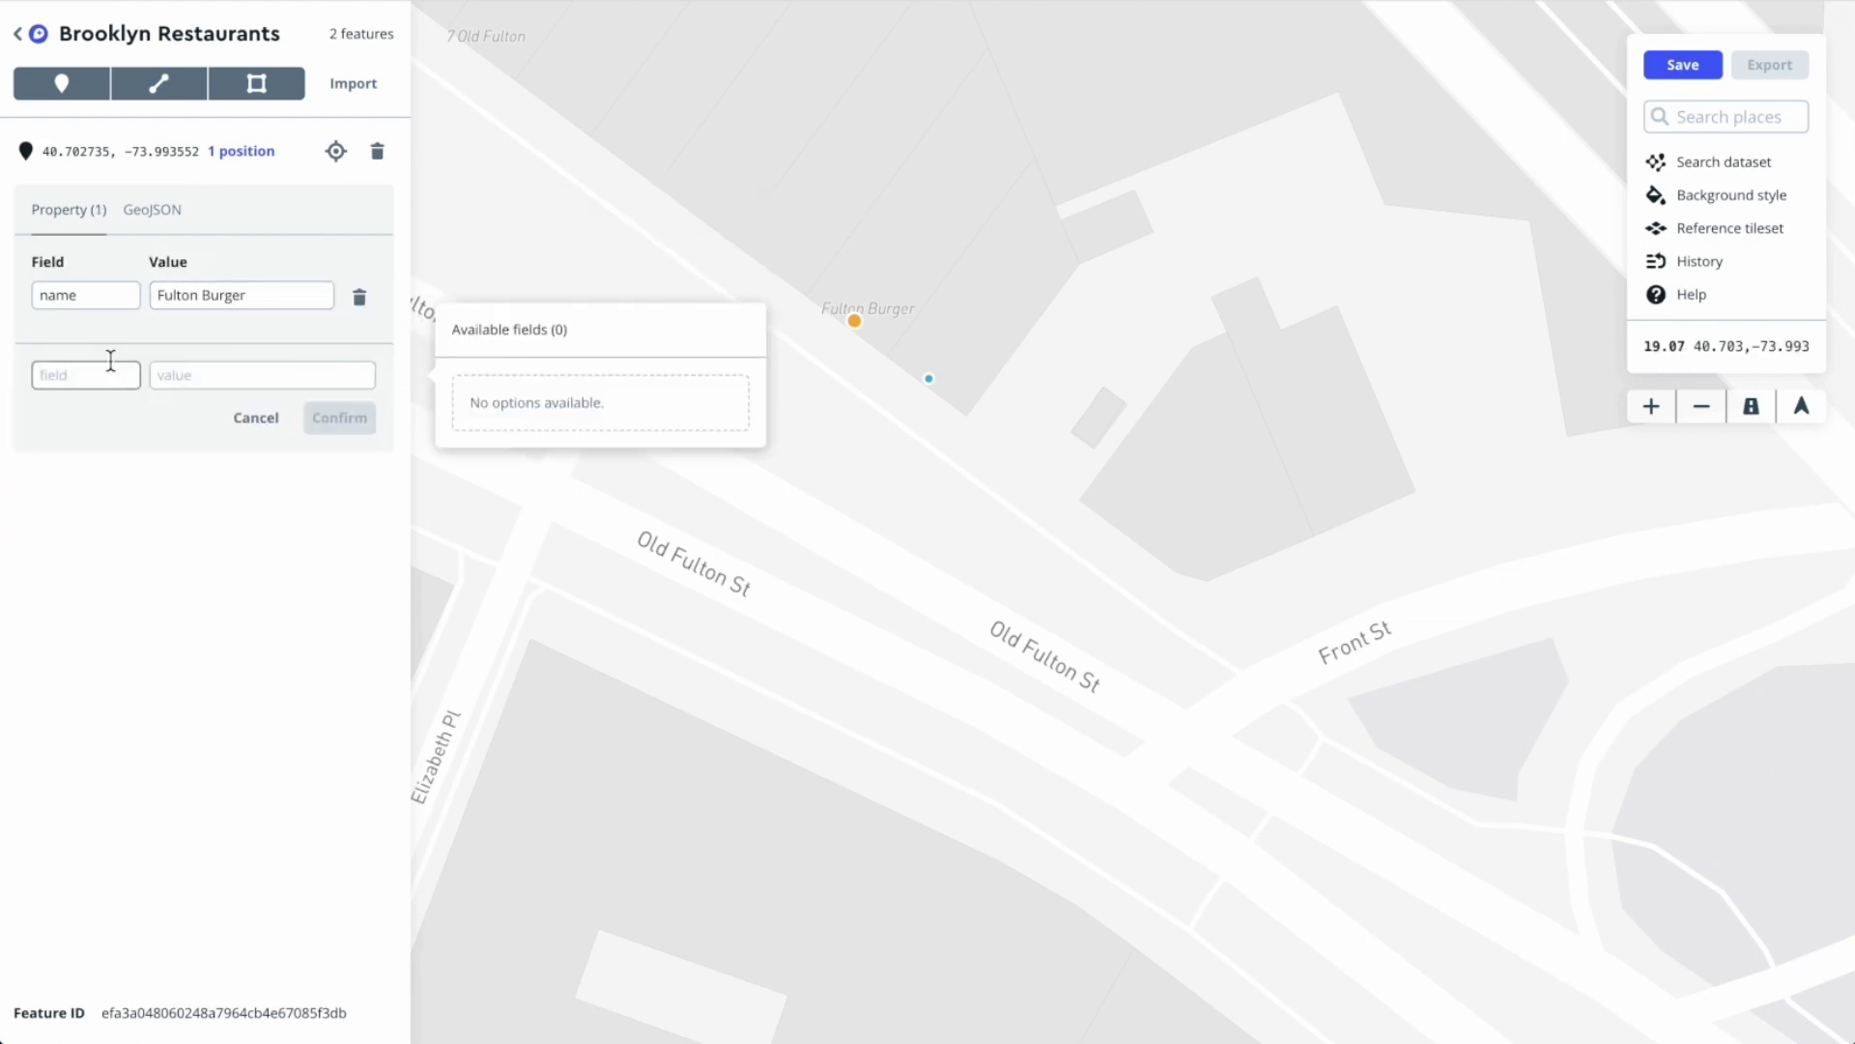
type("cuisine")
left_click(159, 375)
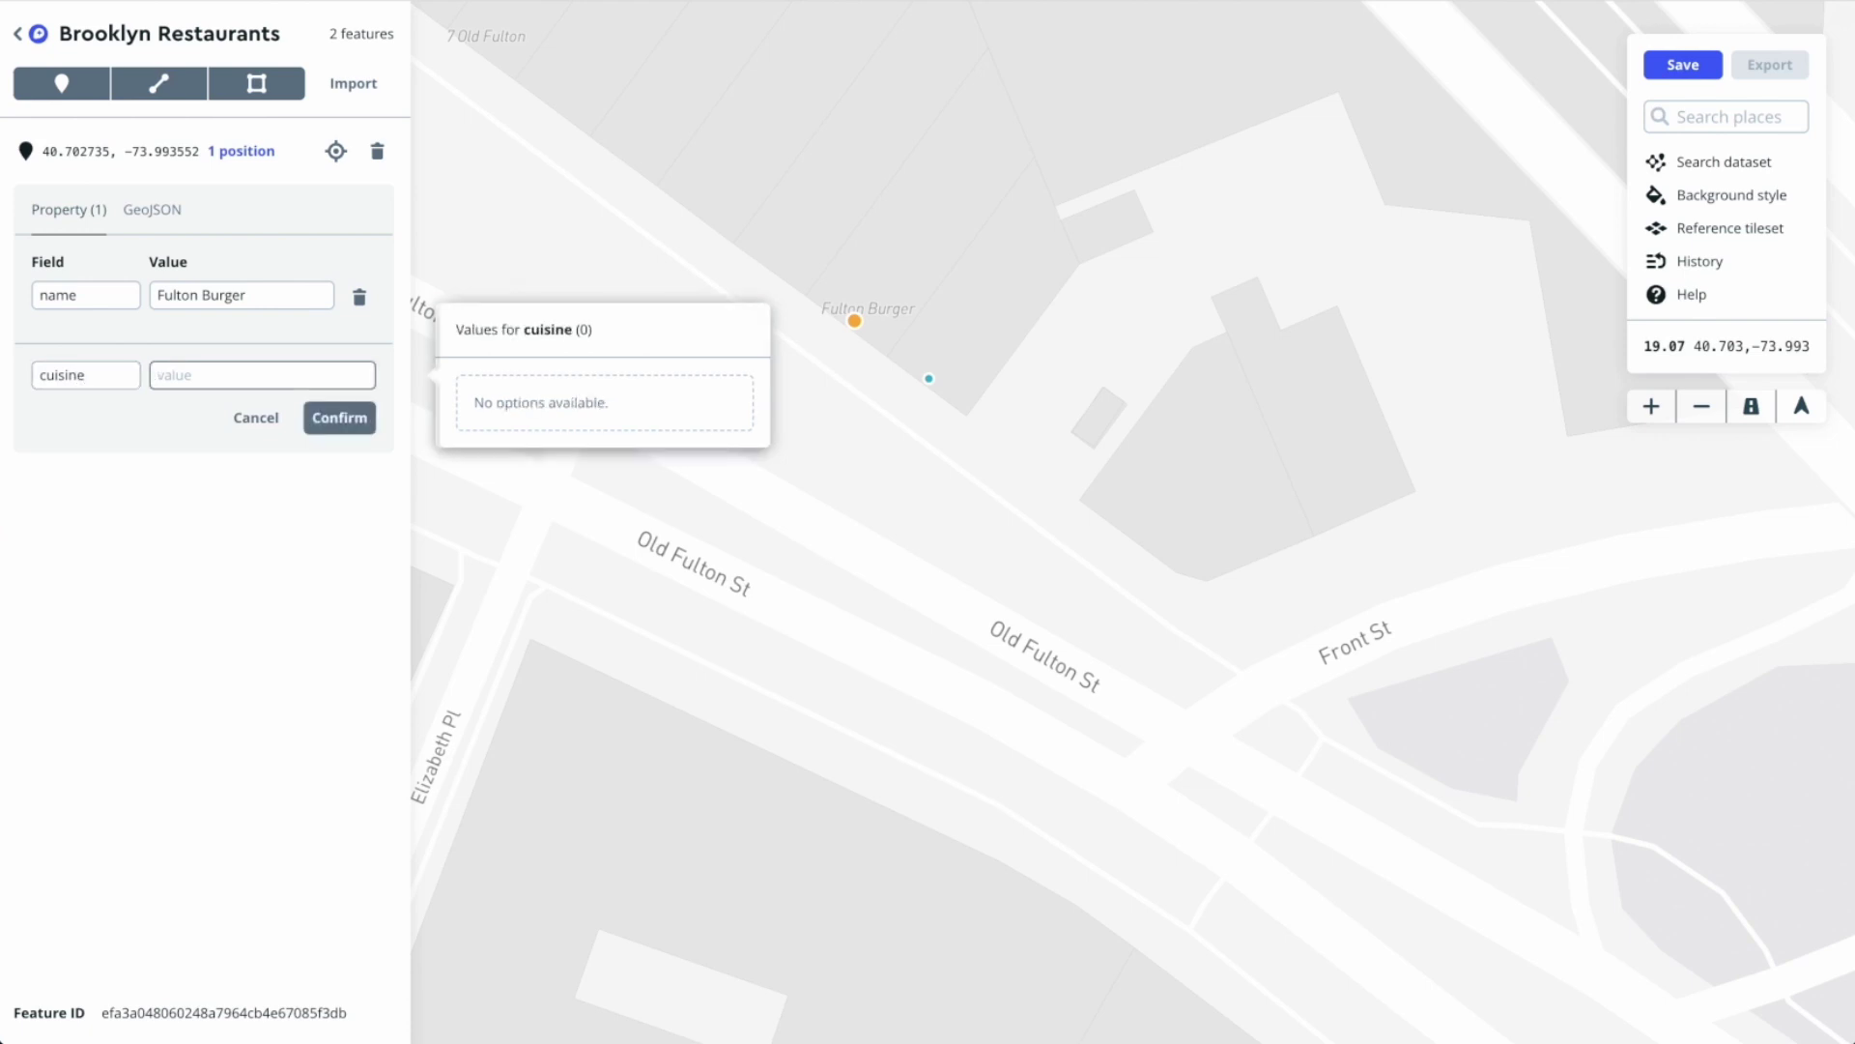
type("burgers")
left_click(356, 421)
left_click(929, 379)
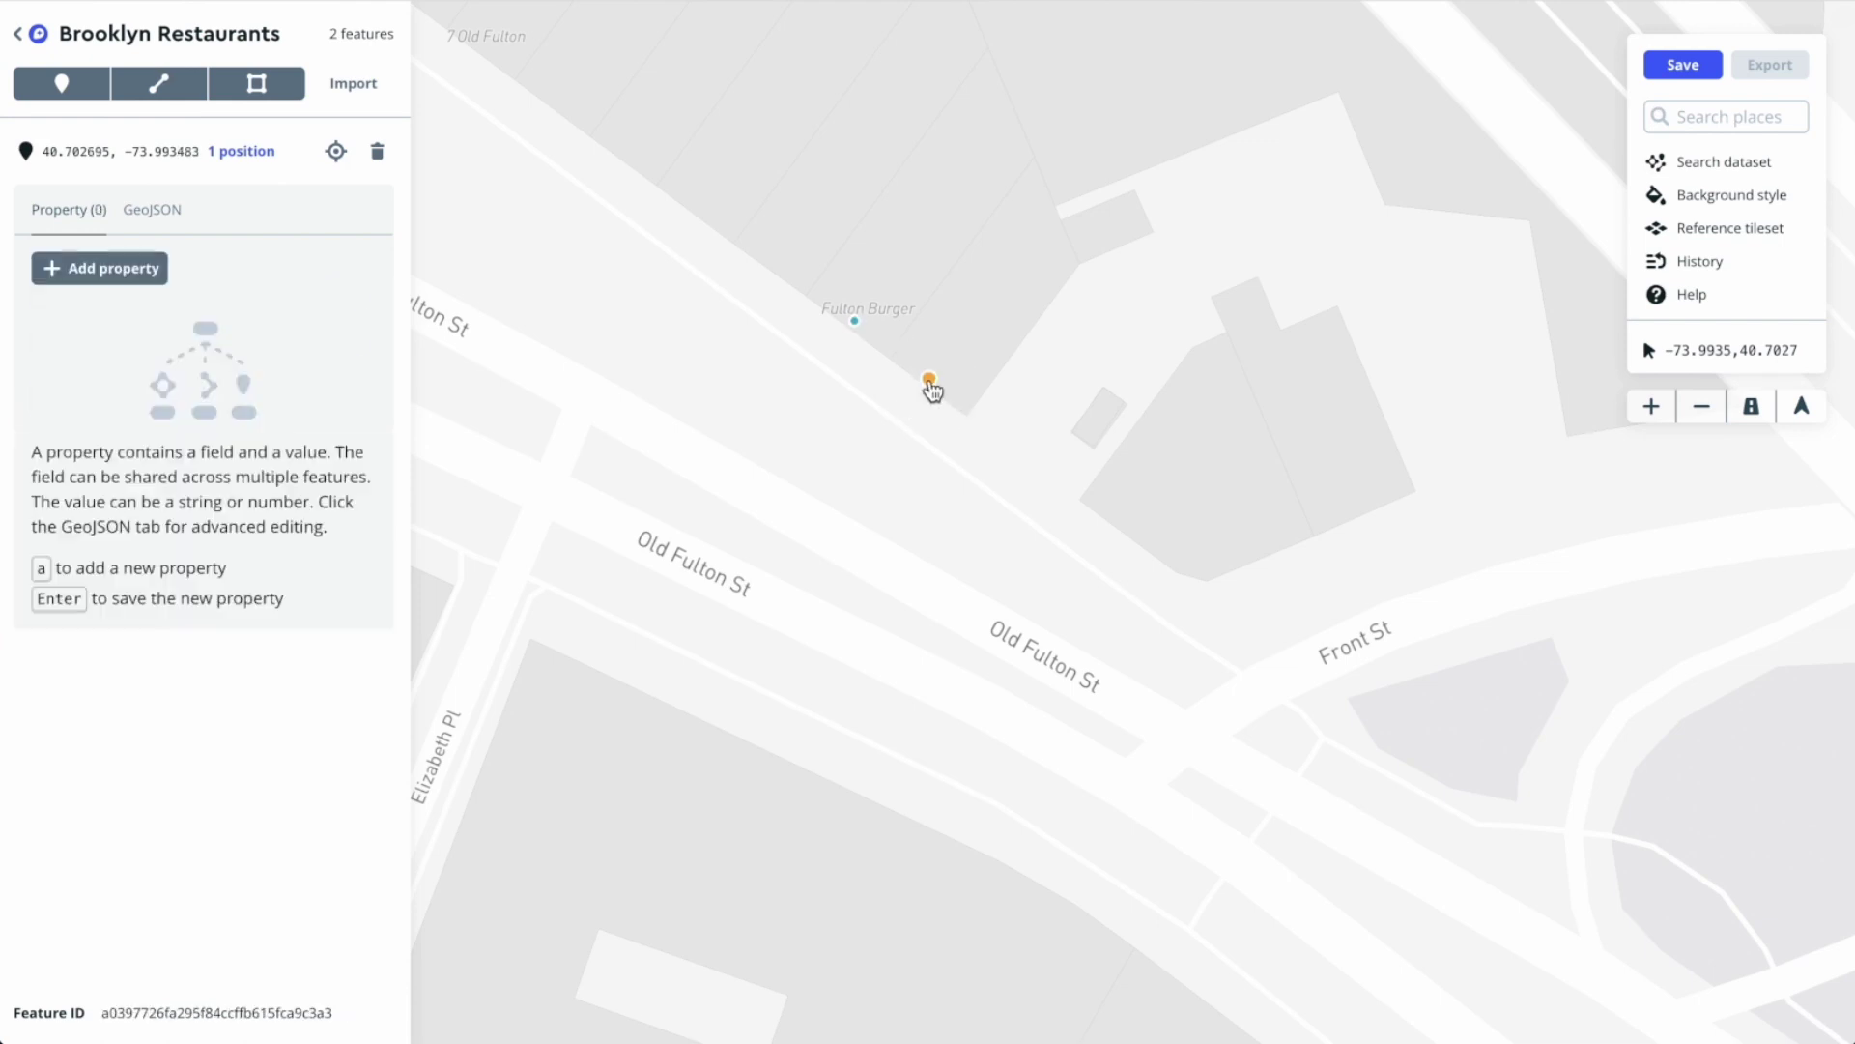
Give the point below the label the property name = 'Juliana's'
left_click(99, 276)
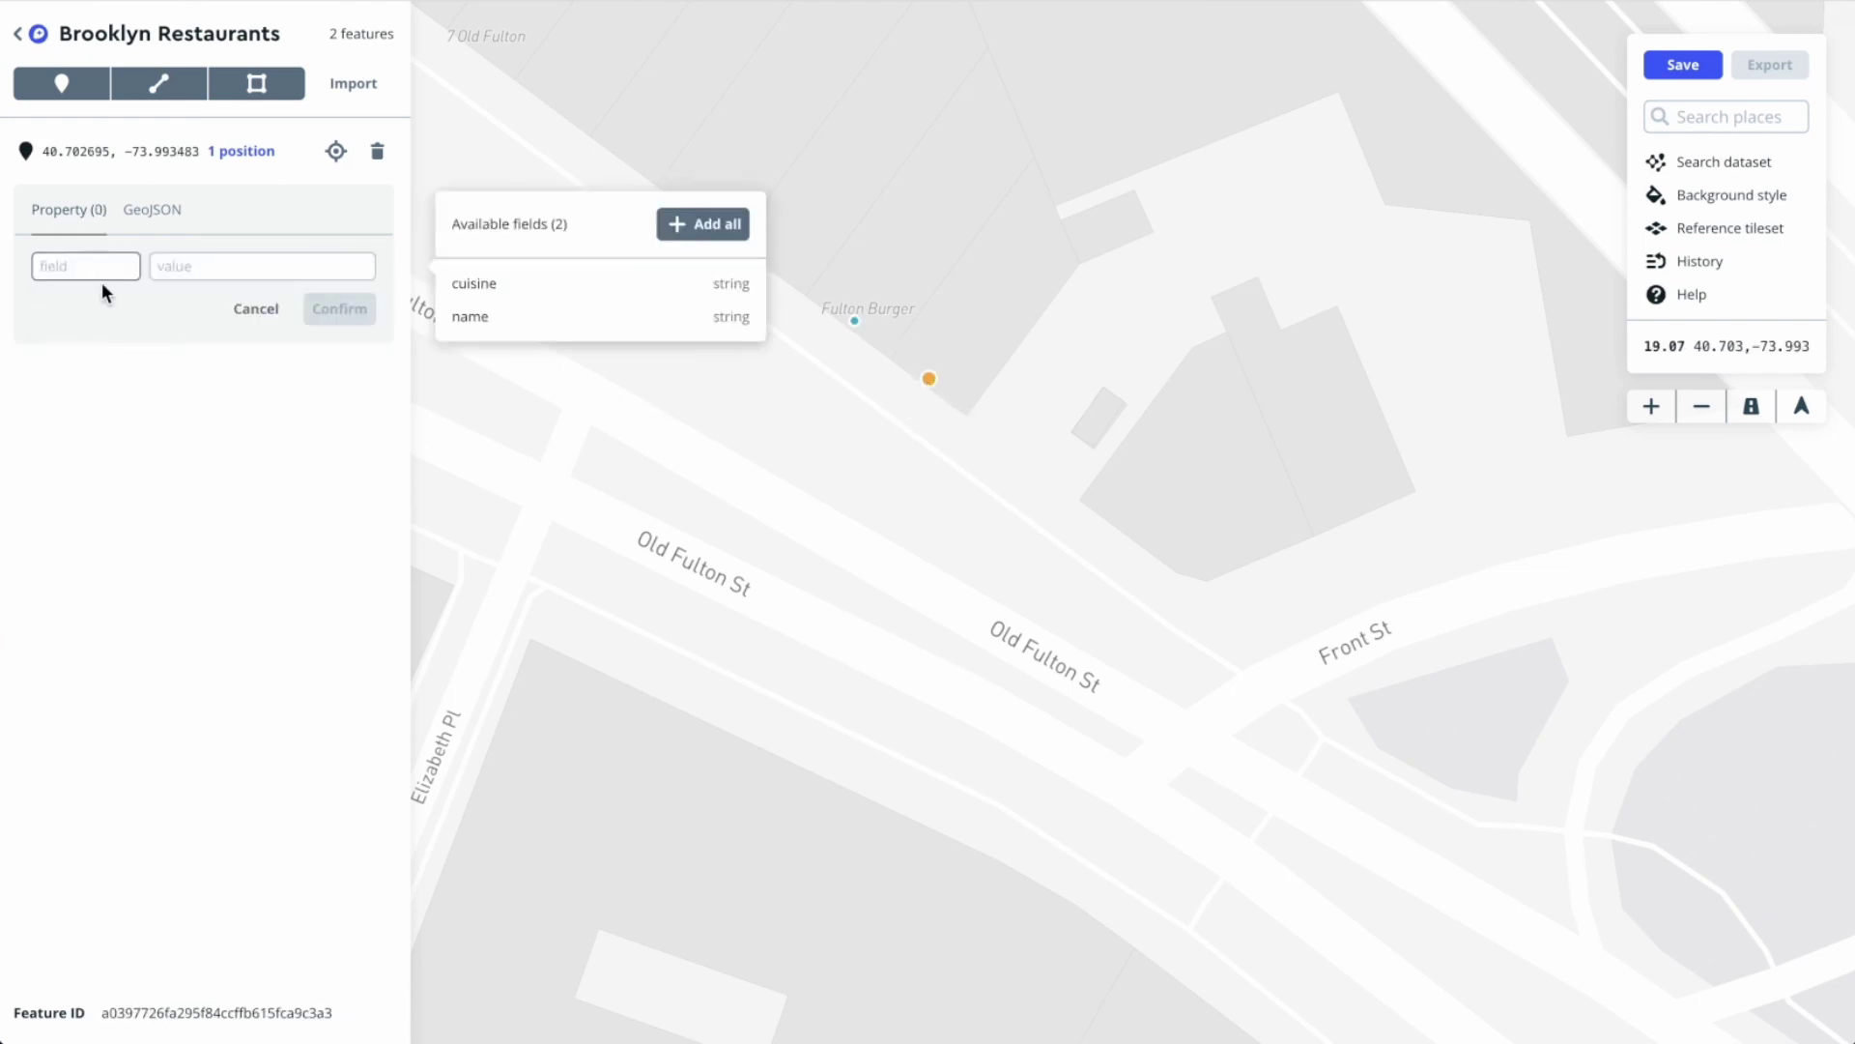
type("name")
key("Tab")
type("J")
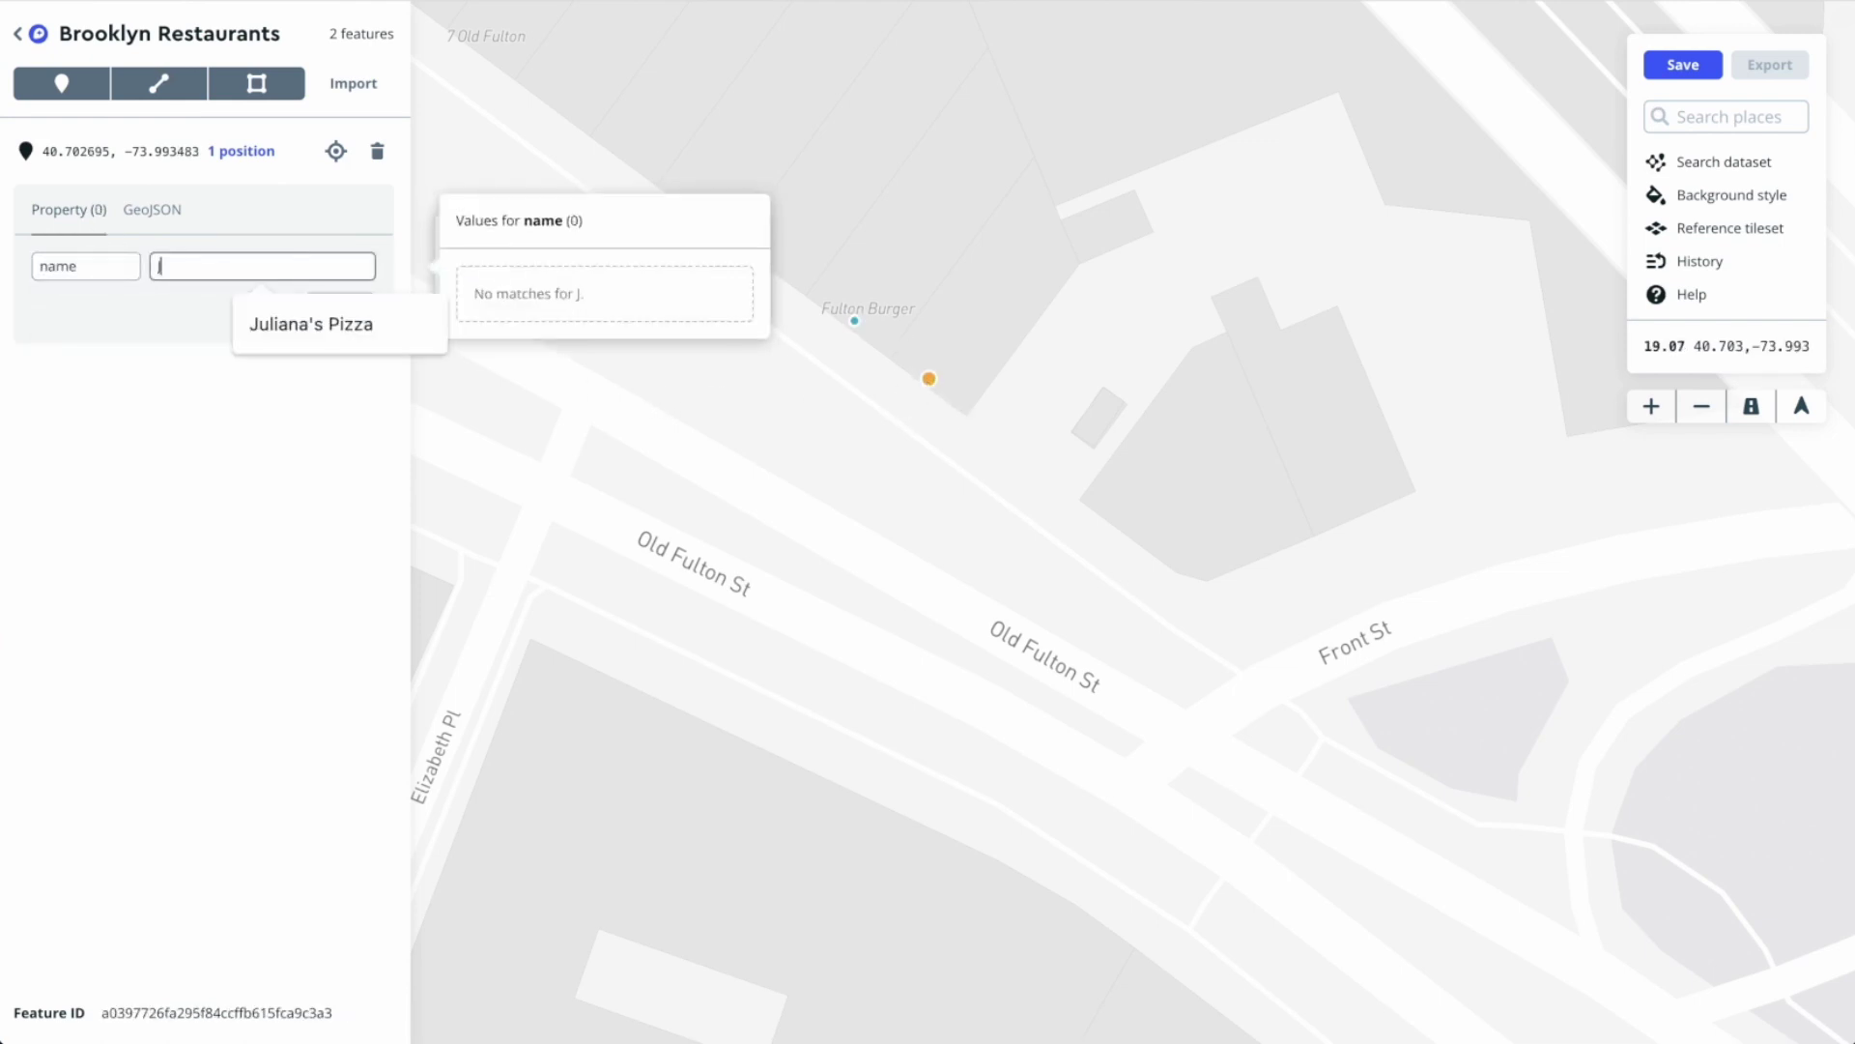
type("uliana's")
left_click(116, 319)
left_click(340, 309)
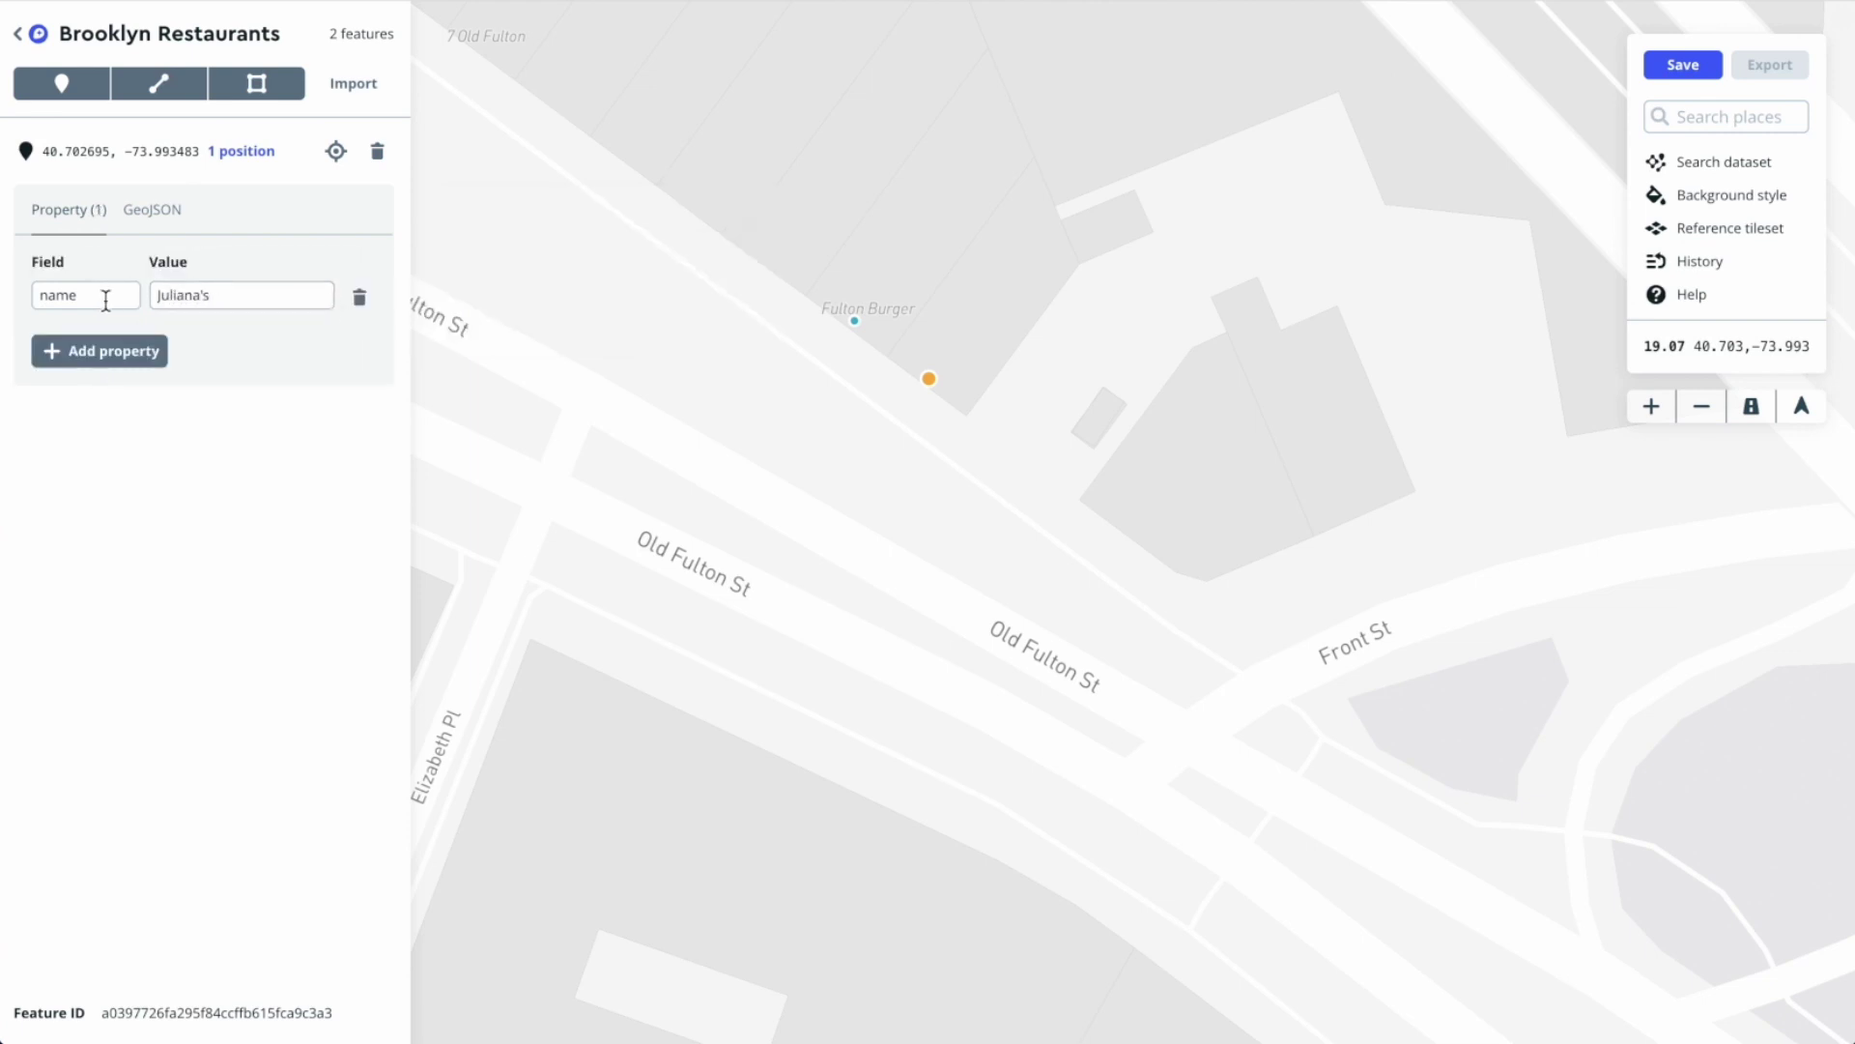
Add the property cuisine = 'pizza' to the Juliana's point
left_click(81, 354)
left_click(90, 378)
type("cui")
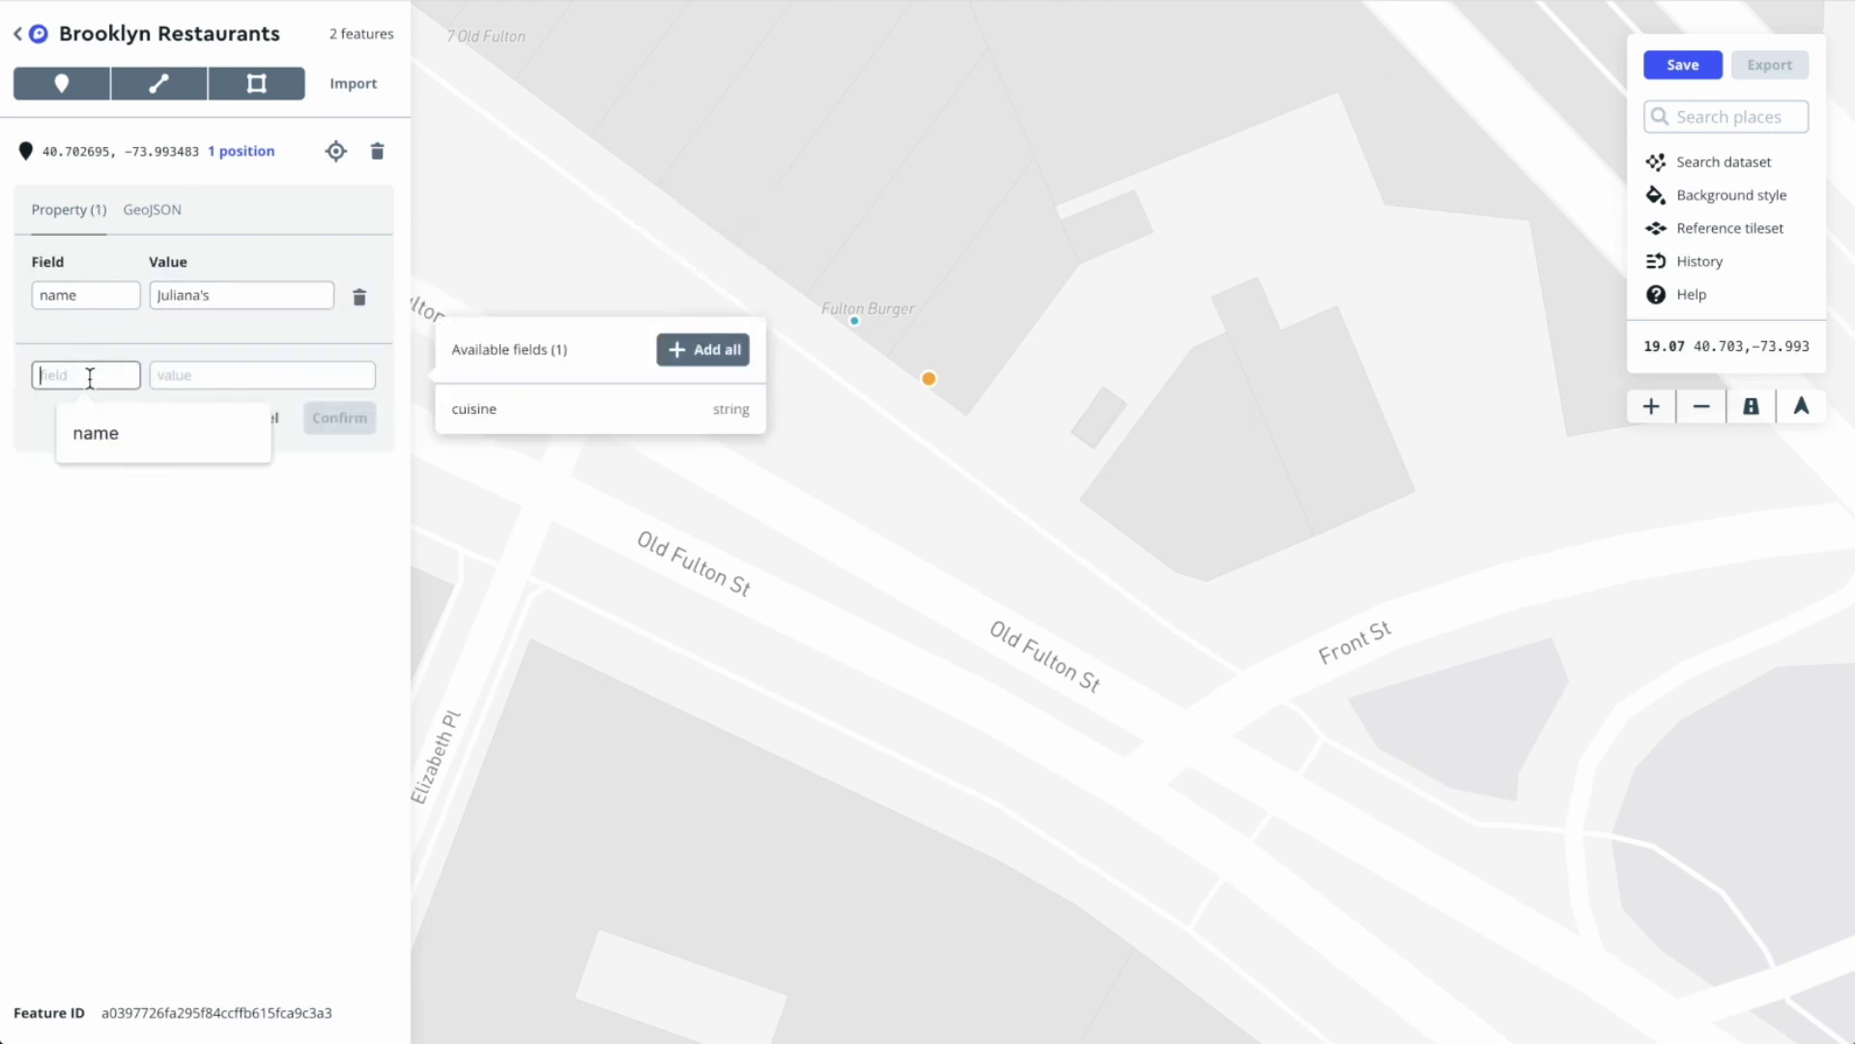
type("sine")
left_click(177, 383)
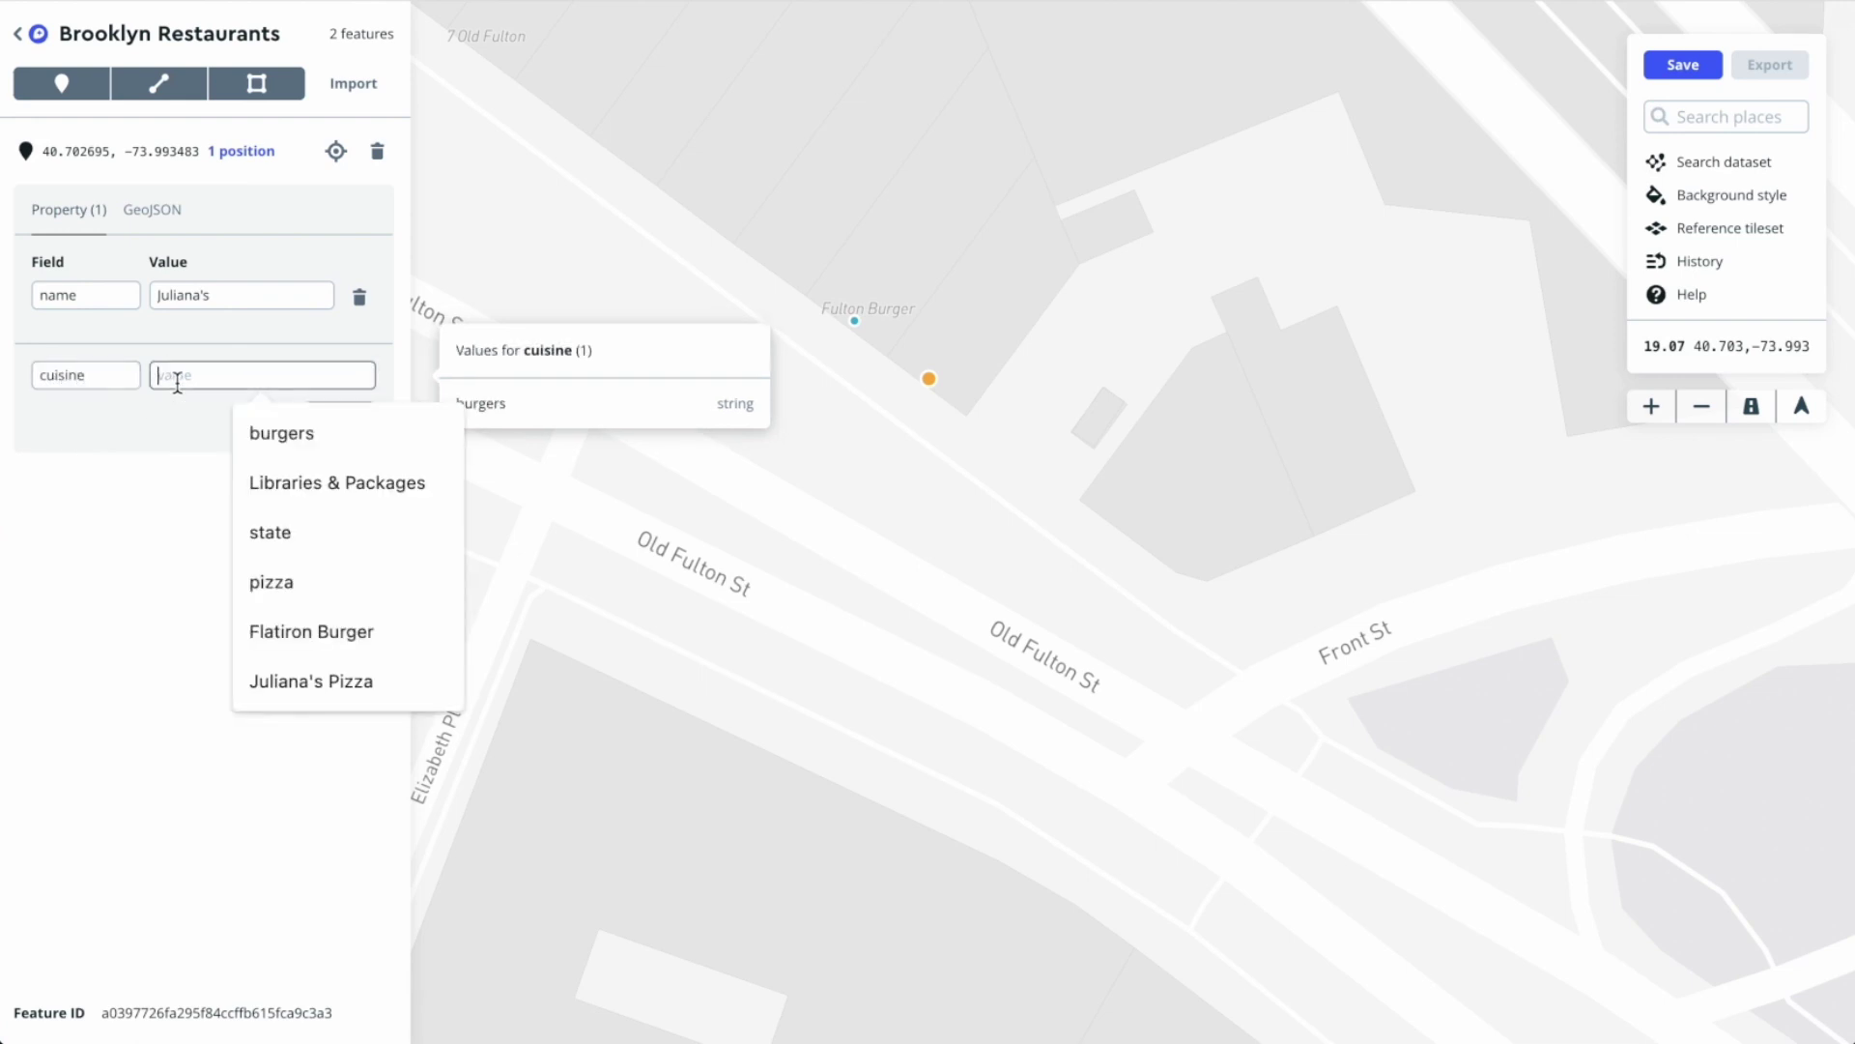
type("pizz")
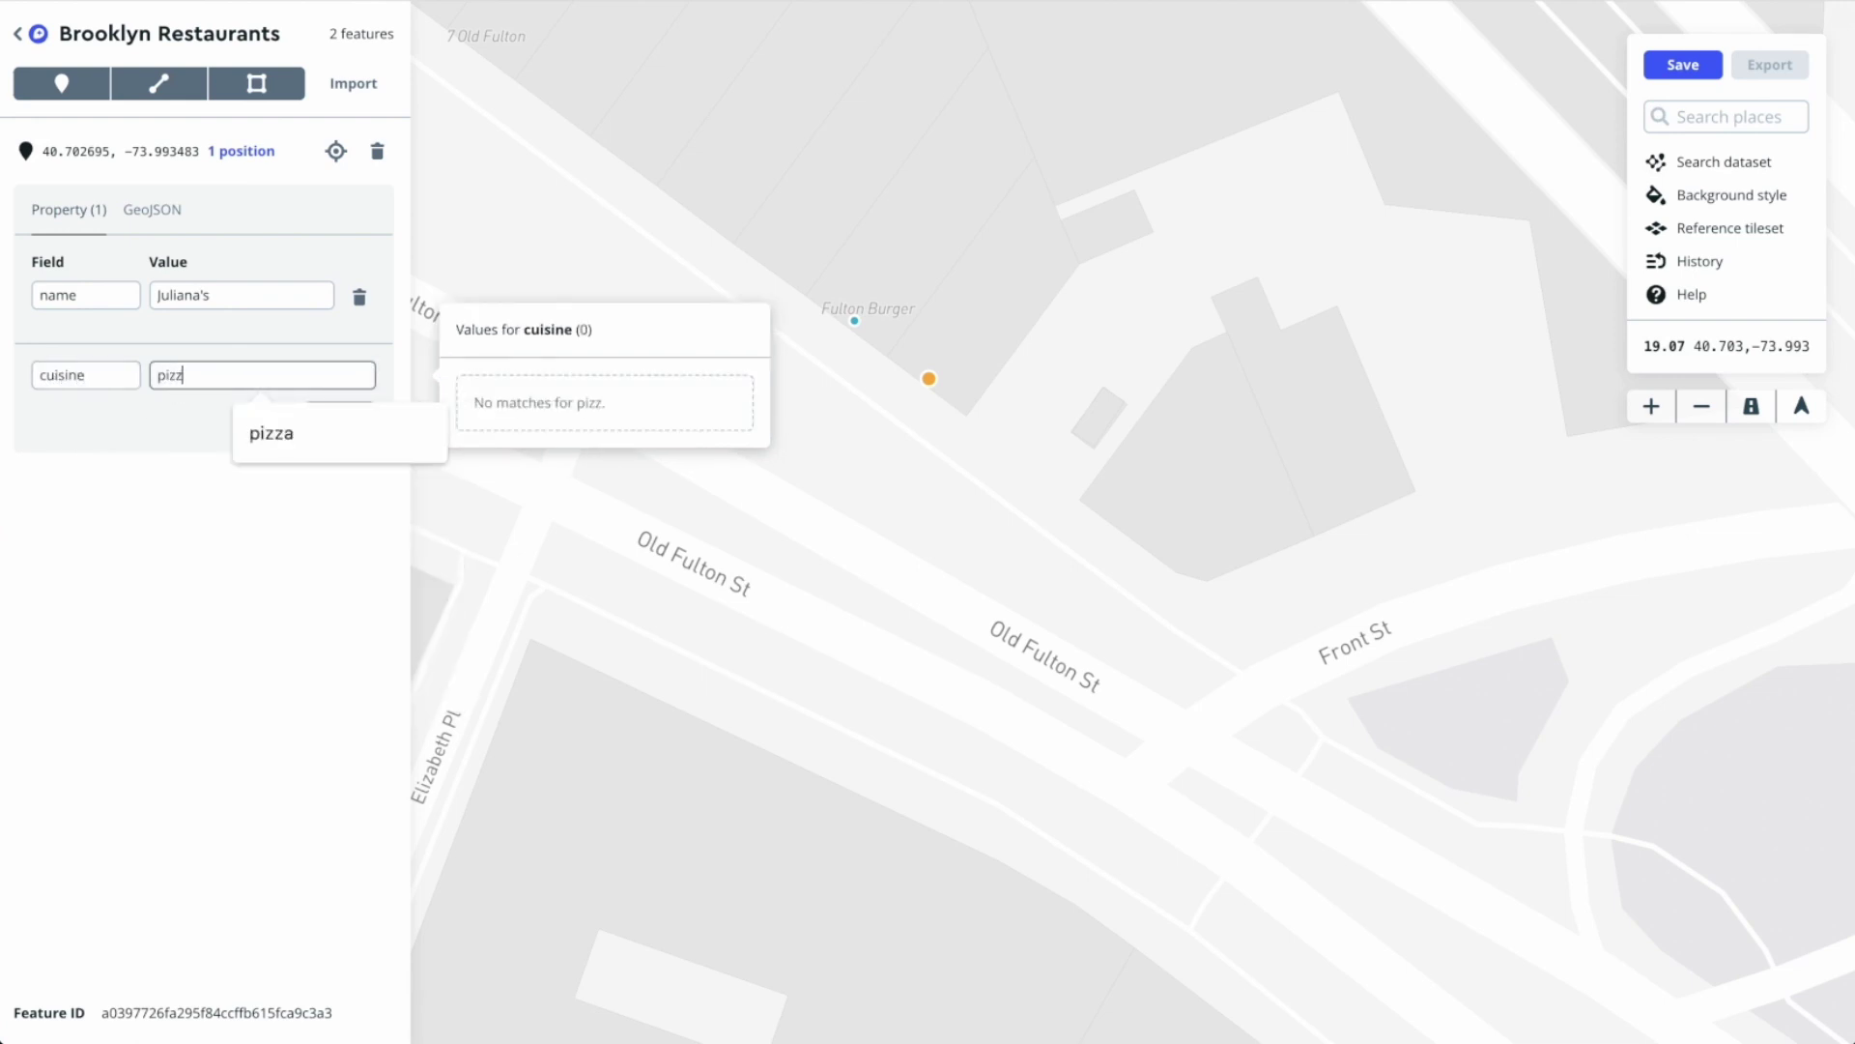
type("a")
left_click(346, 416)
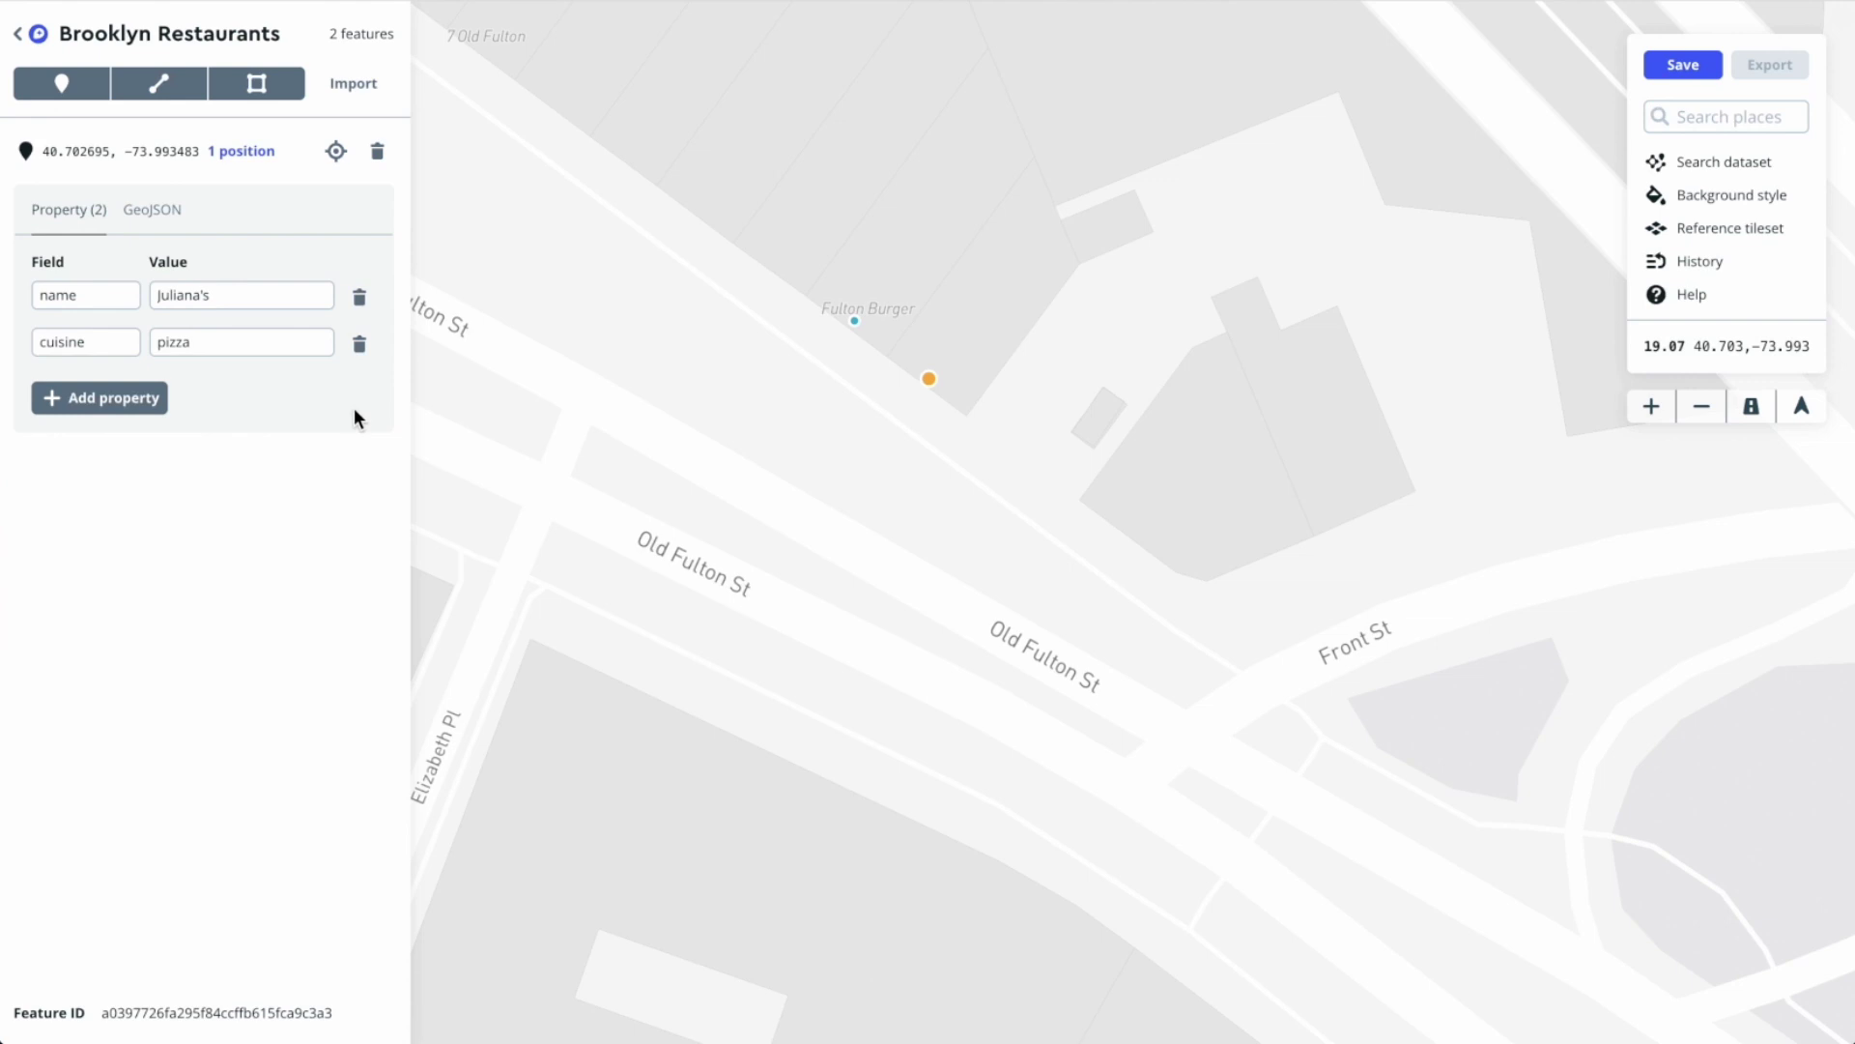
left_click(485, 358)
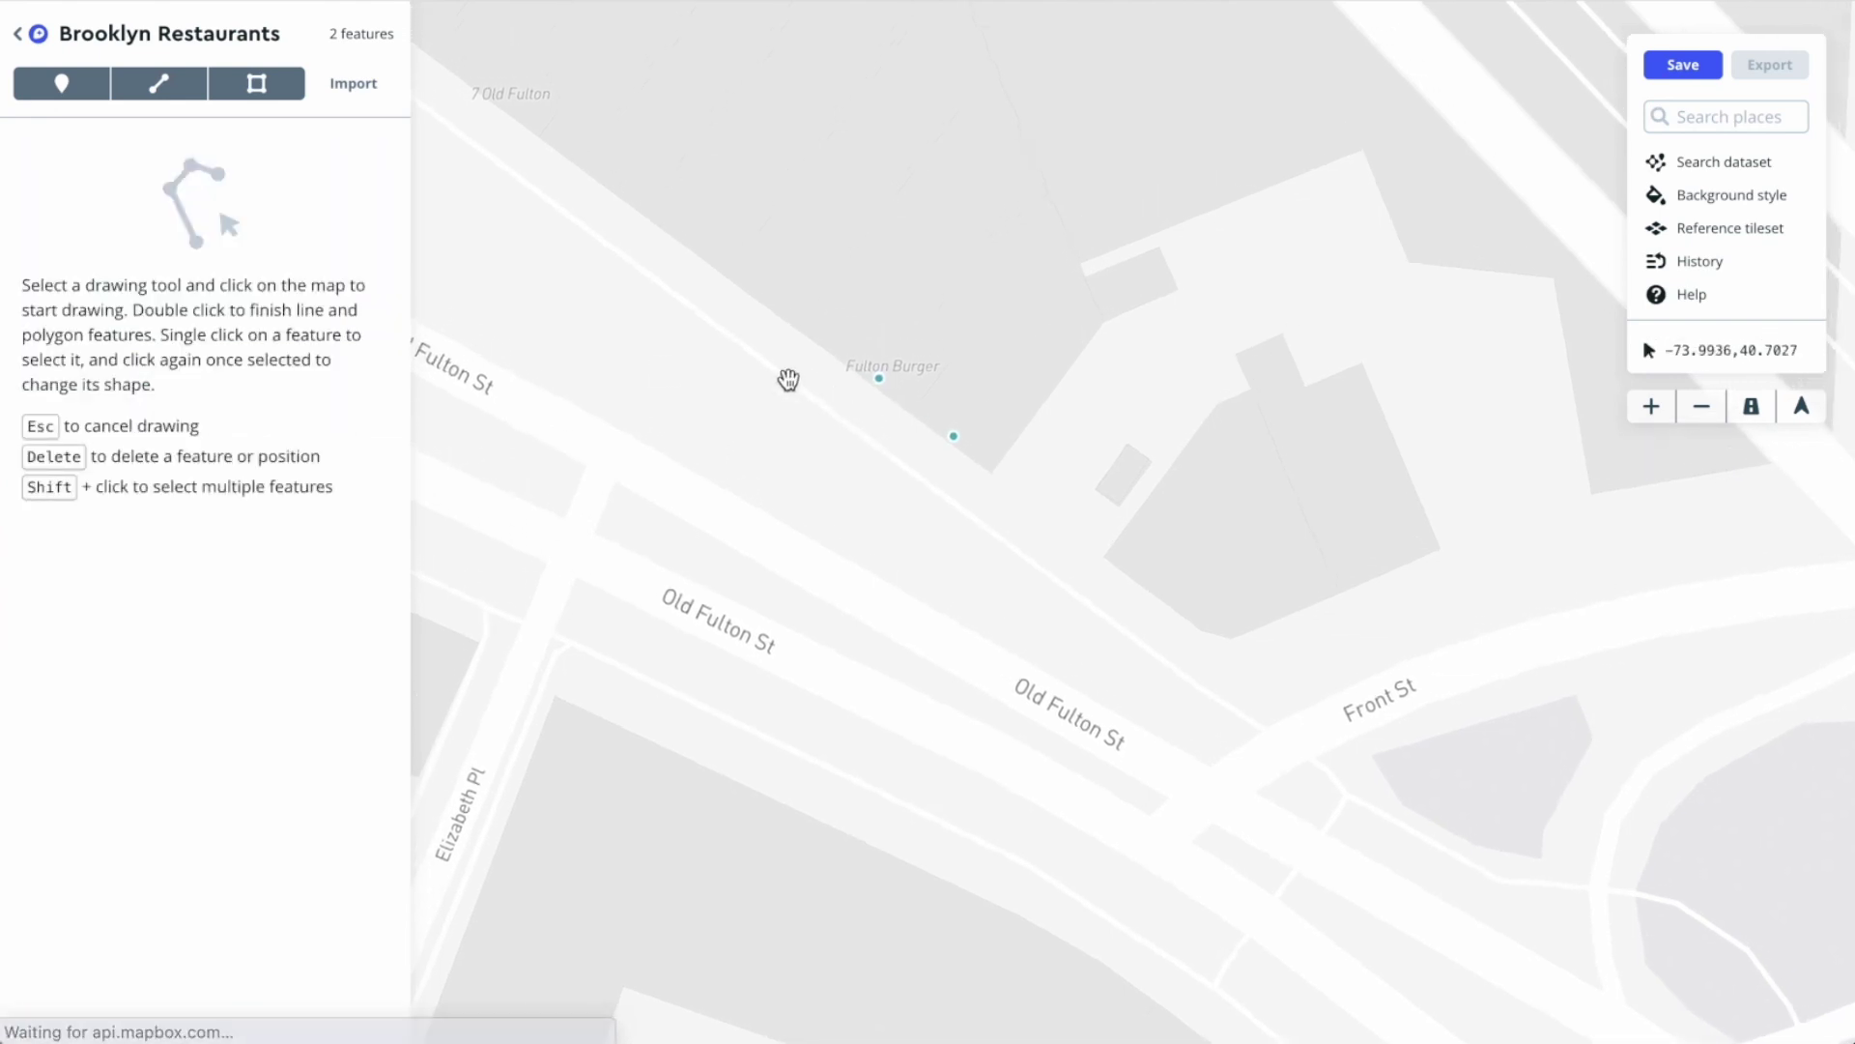
Draw a four-cornered polygon over the lot just east of the Fulton Burger label
left_click(267, 91)
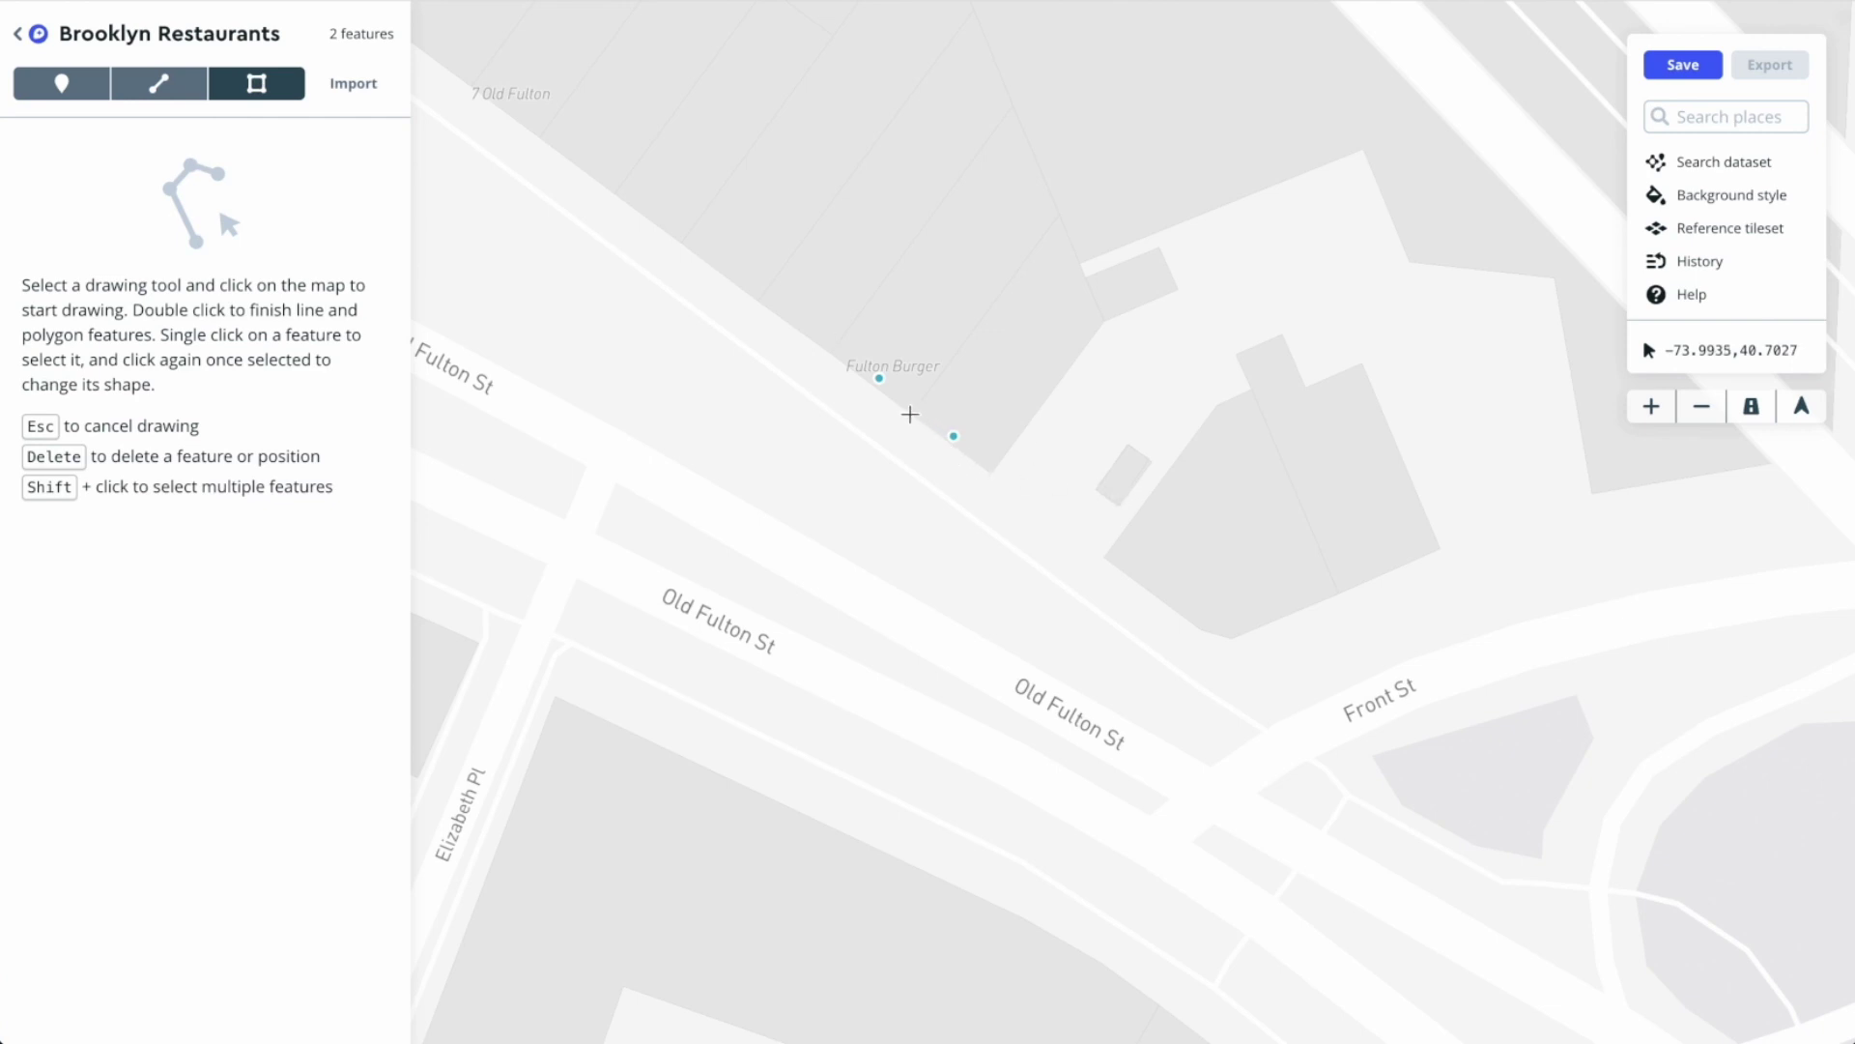
left_click(911, 413)
left_click(989, 474)
left_click(1103, 321)
left_click(1058, 212)
left_click(914, 415)
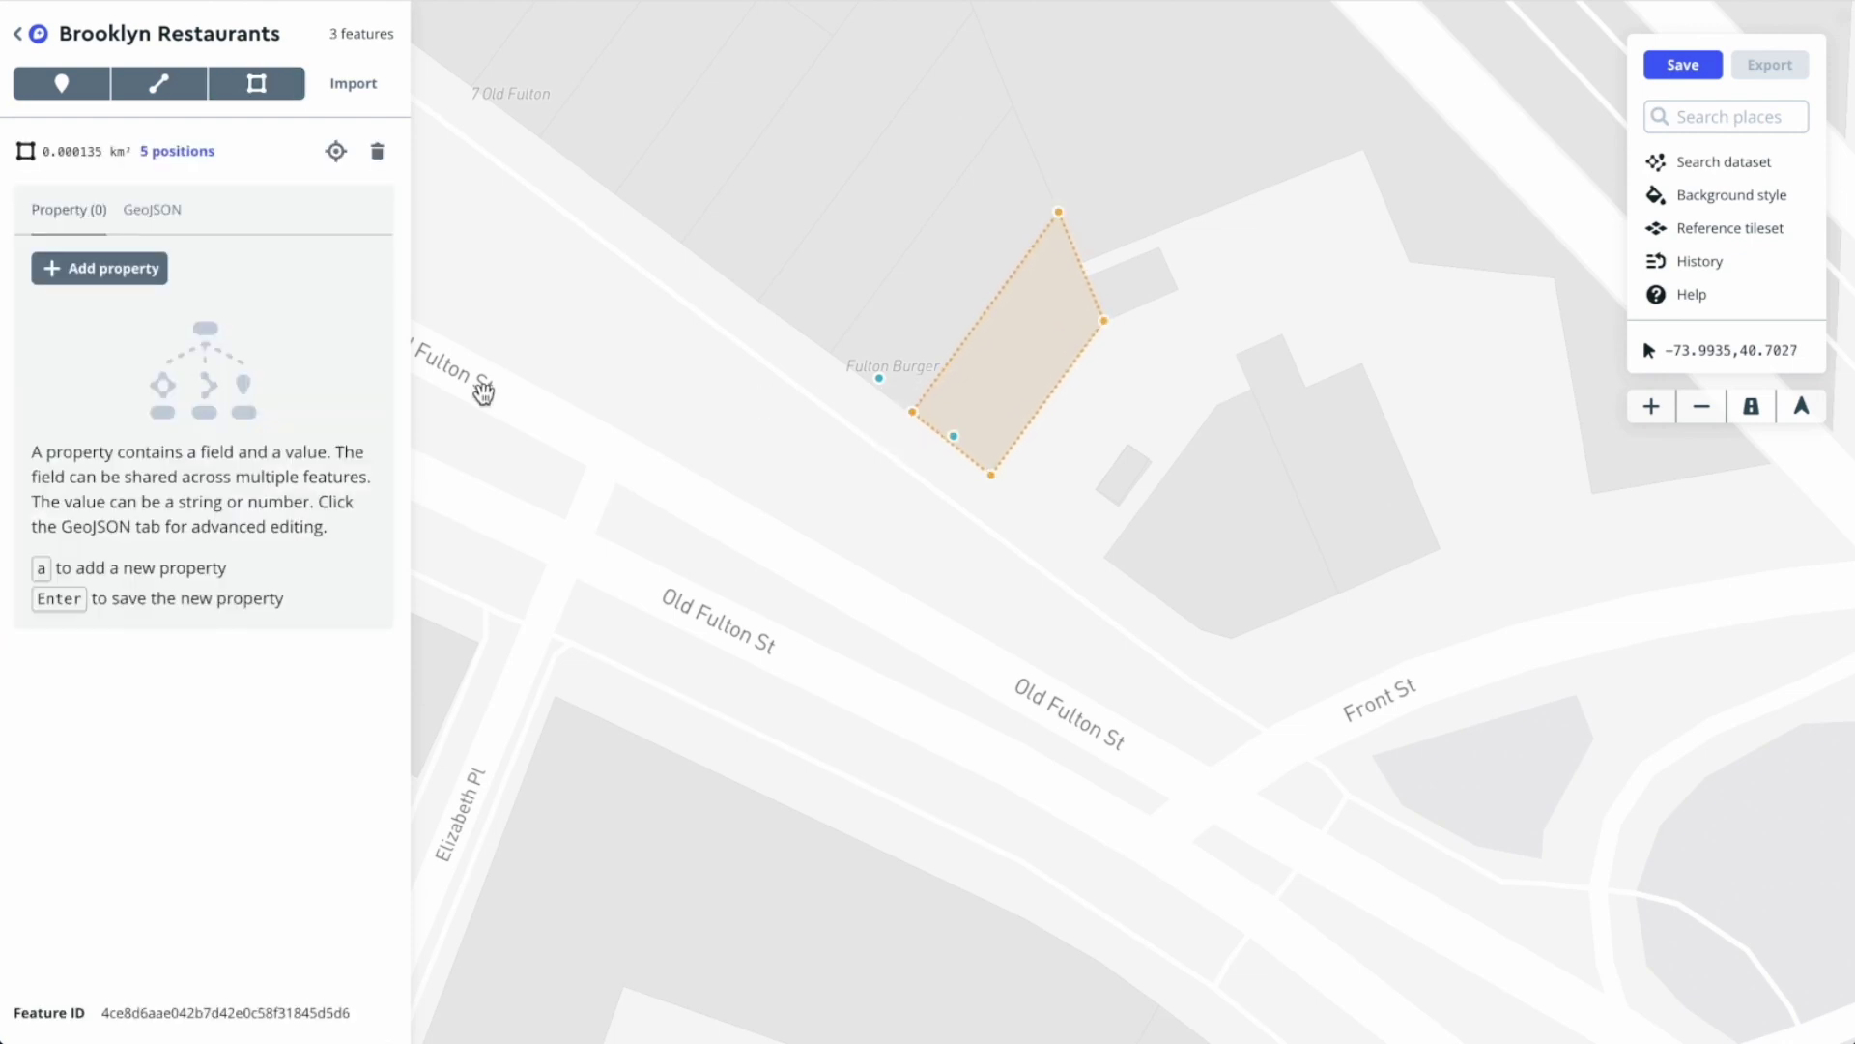
Name the new polygon 'Juliana's'
left_click(109, 270)
type("n")
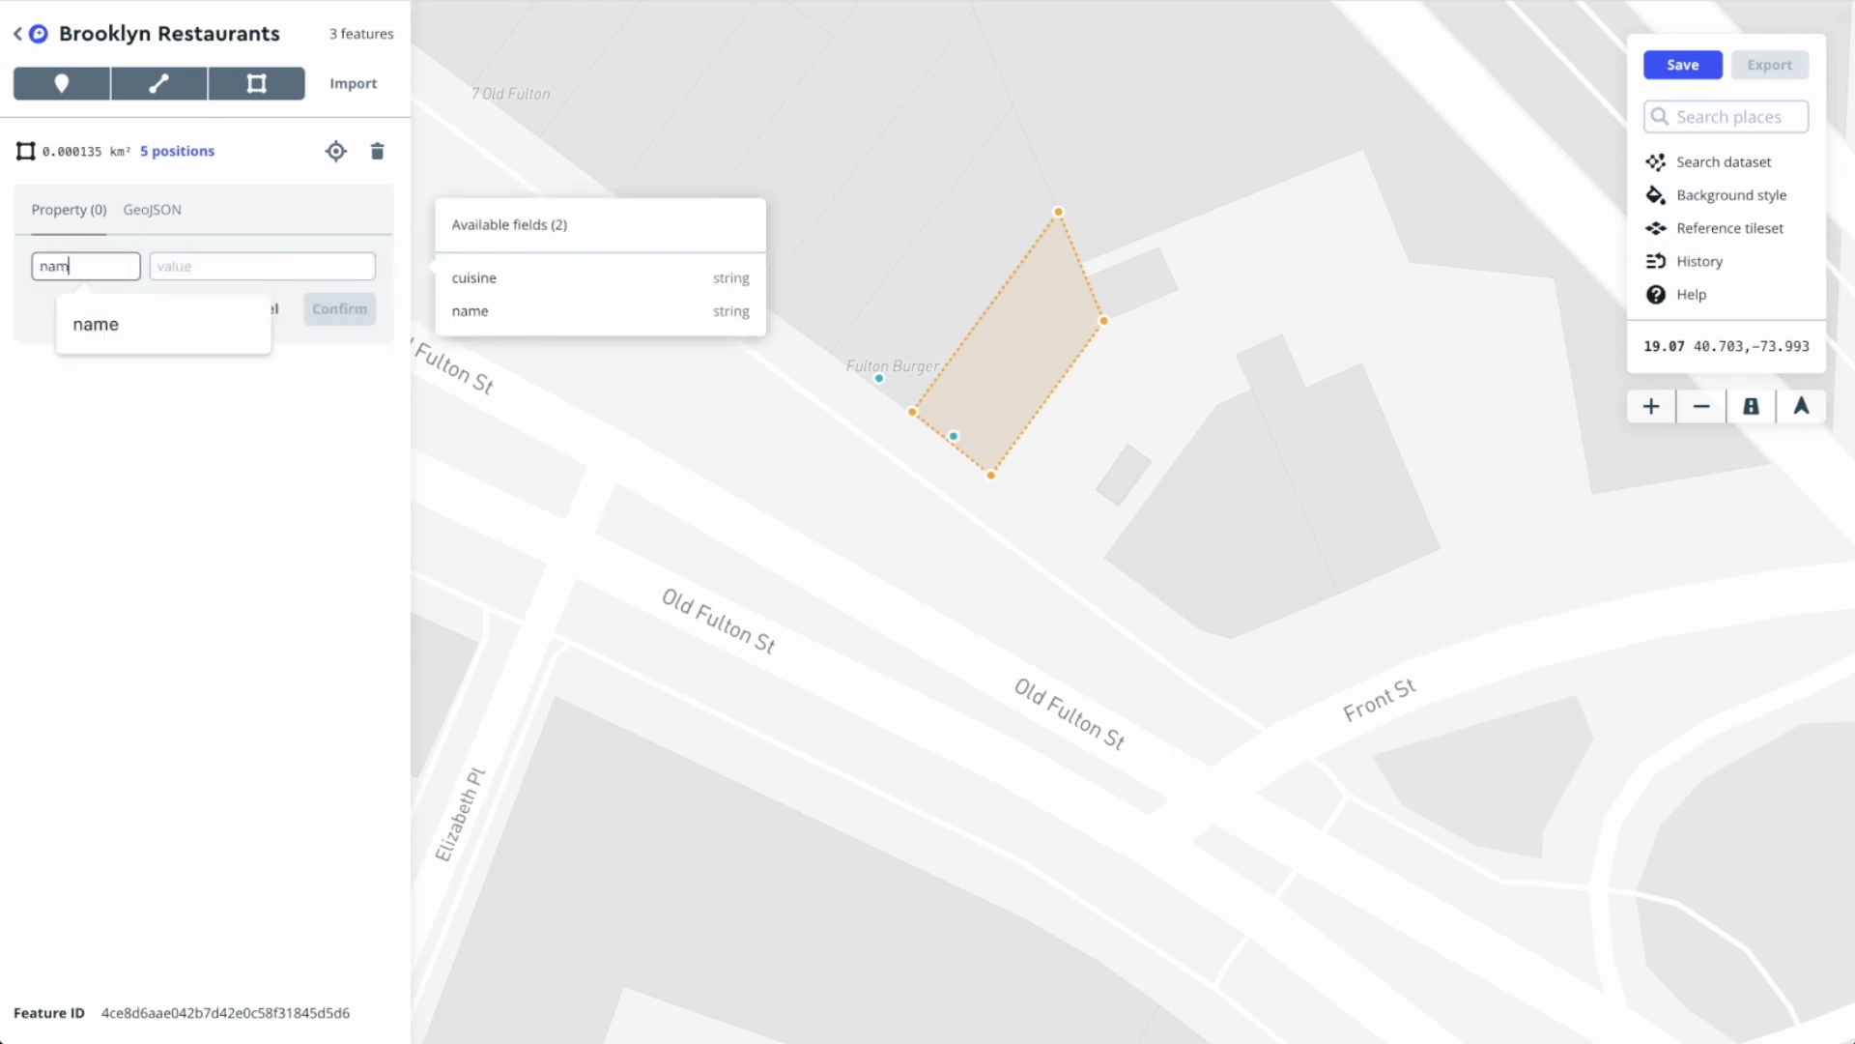
type("am")
key("Return")
type("Ju")
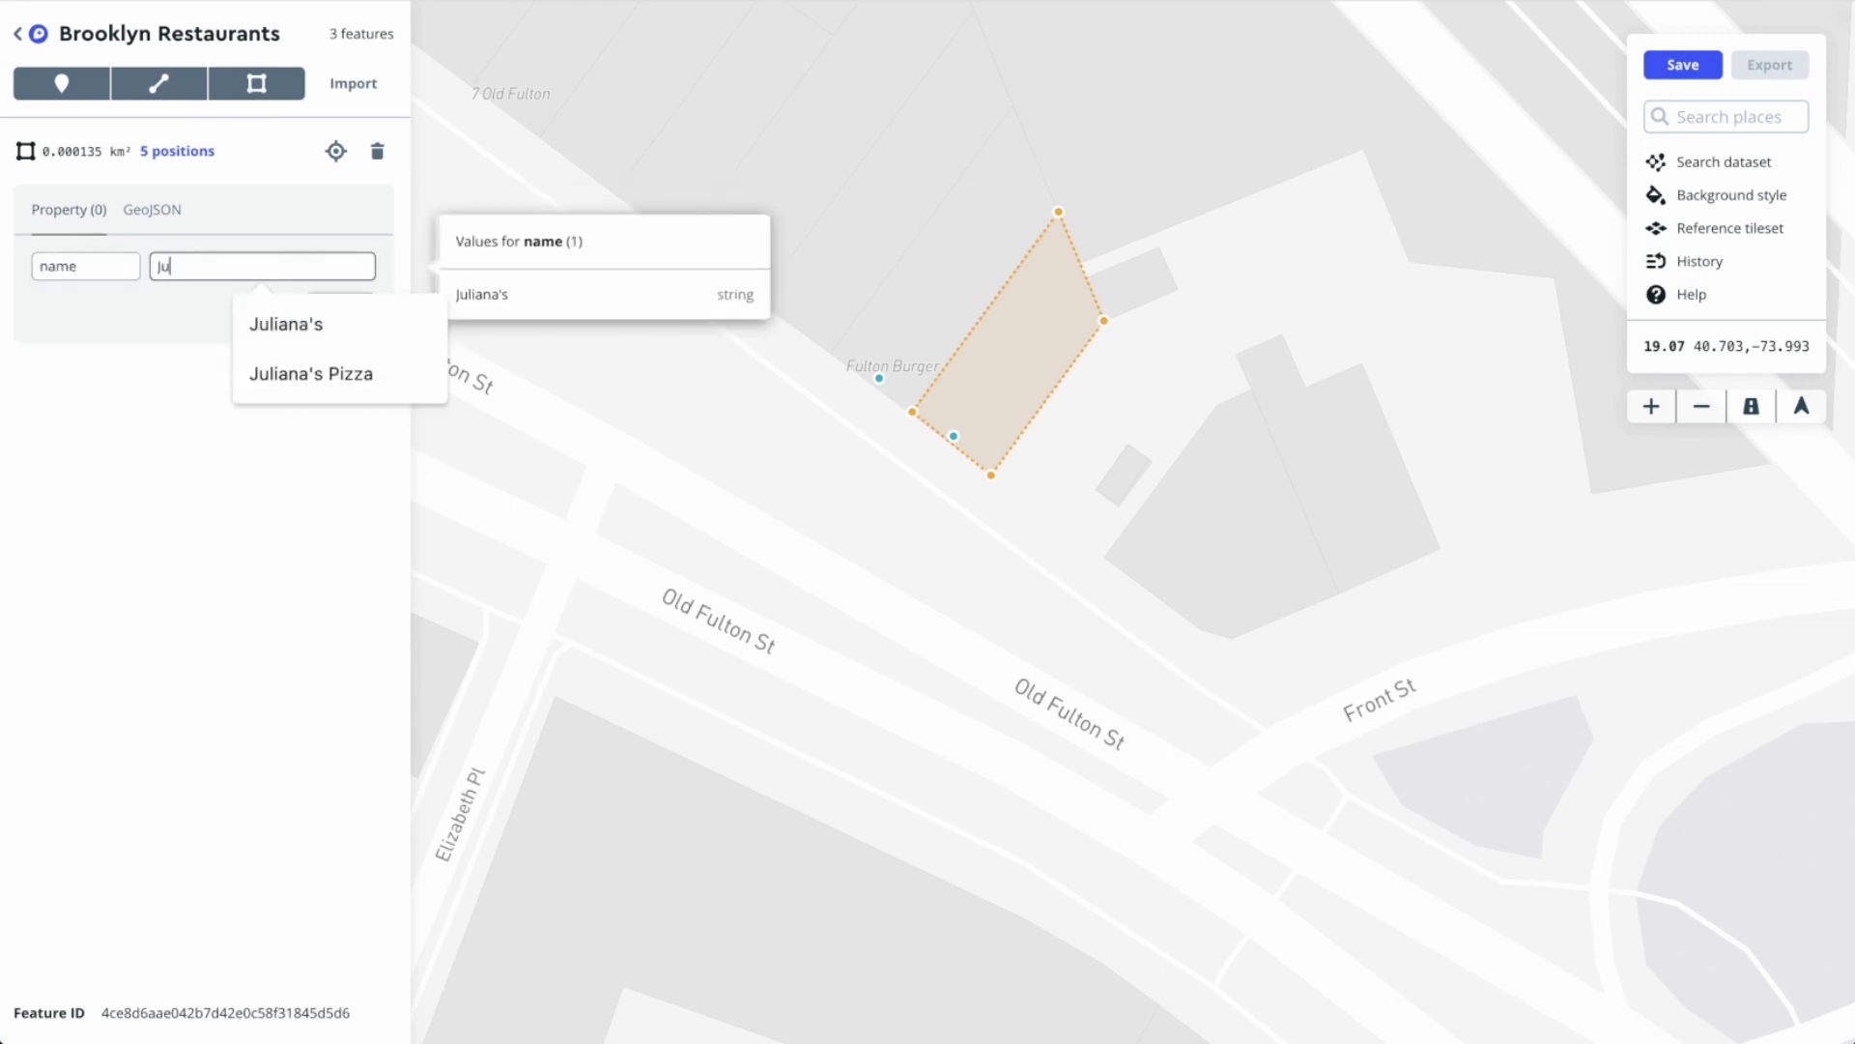
type("liana's")
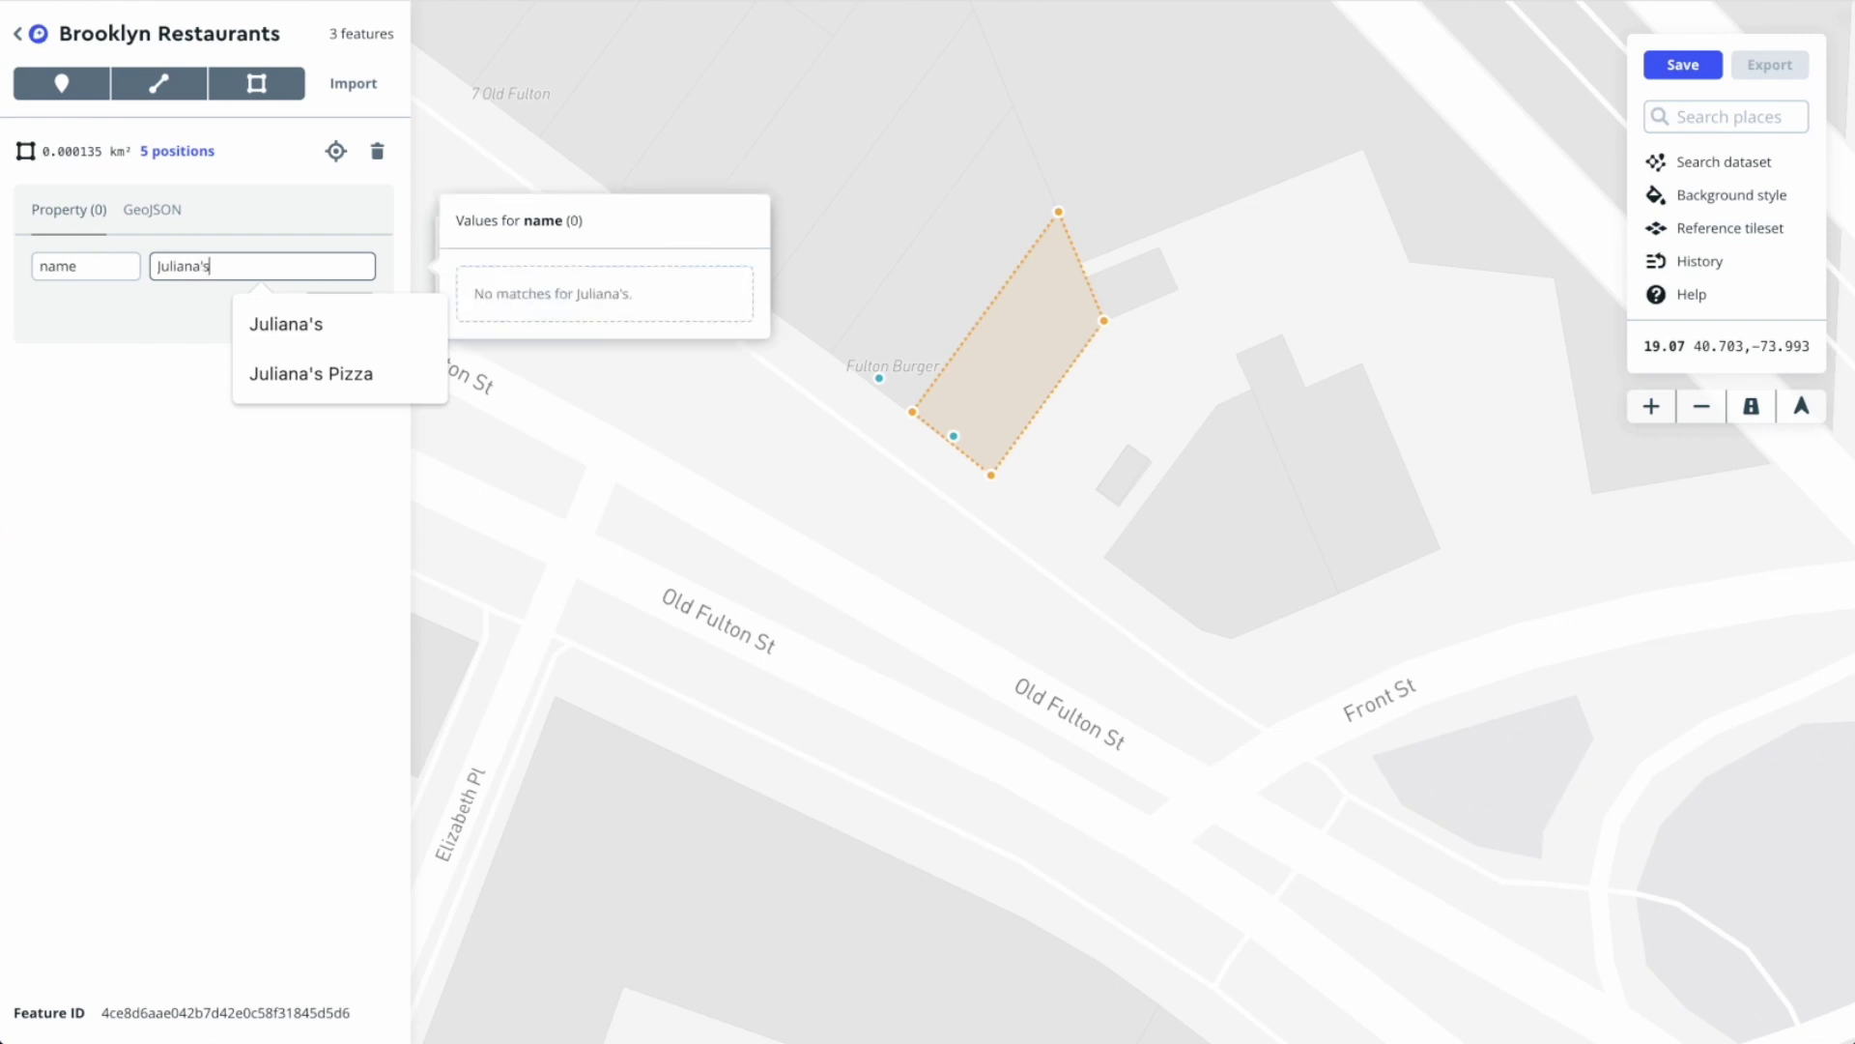
left_click(101, 357)
left_click(261, 88)
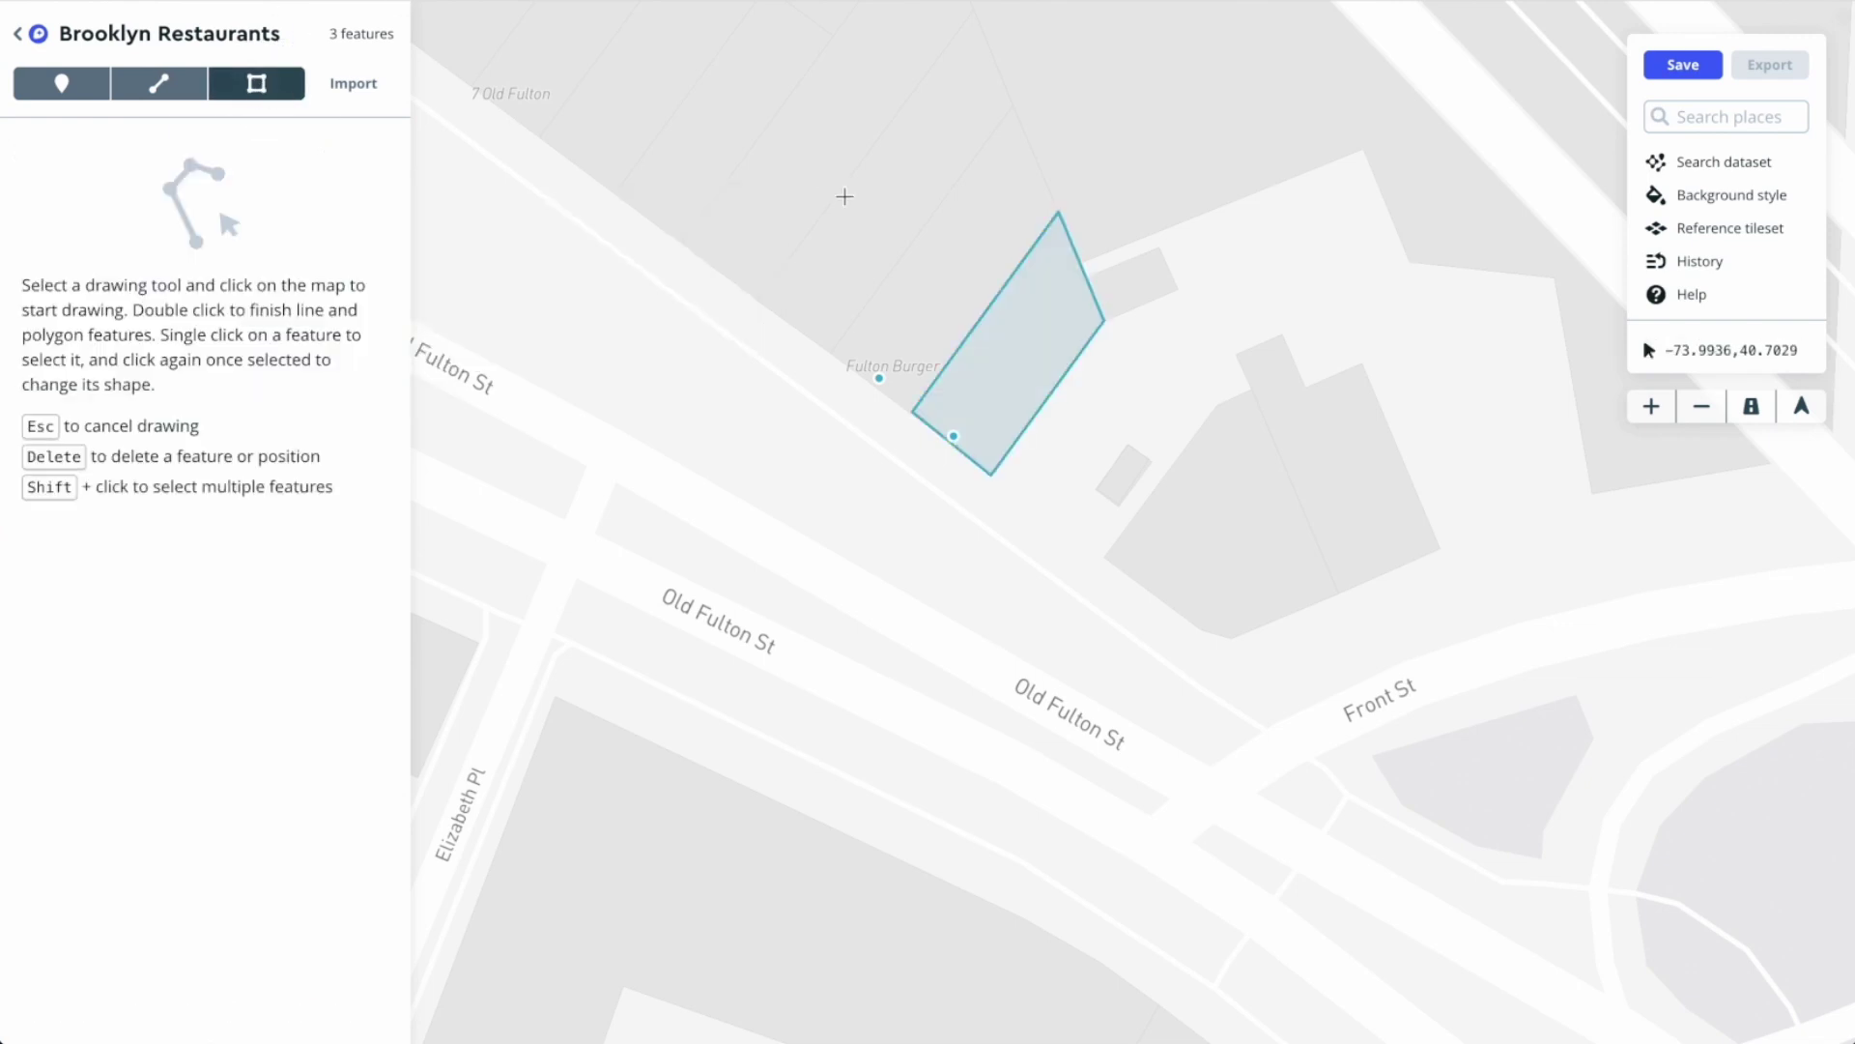
Draw a second four-cornered polygon sharing the Juliana's polygon's edge around the Fulton Burger point
left_click(831, 356)
left_click(1013, 105)
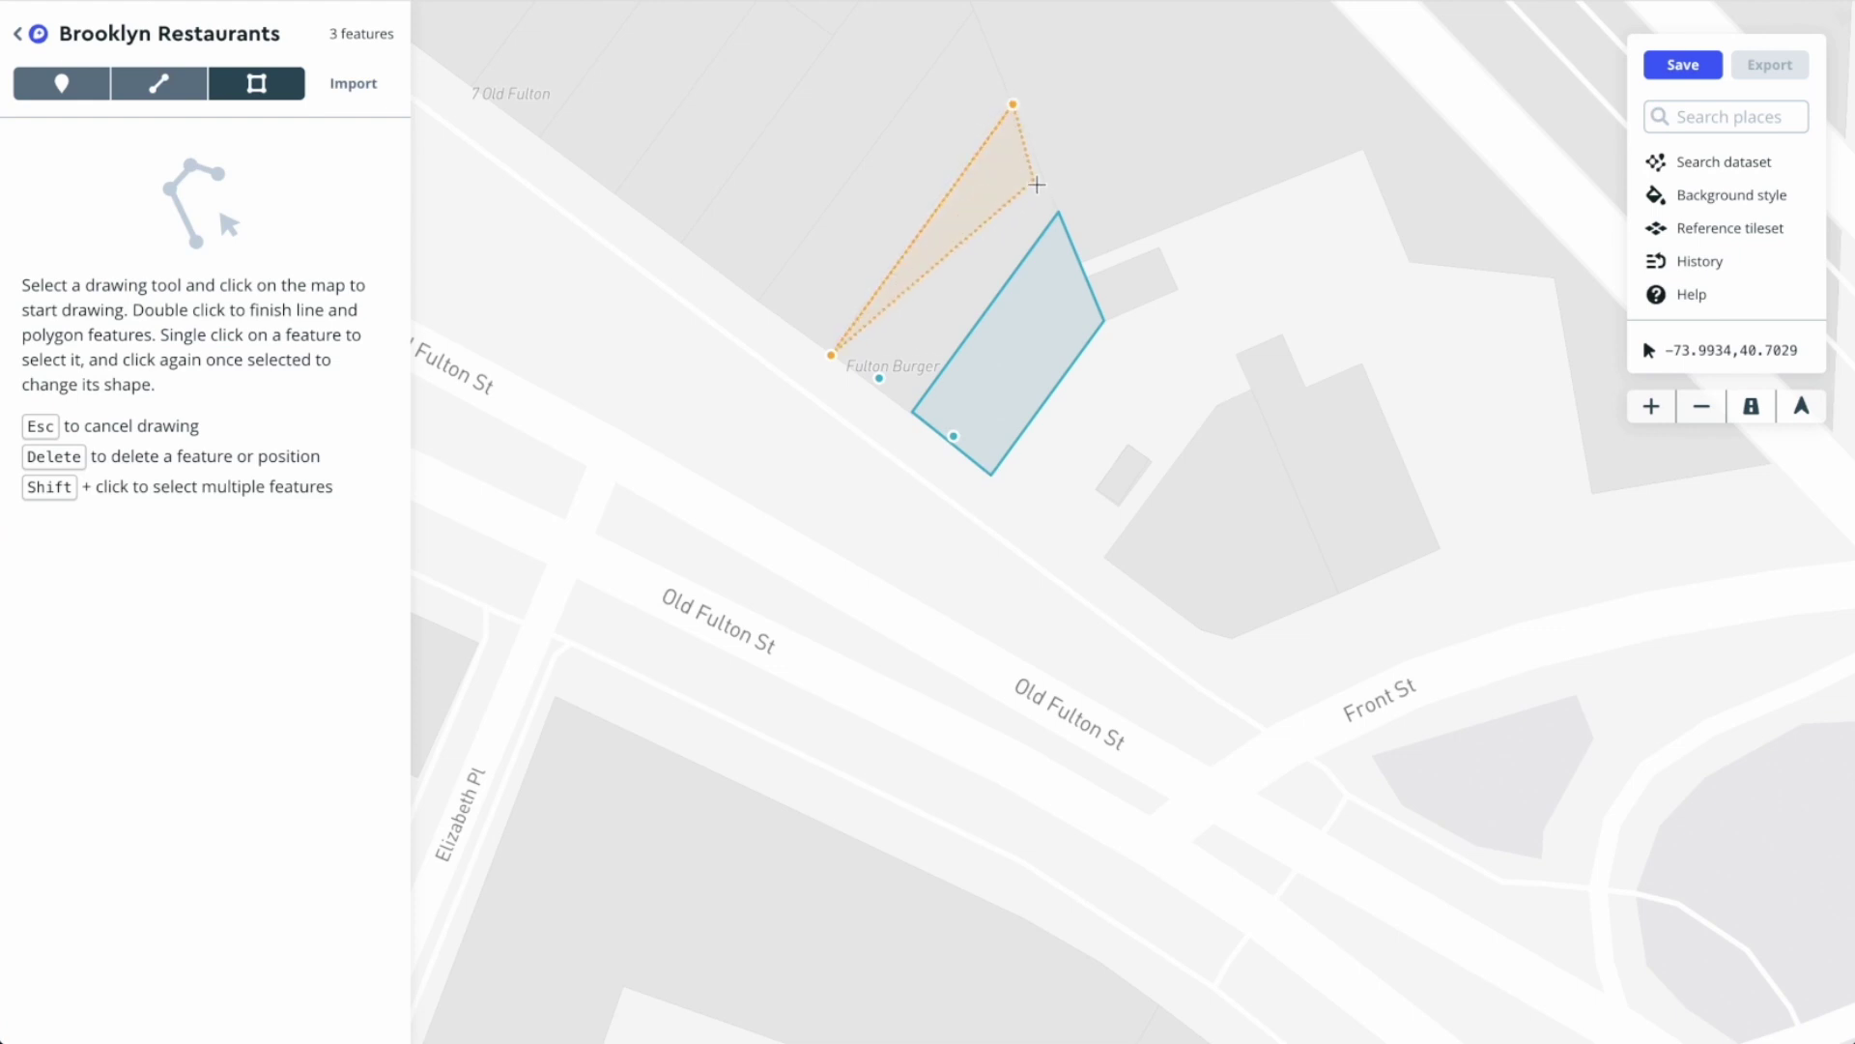
left_click(1056, 207)
left_click(911, 411)
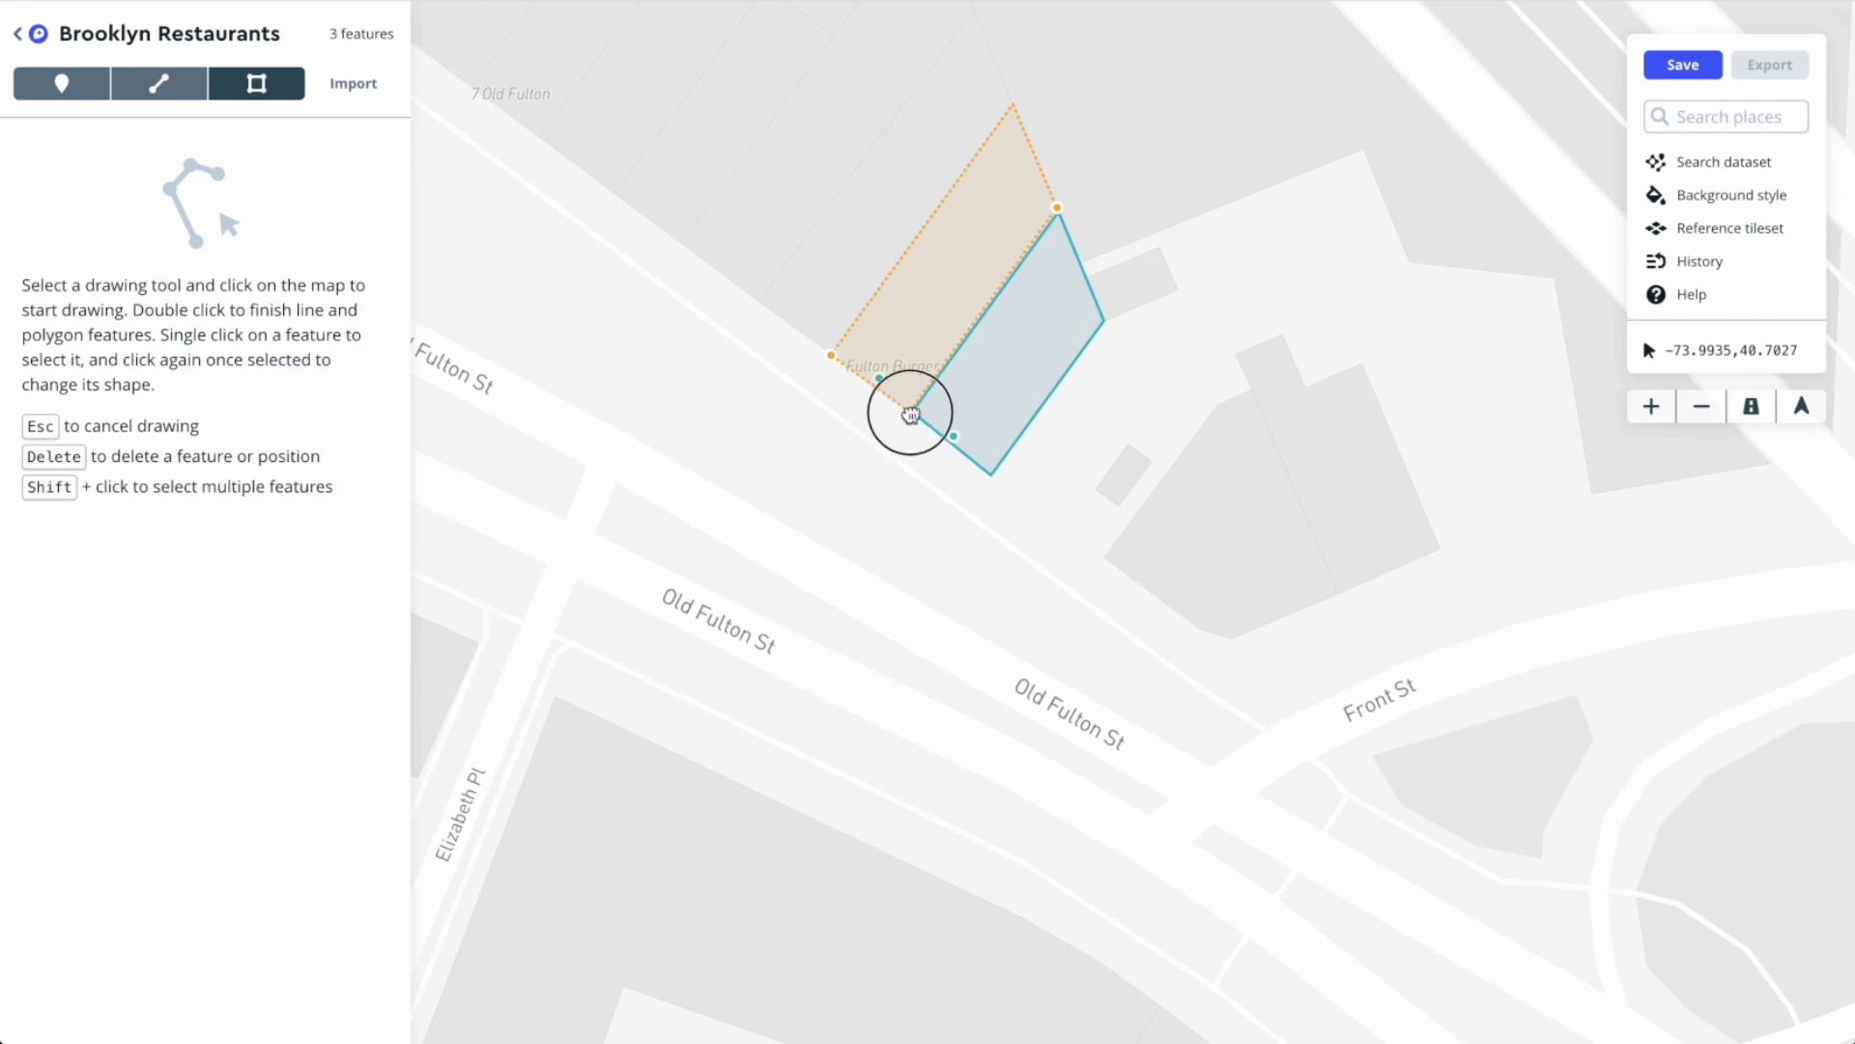
left_click(830, 355)
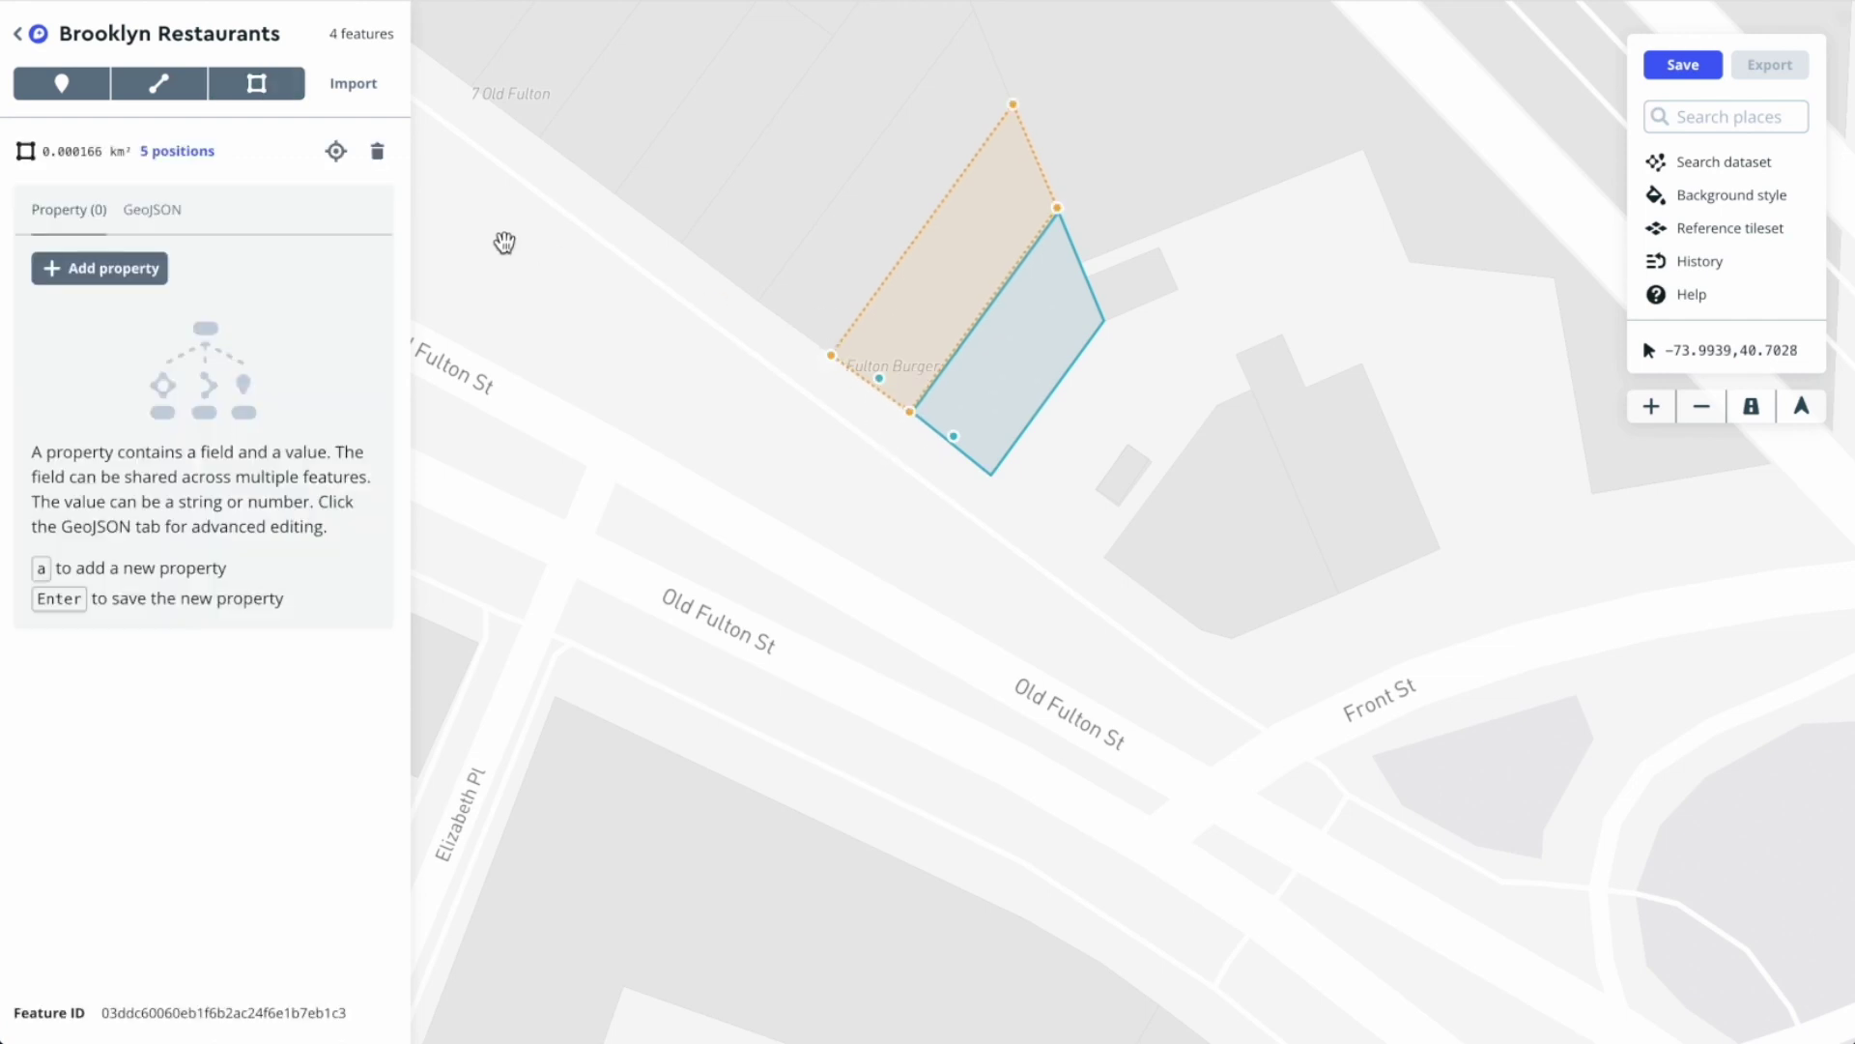
Name the second polygon 'Fulton Burger'
left_click(125, 268)
type("name")
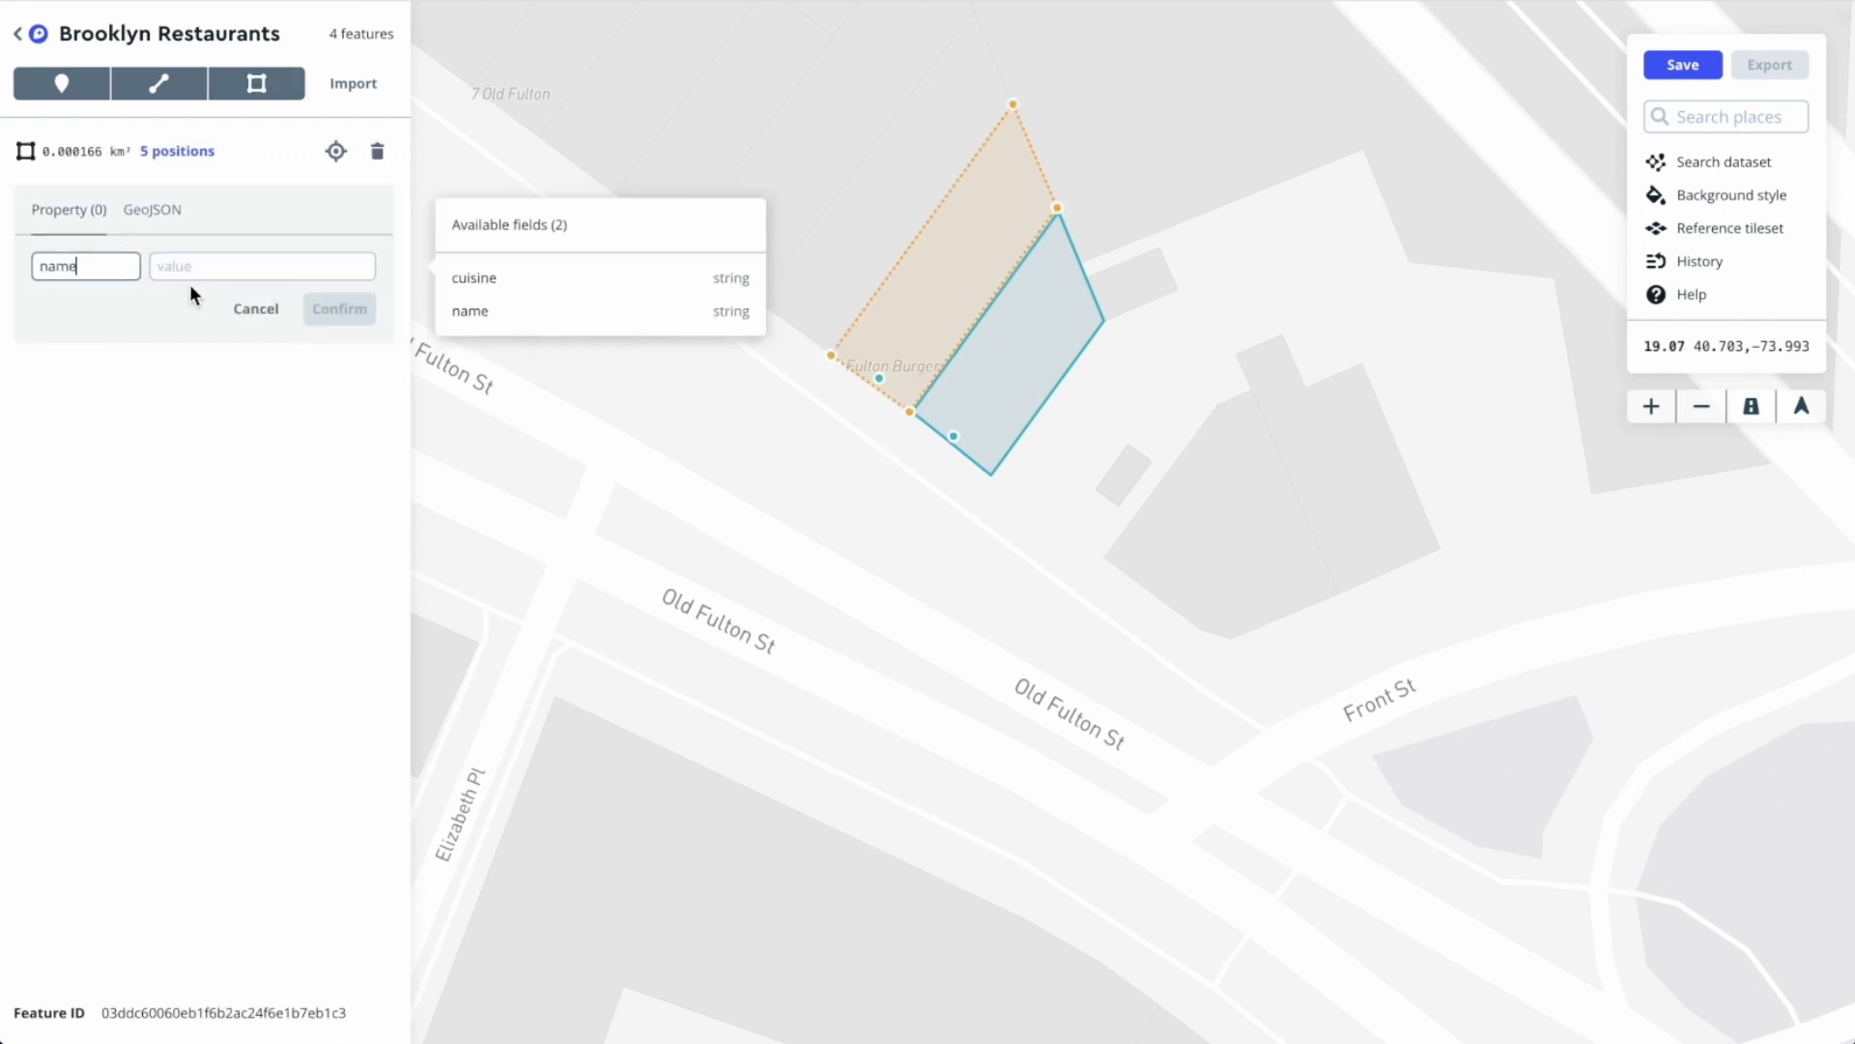
left_click(190, 268)
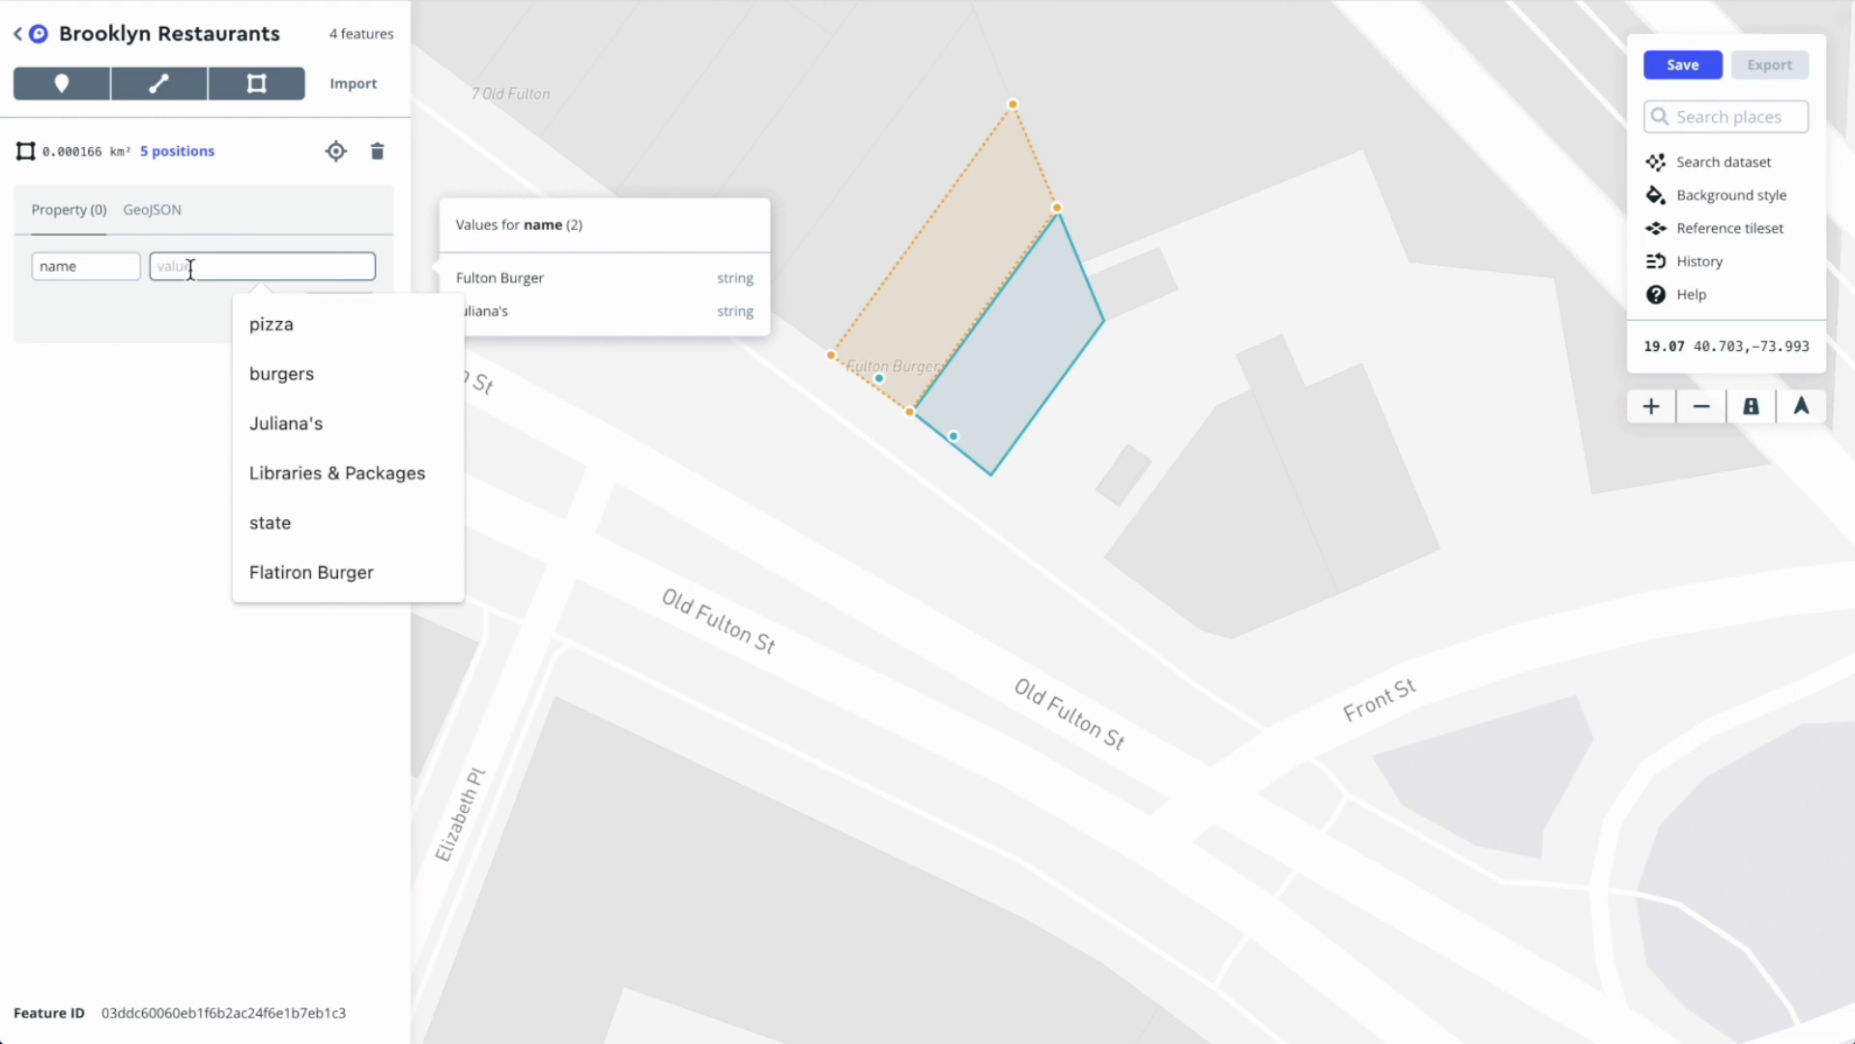
type("Fulton B")
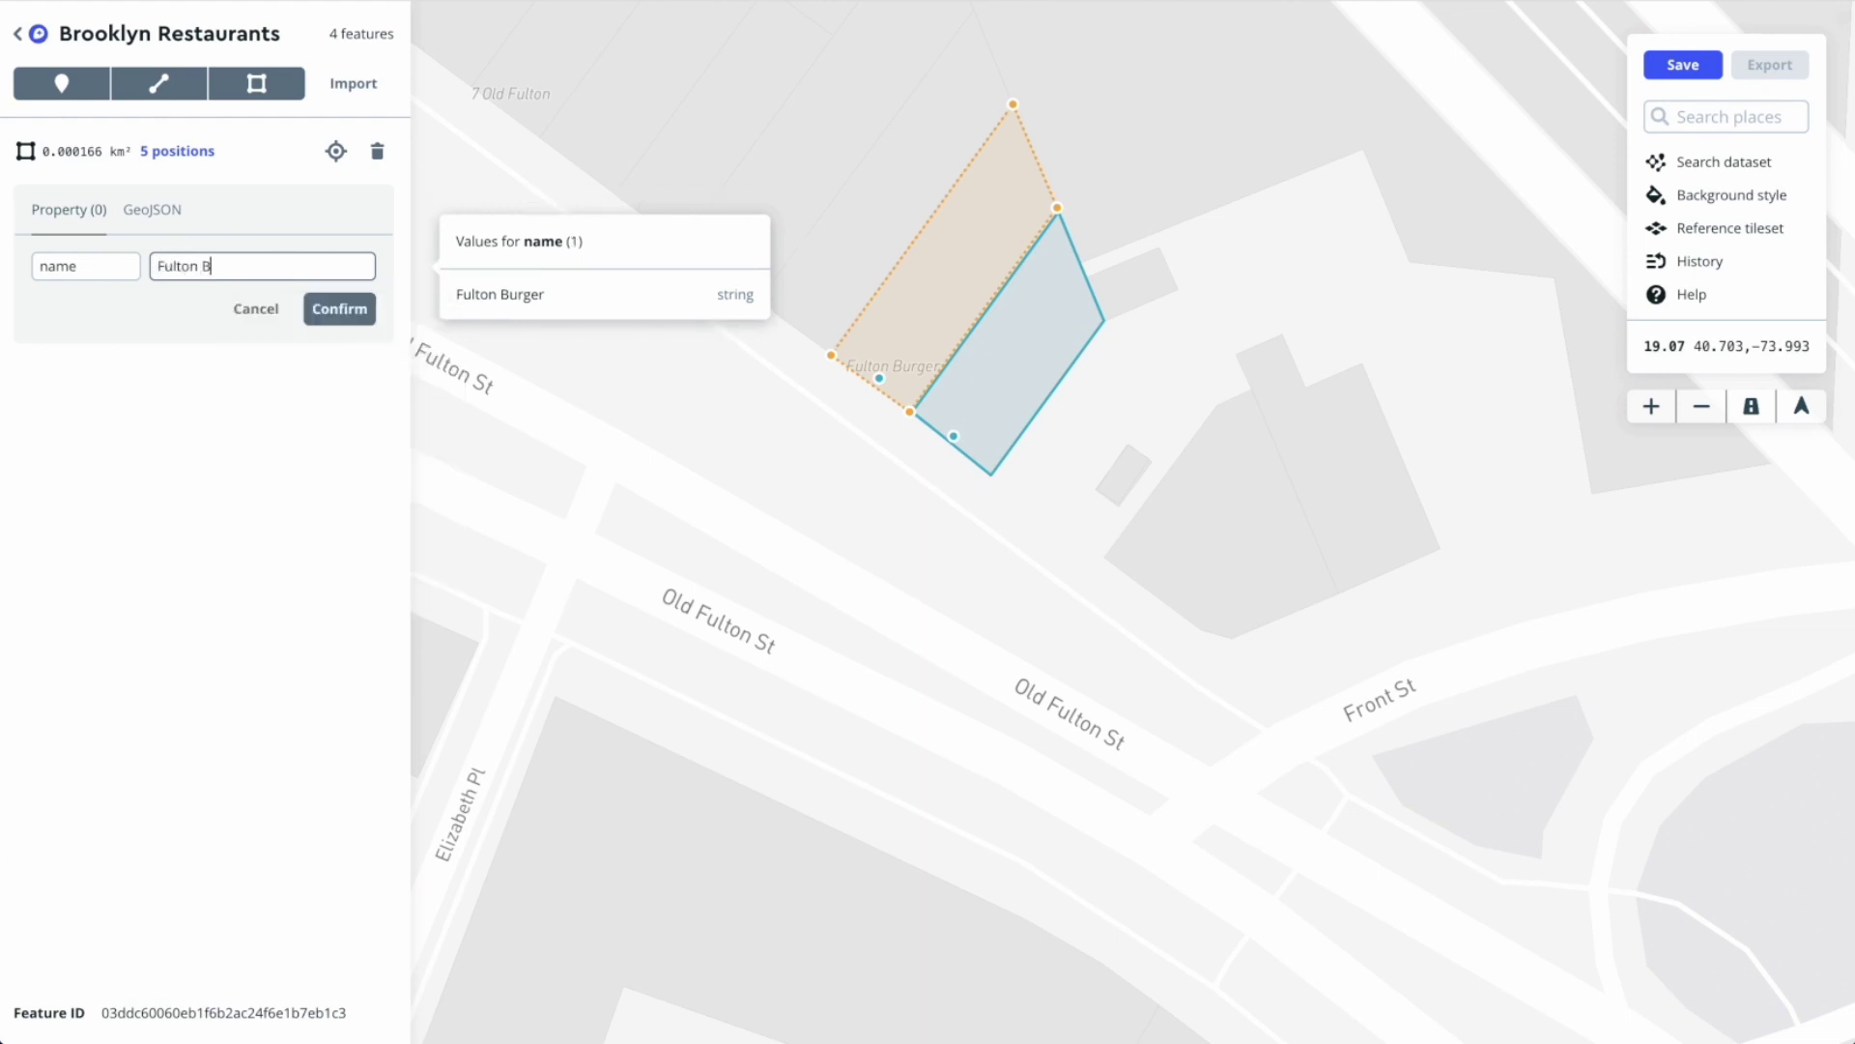
type("urger")
left_click(336, 308)
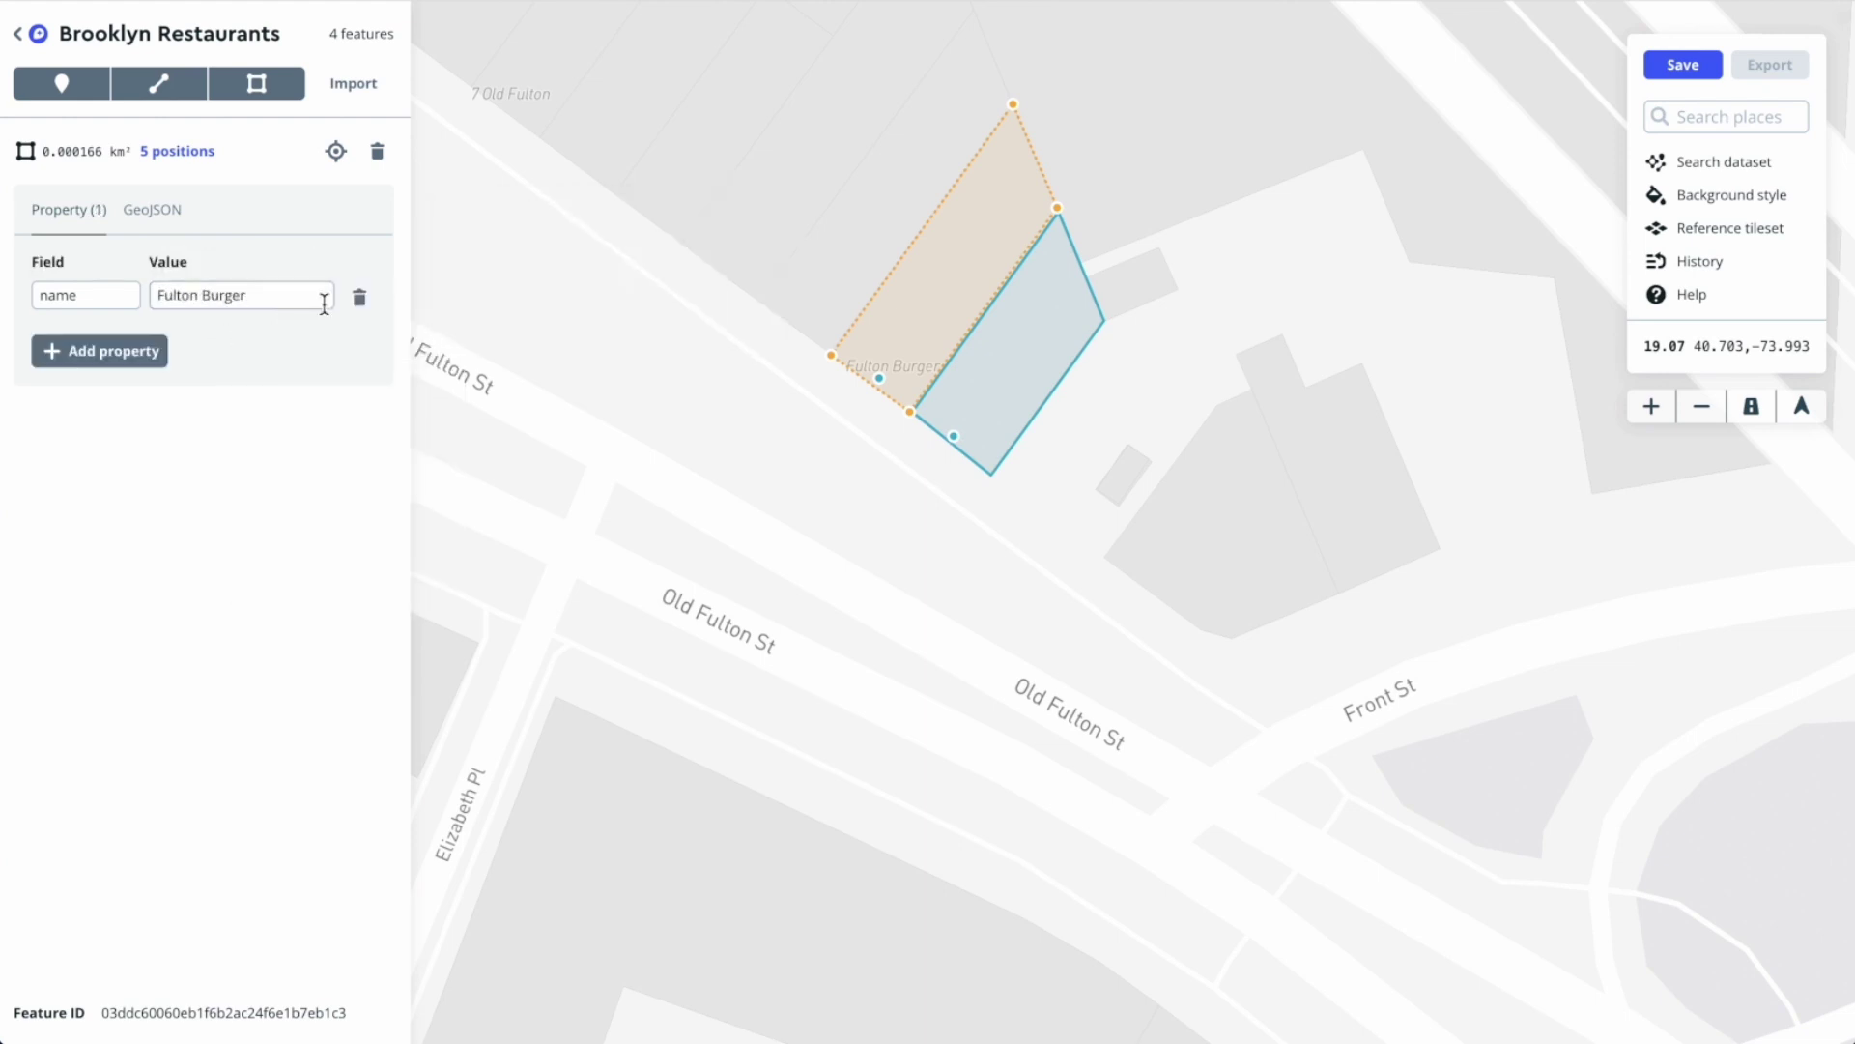
left_click(638, 428)
Save the four added features (2 points, 2 polygons) to the Brooklyn Restaurants dataset
scroll(1052, 431, "up", 2)
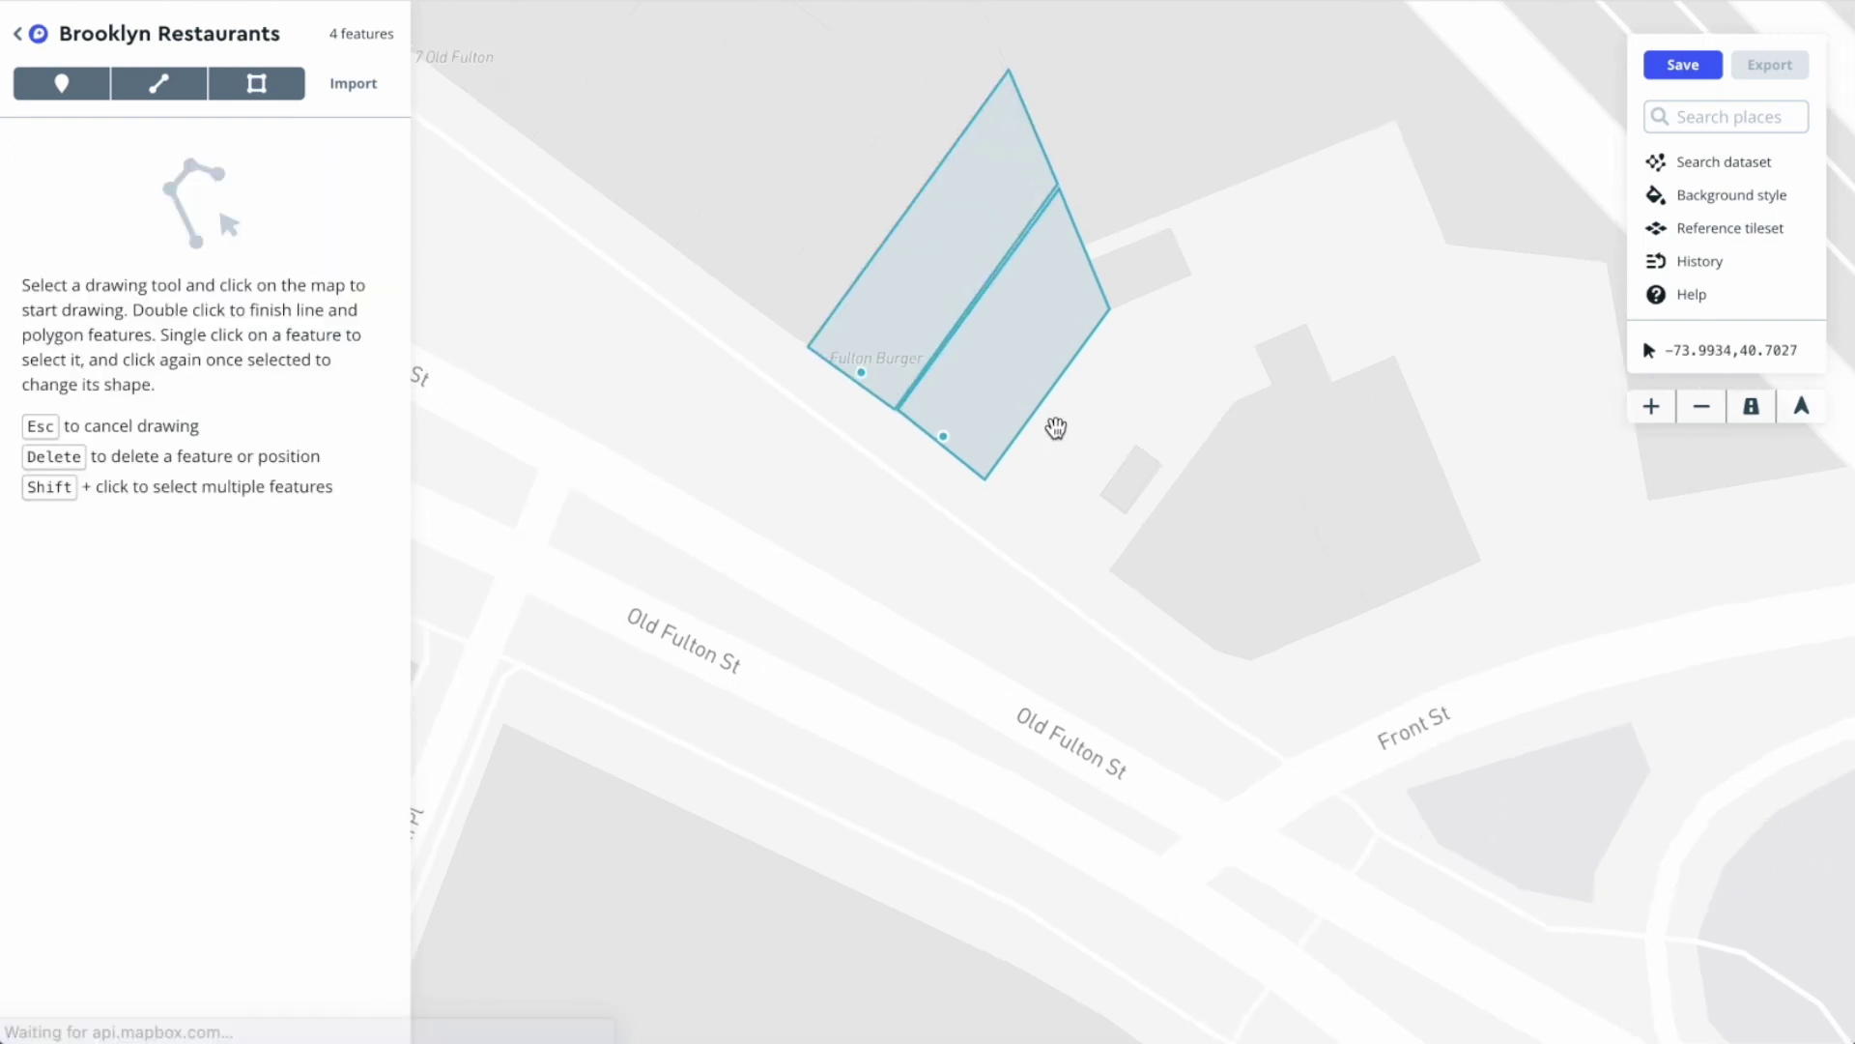
left_click_drag(1056, 422, 1067, 466)
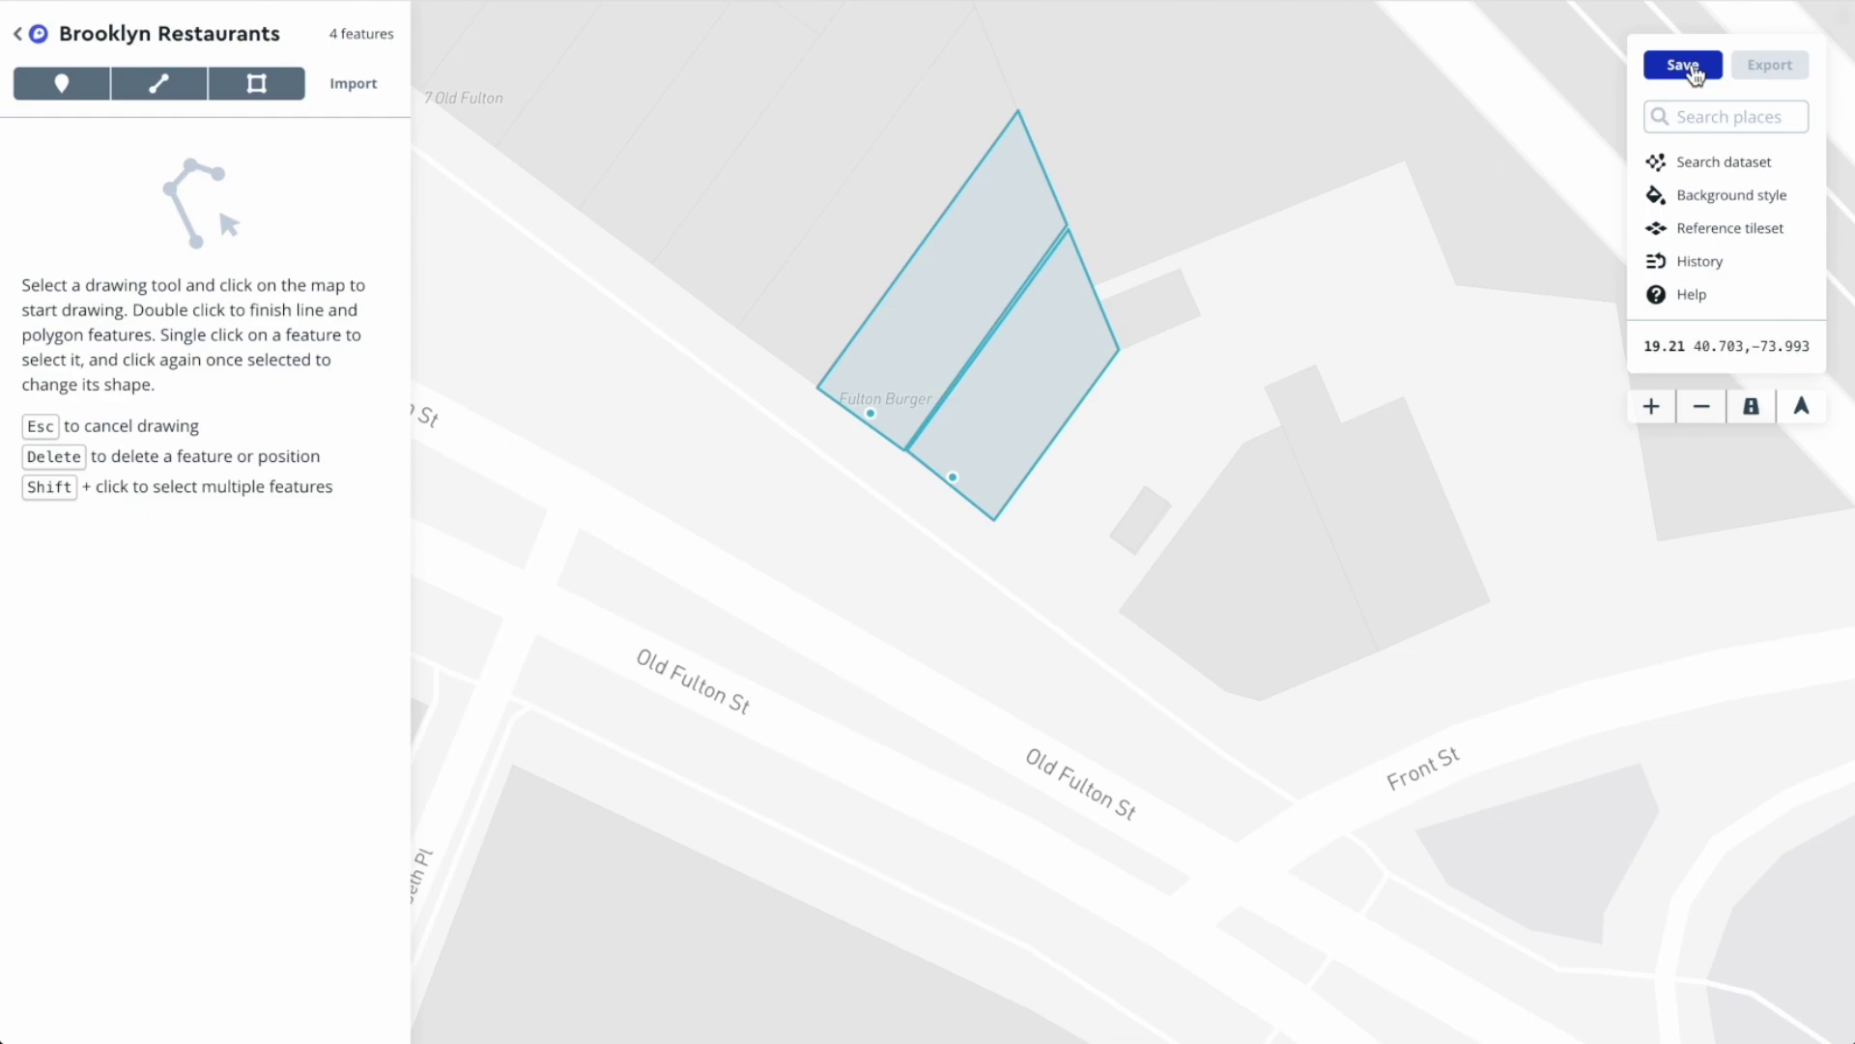
left_click(1686, 68)
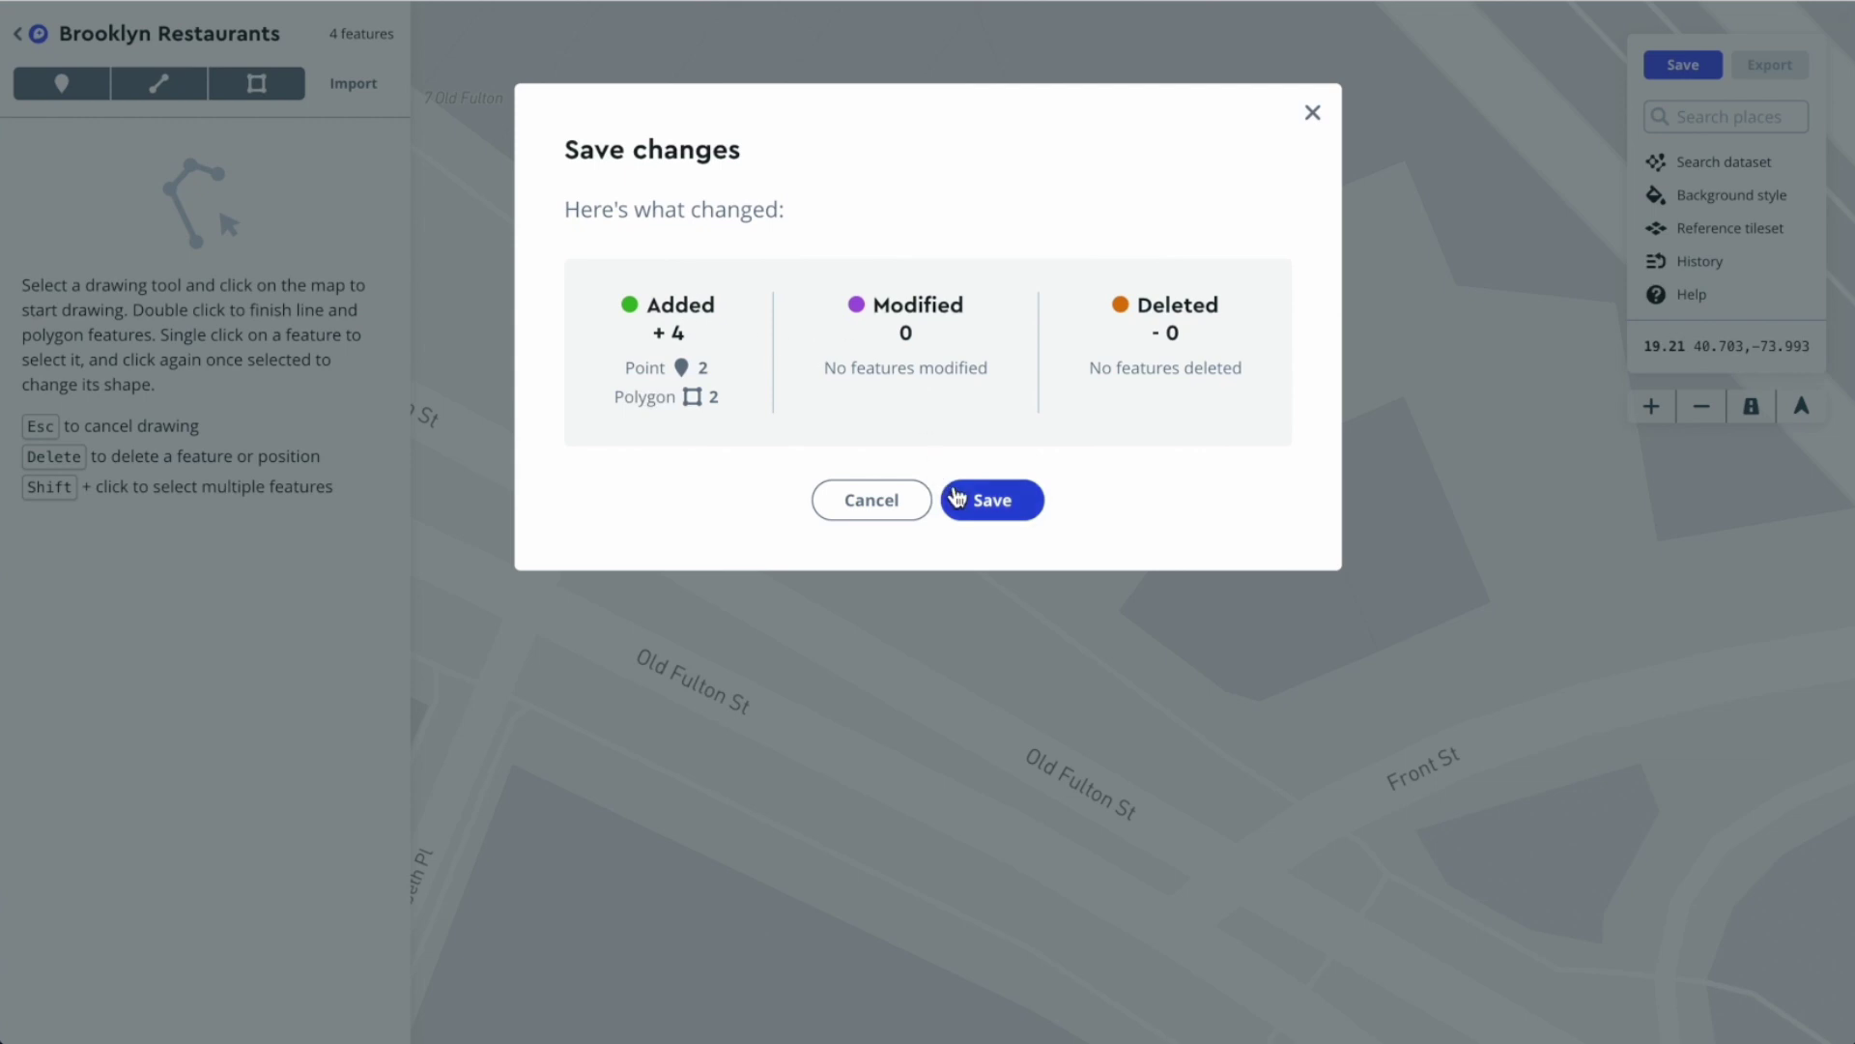
left_click(989, 503)
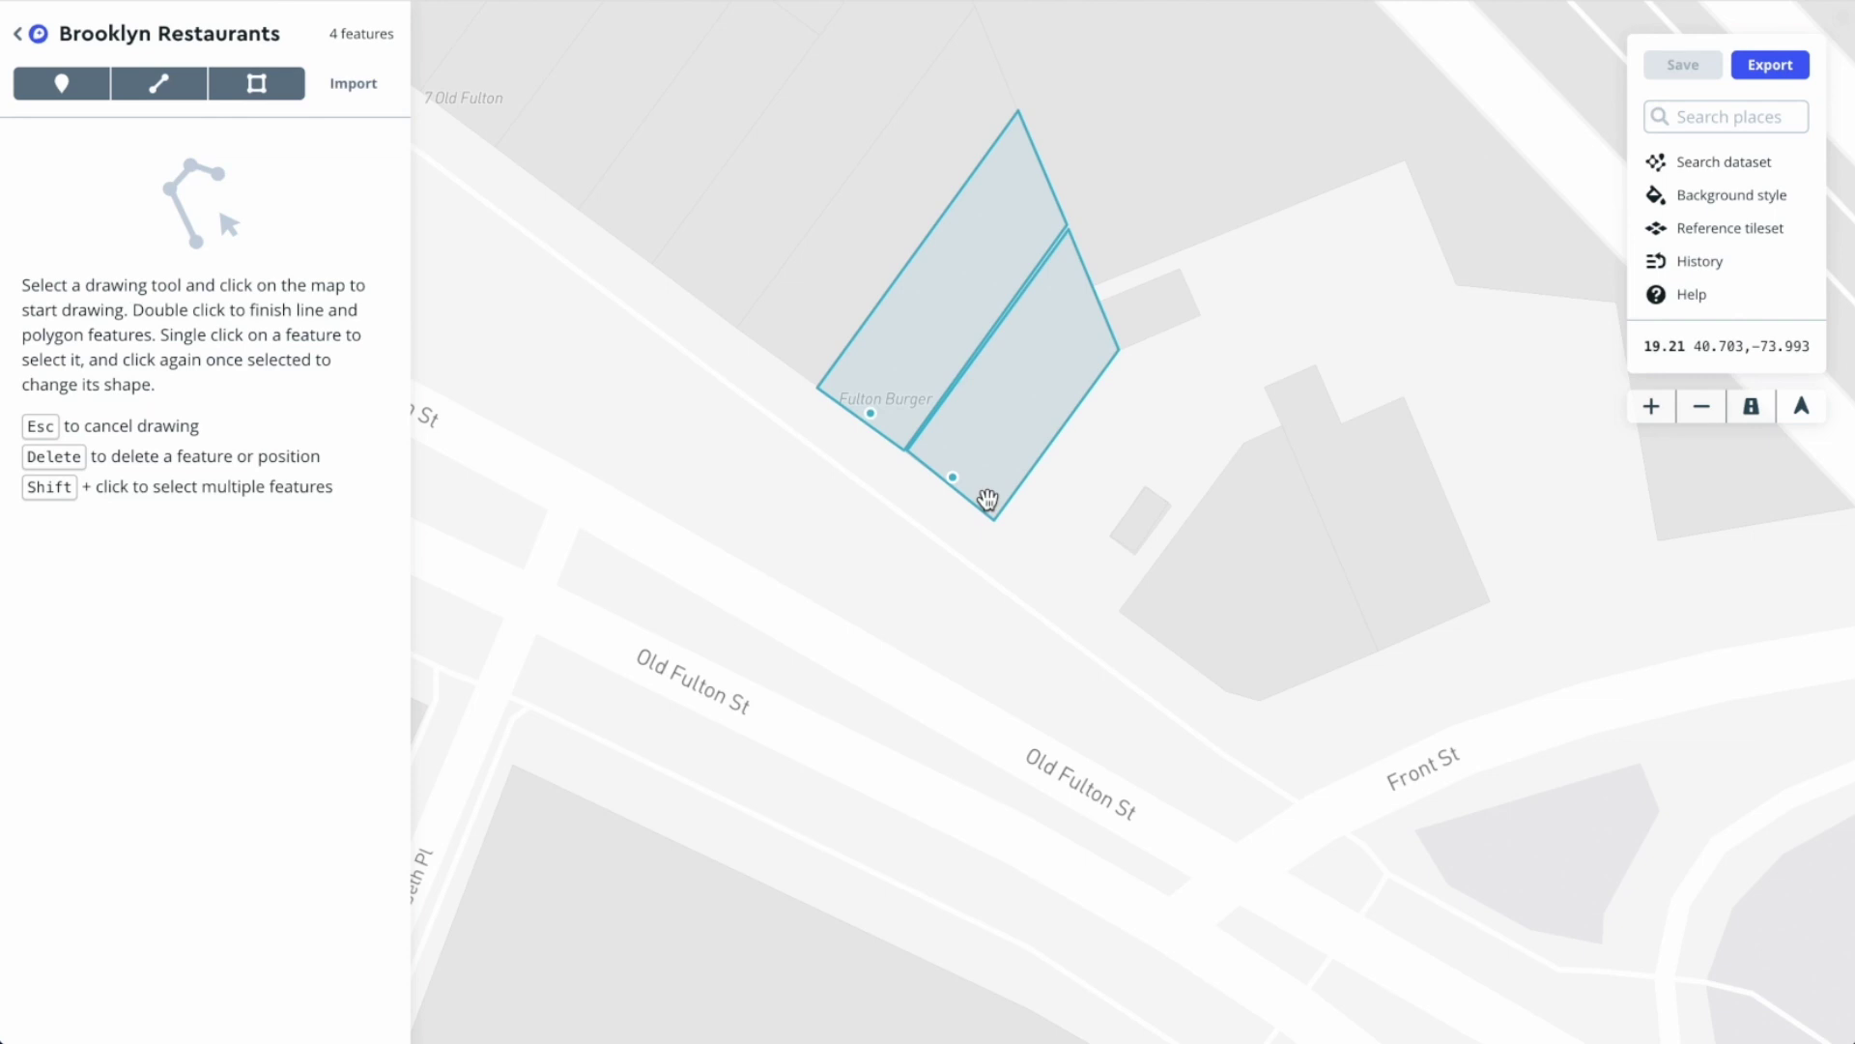
Export the dataset to a new tileset named Brooklyn Restaurants
left_click(1761, 68)
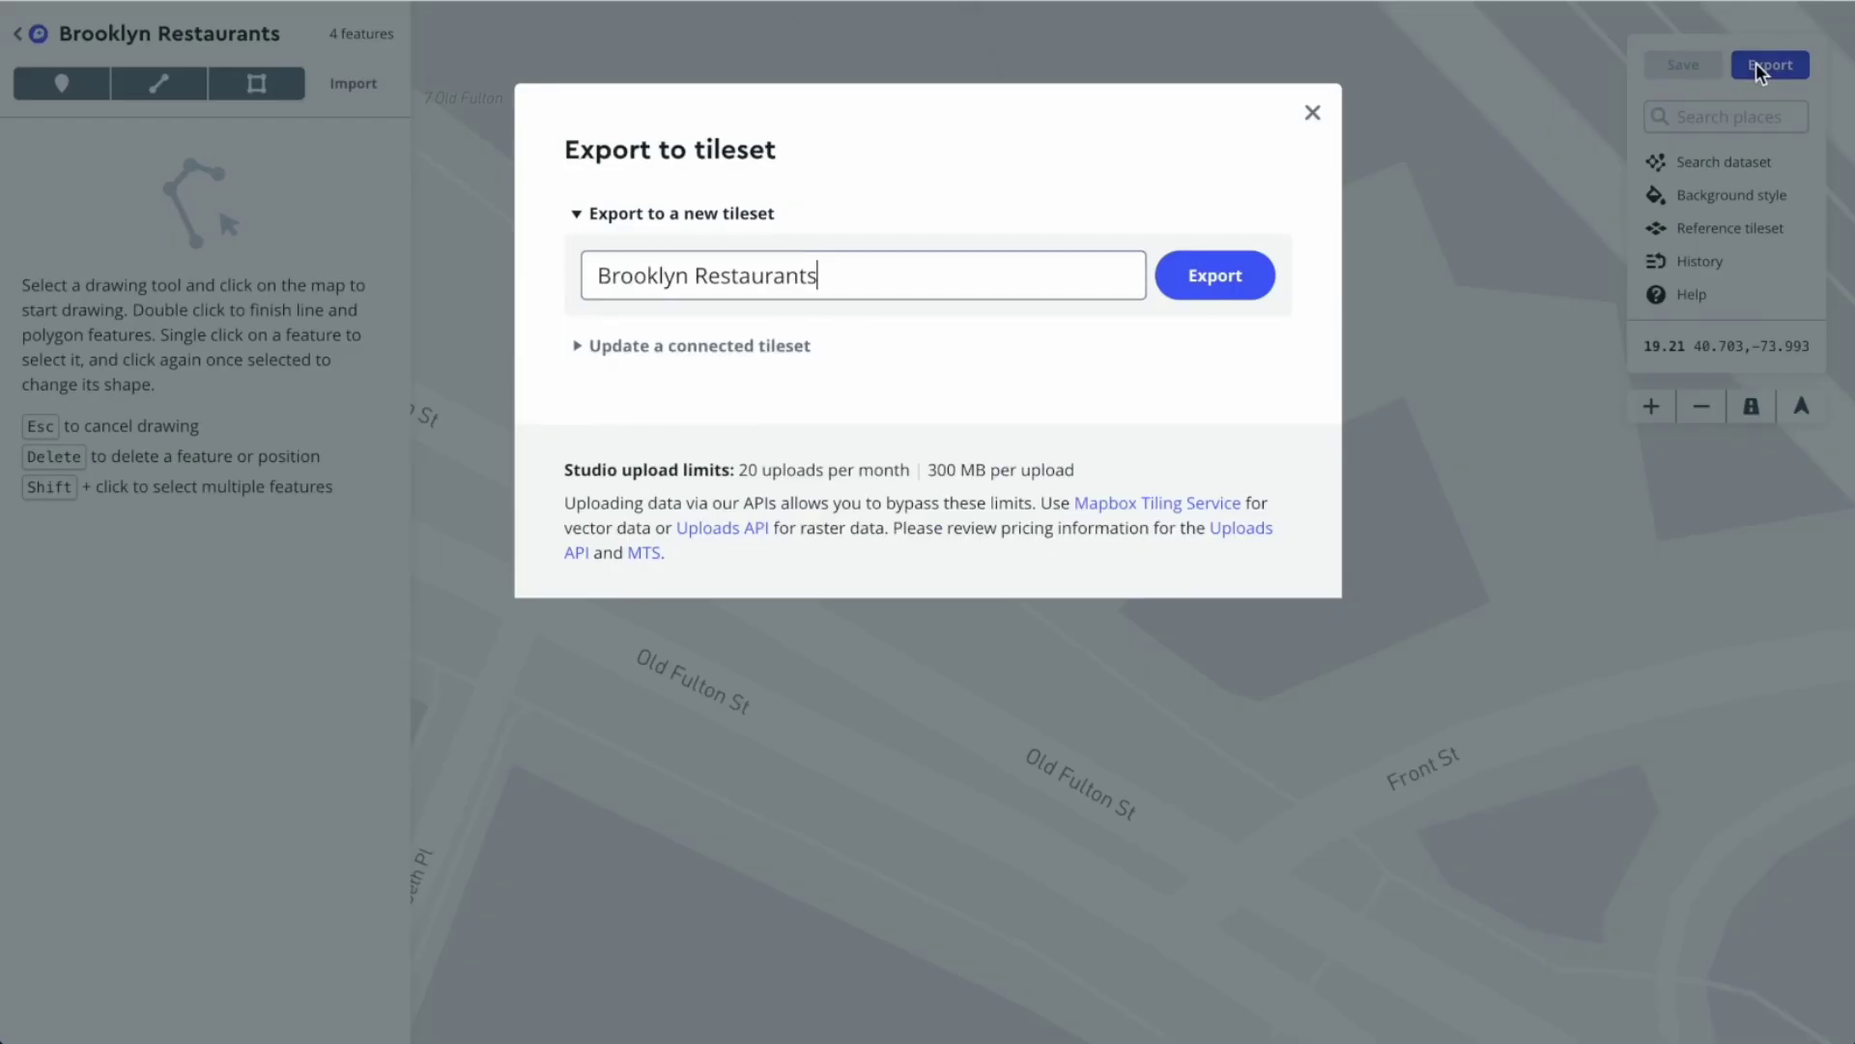
left_click(1213, 280)
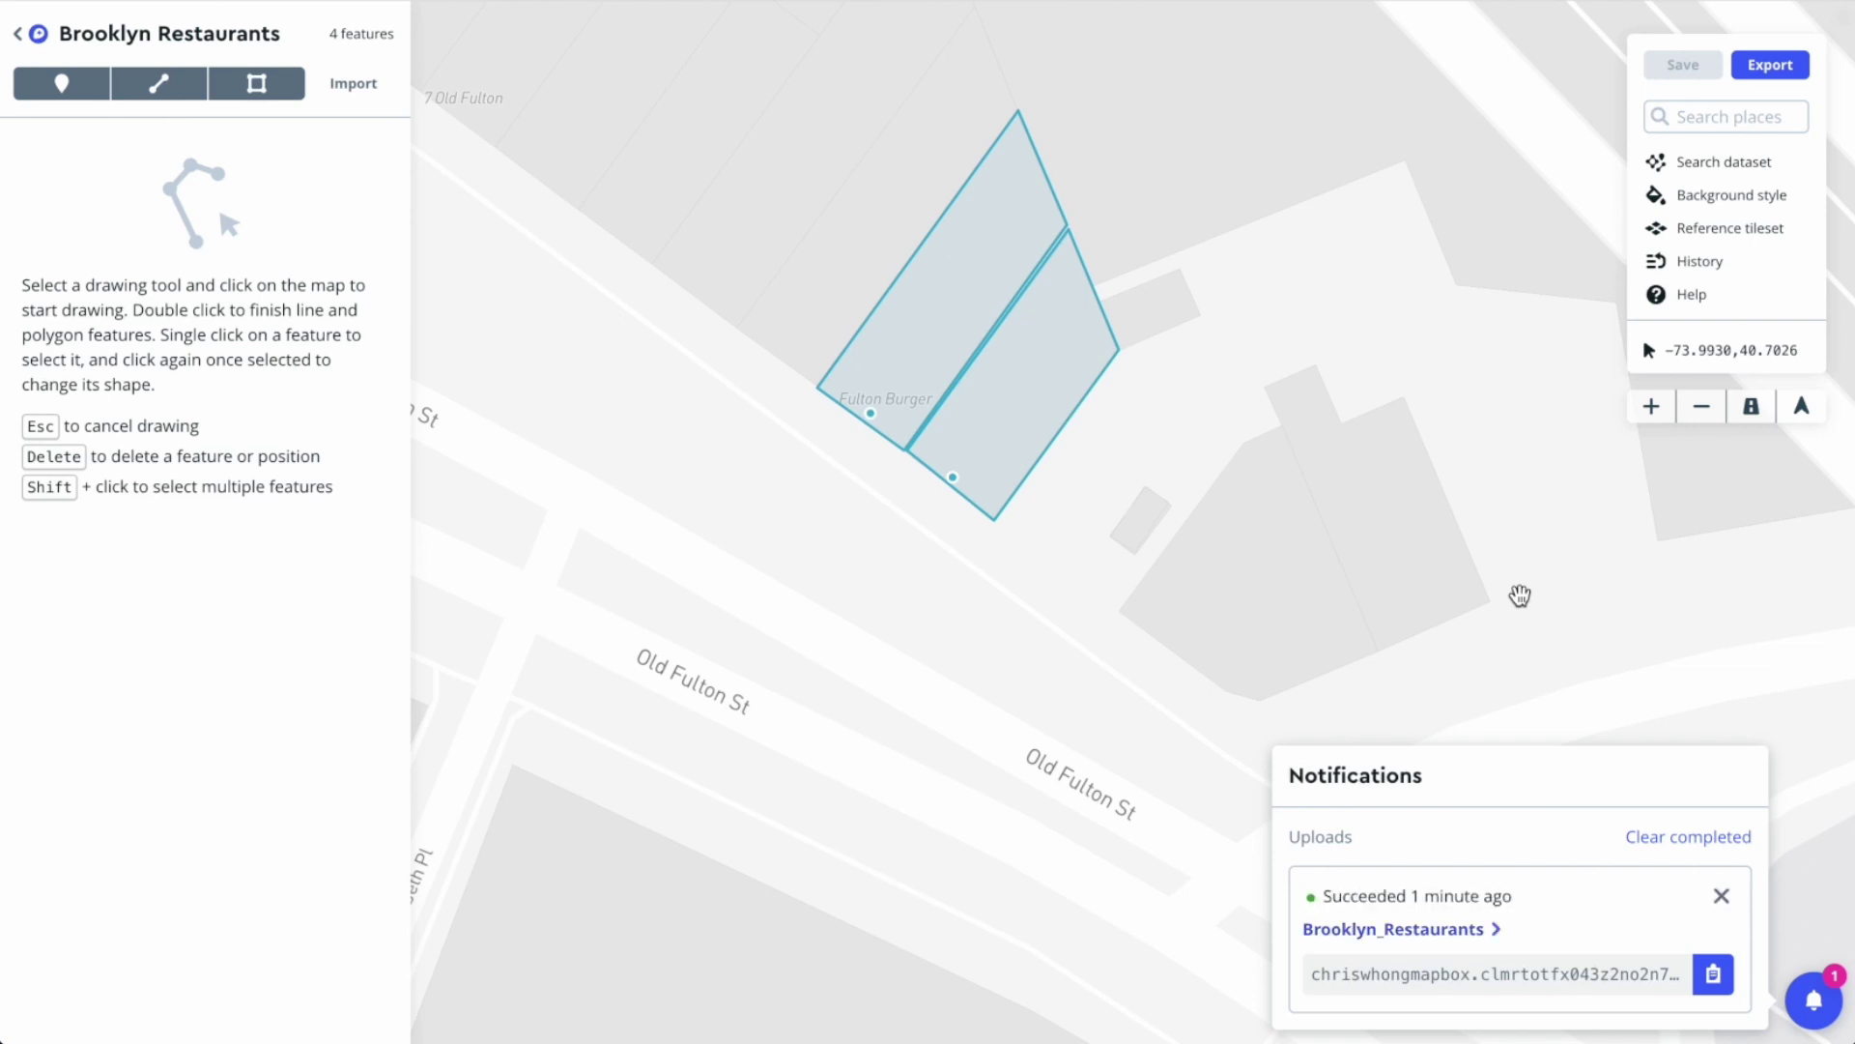
Leave the dataset editor and show the Tilesets list with the new Brooklyn_Restaurants tileset
left_click(20, 39)
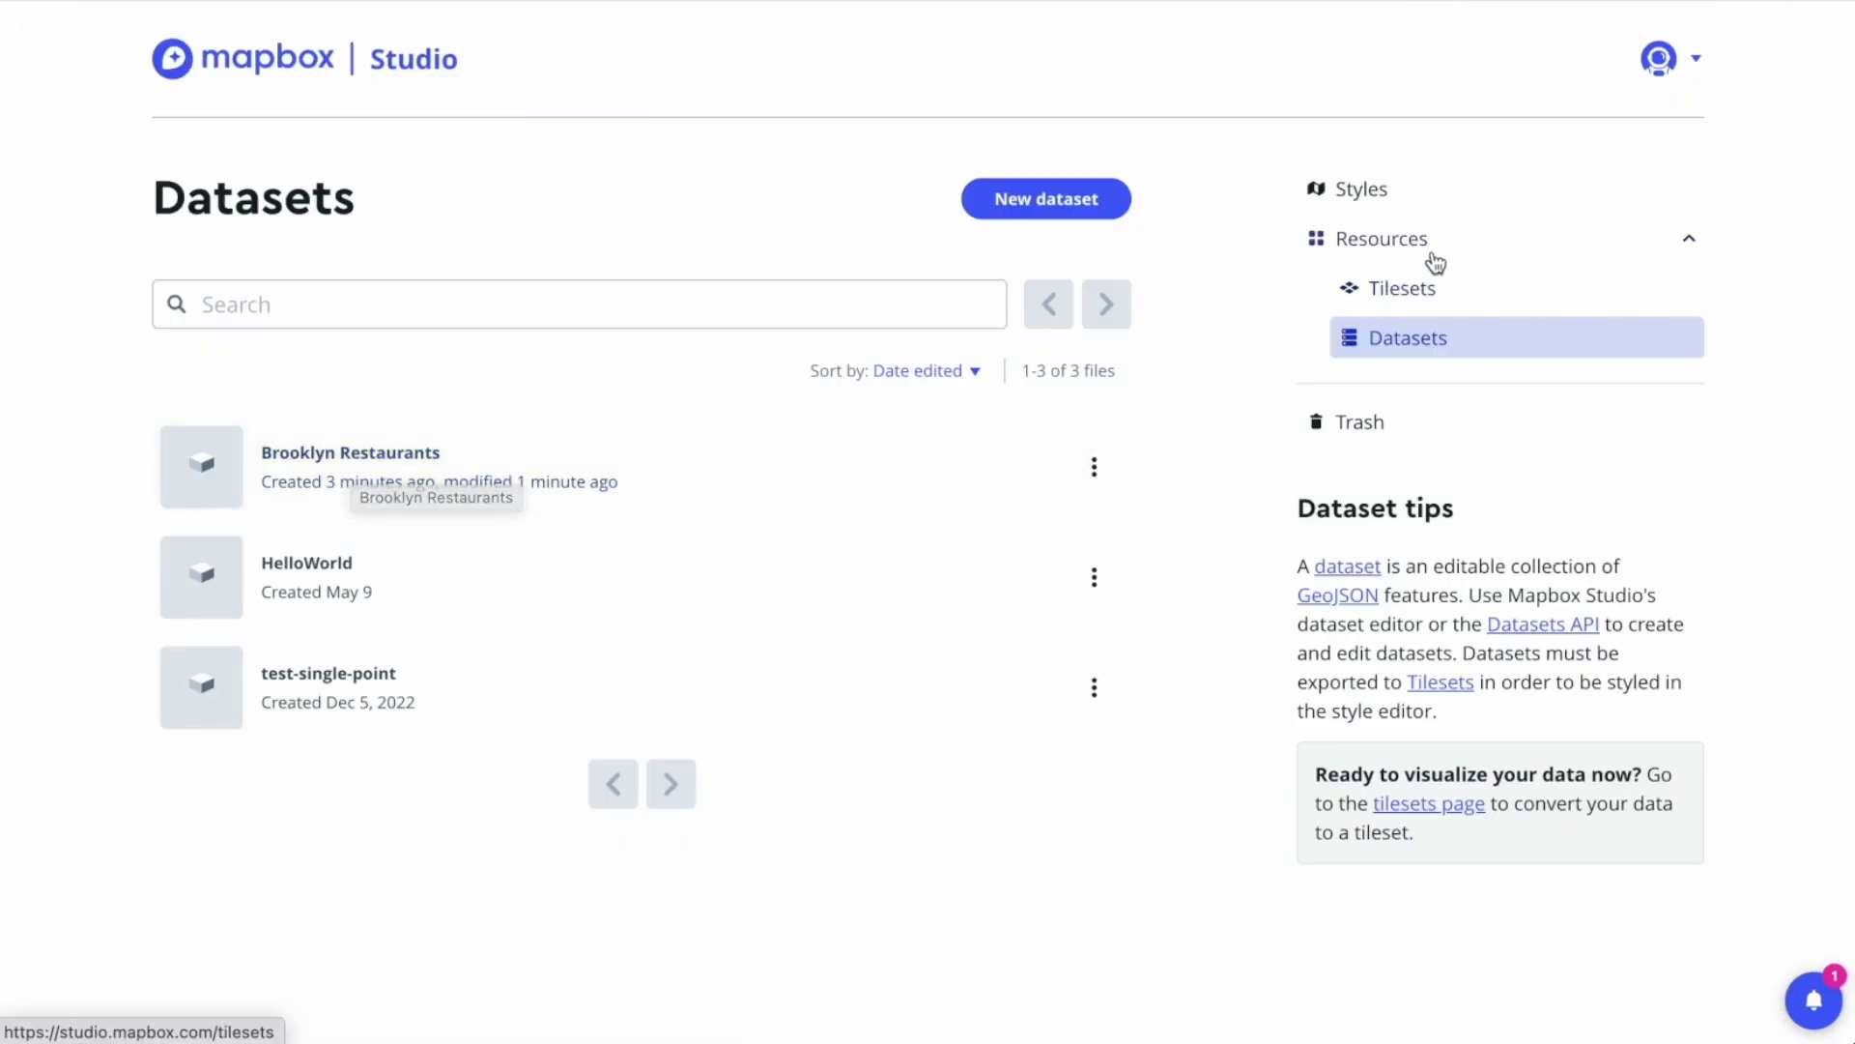
left_click(1406, 294)
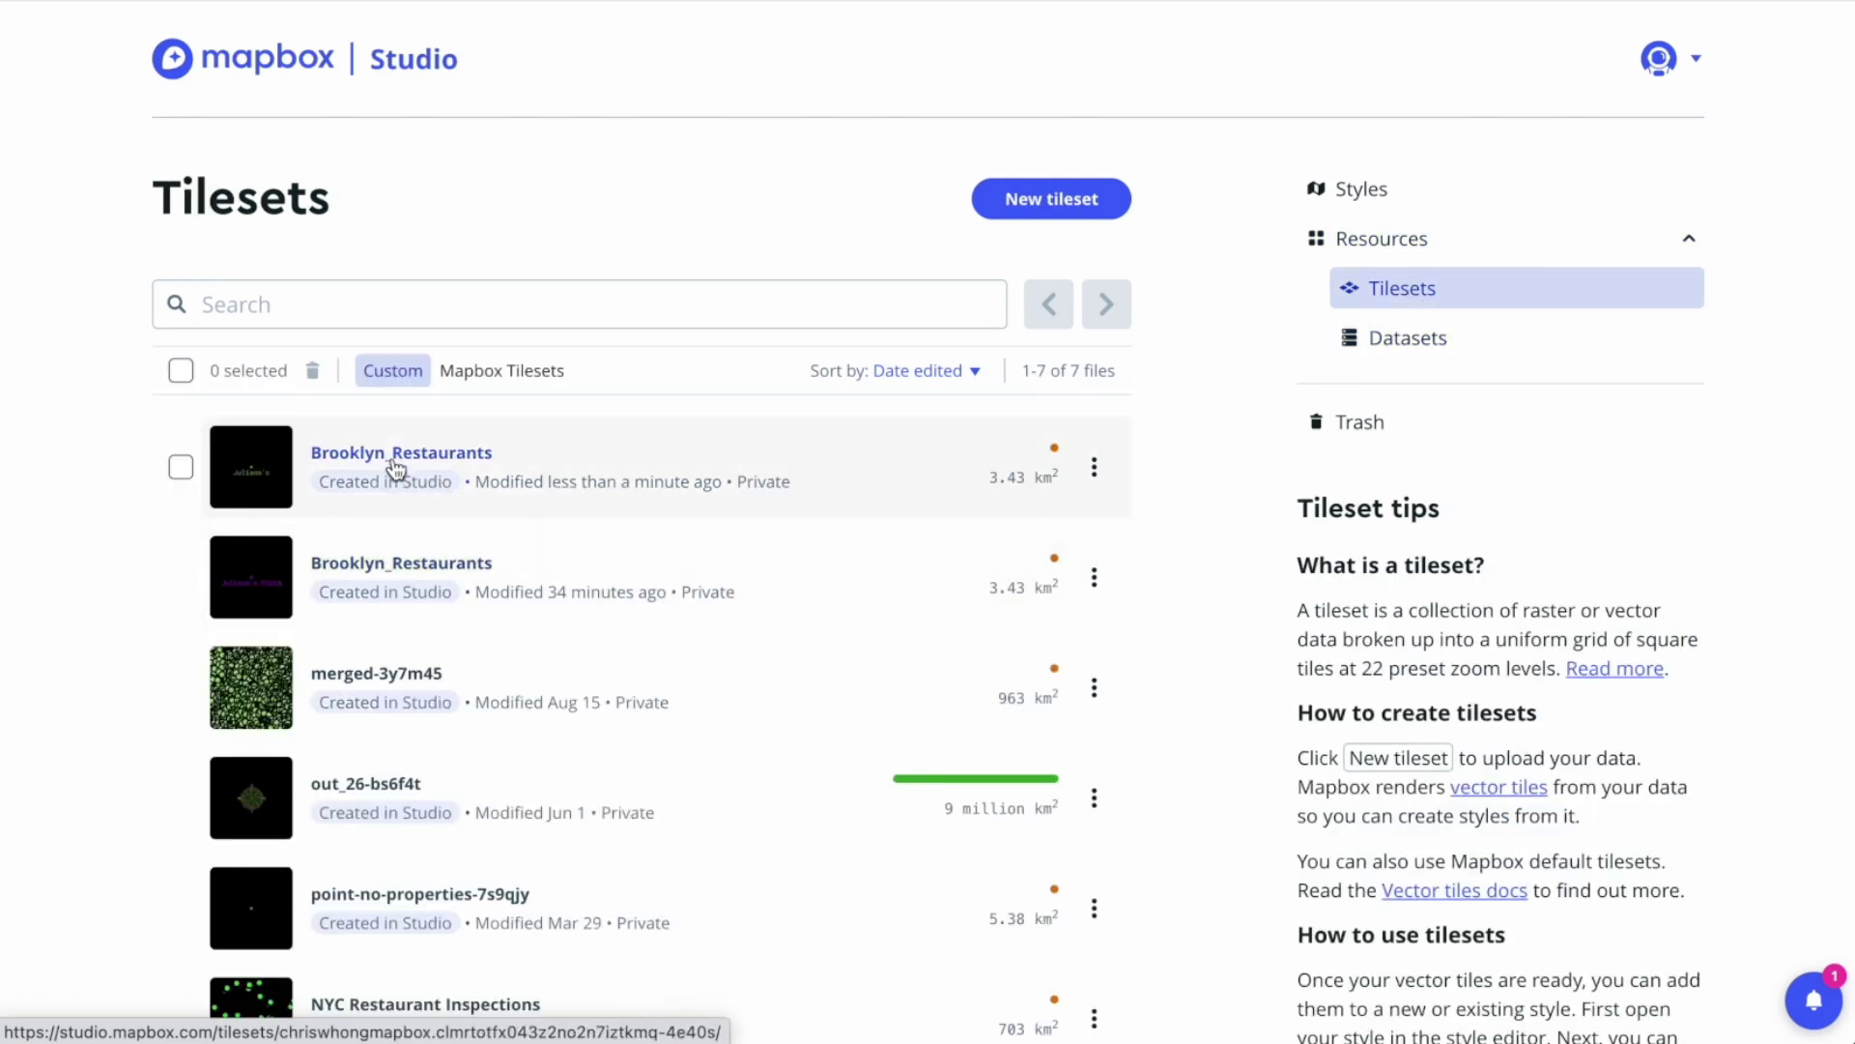